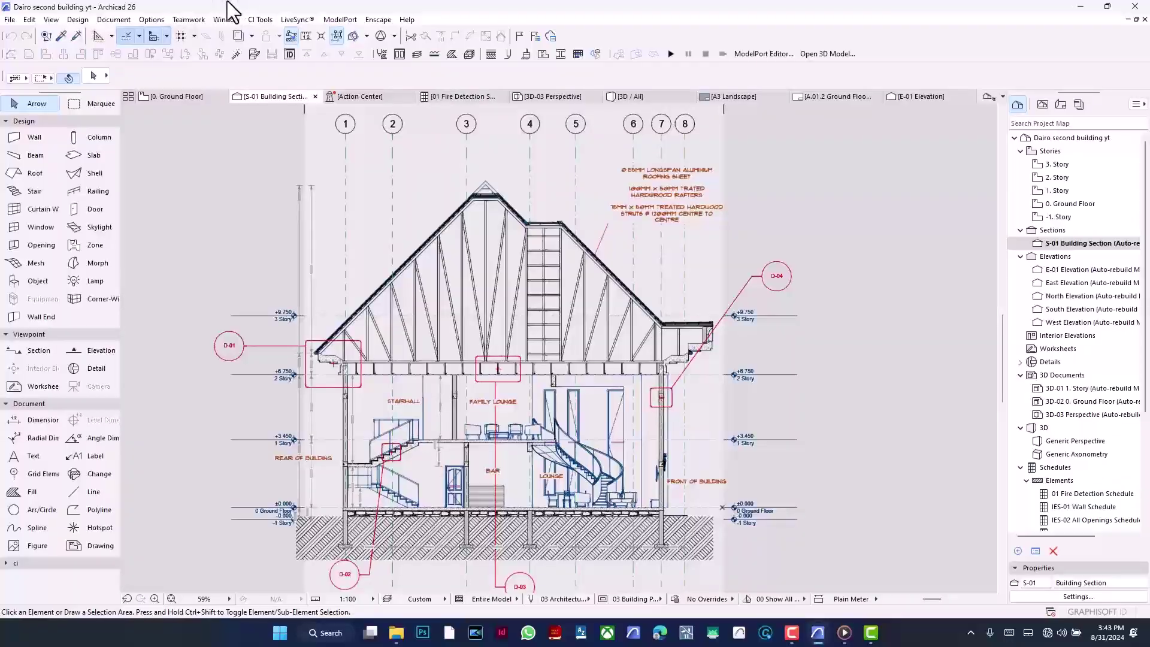
Switch from the section view to the 0. Ground Floor plan
{"action": "mouse_move", "coordinate": [187, 99]}
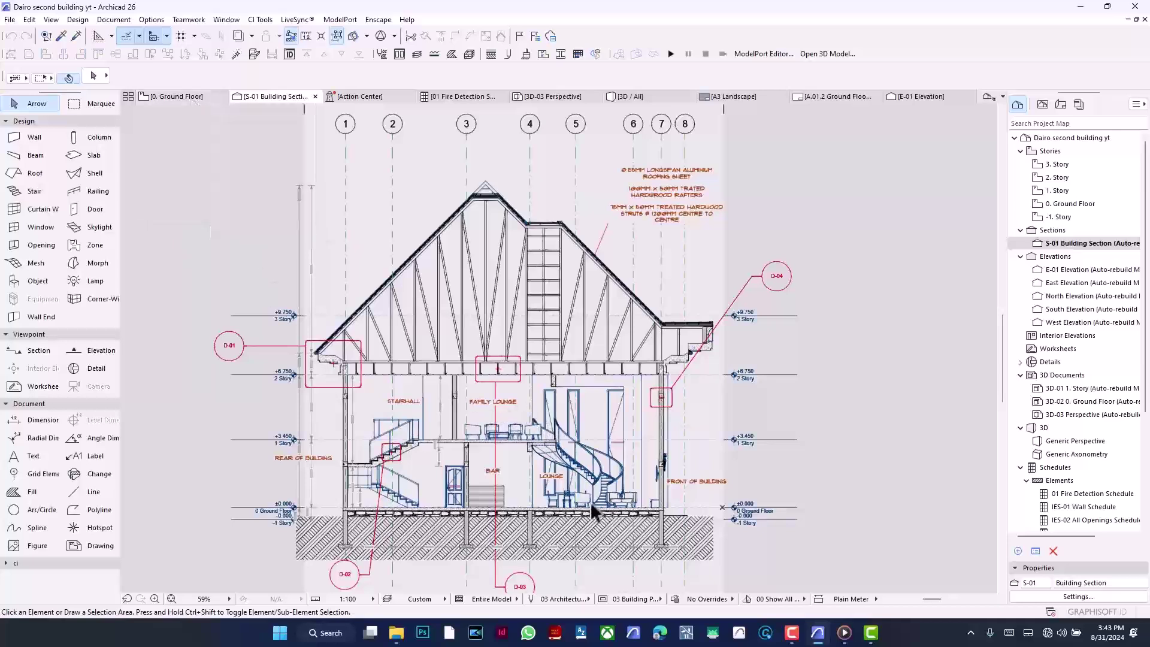
{"action": "scroll", "coordinate": [613, 499], "scroll_direction": "up", "scroll_amount": 5}
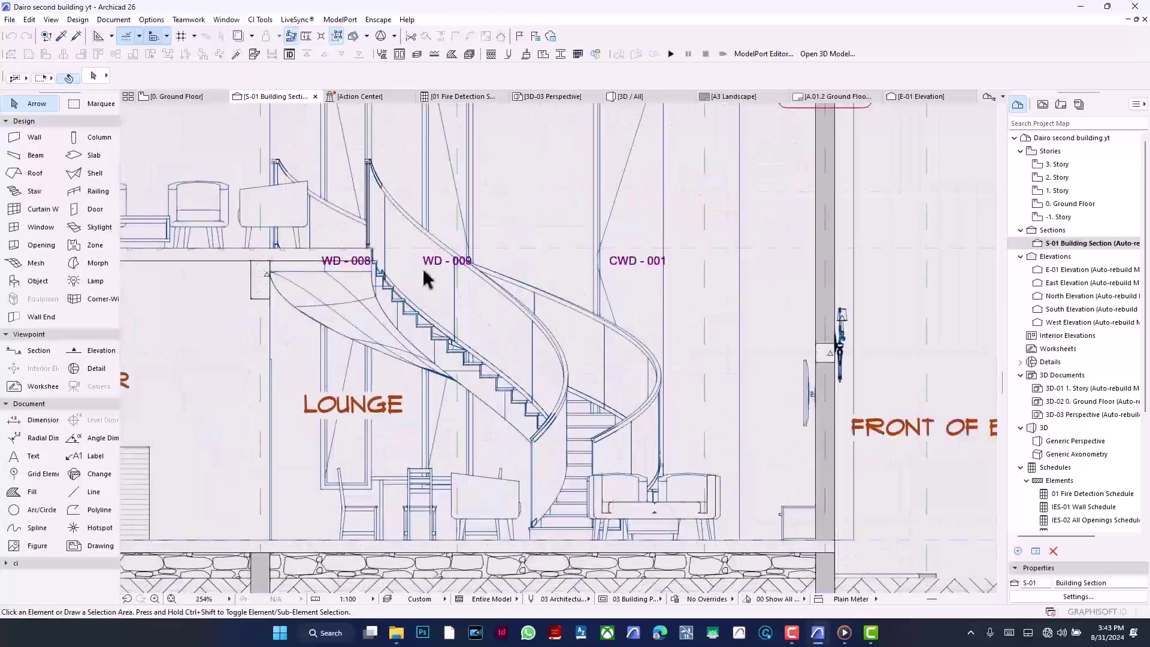
{"action": "scroll", "coordinate": [665, 427], "scroll_direction": "down", "scroll_amount": 4}
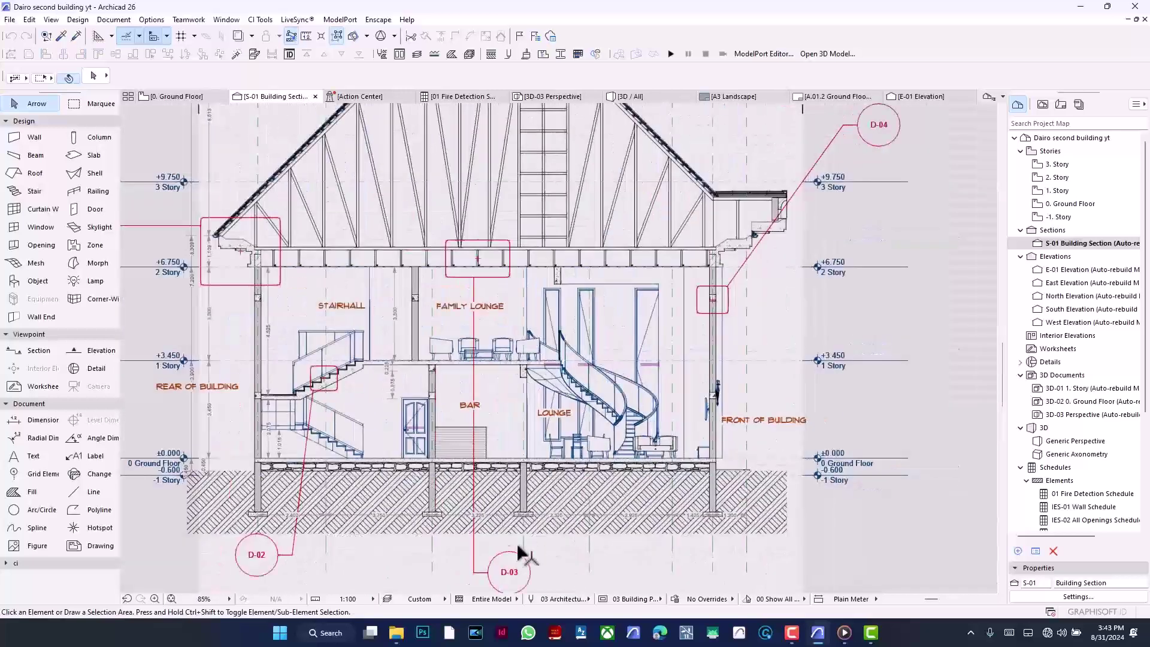
{"action": "scroll", "coordinate": [561, 587], "scroll_direction": "down", "scroll_amount": 1}
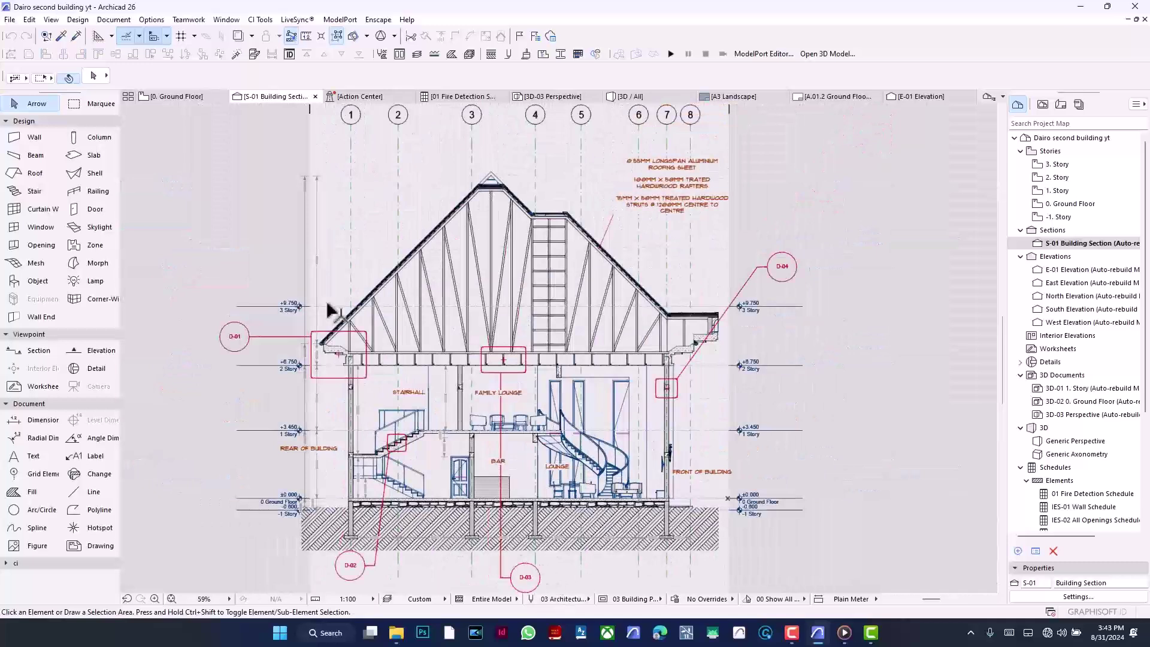
{"action": "left_click", "coordinate": [185, 97]}
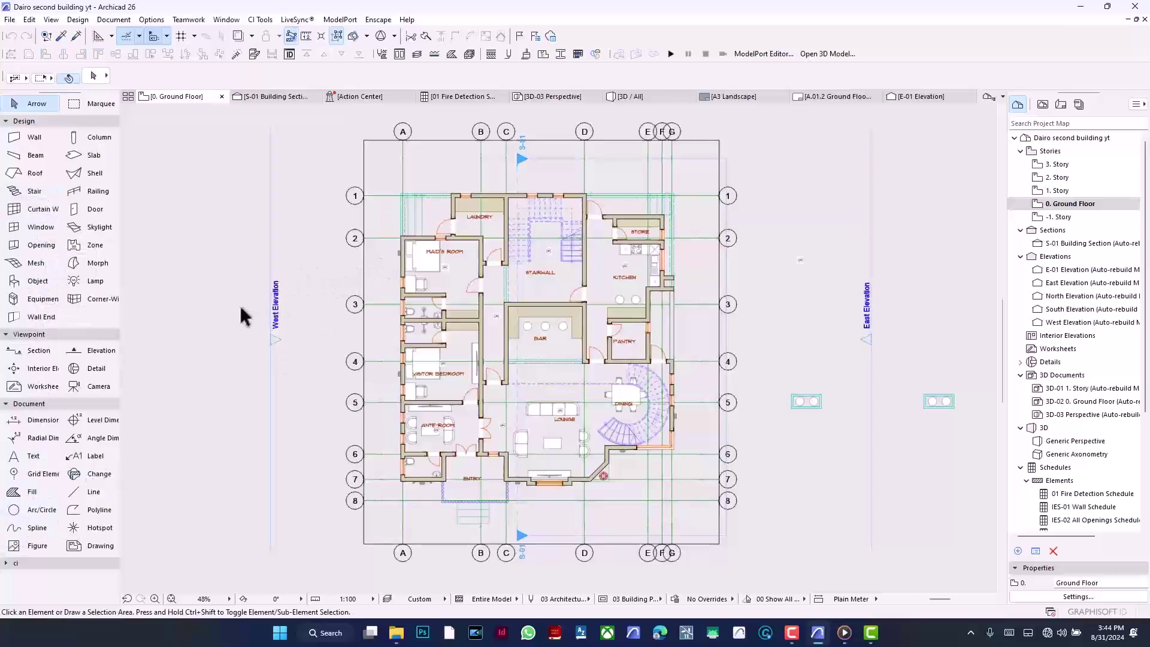
Pick the Line tool and zoom onto the empty square walled room beside the building
{"action": "scroll", "coordinate": [240, 307], "scroll_direction": "down", "scroll_amount": 2}
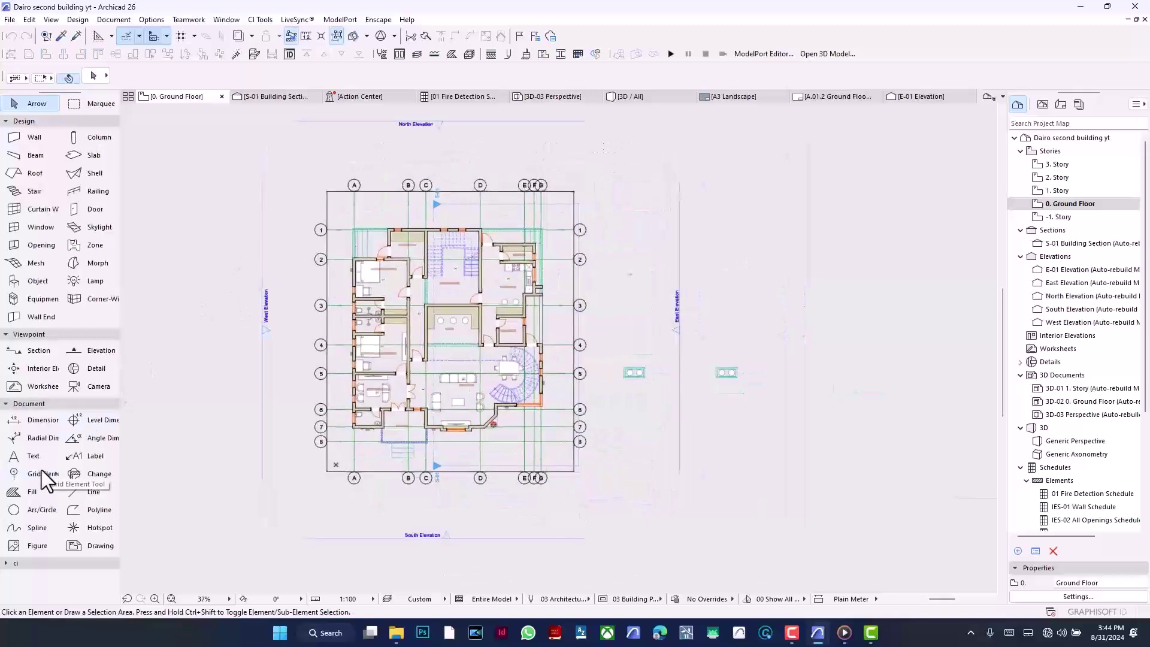
{"action": "left_click", "coordinate": [83, 496]}
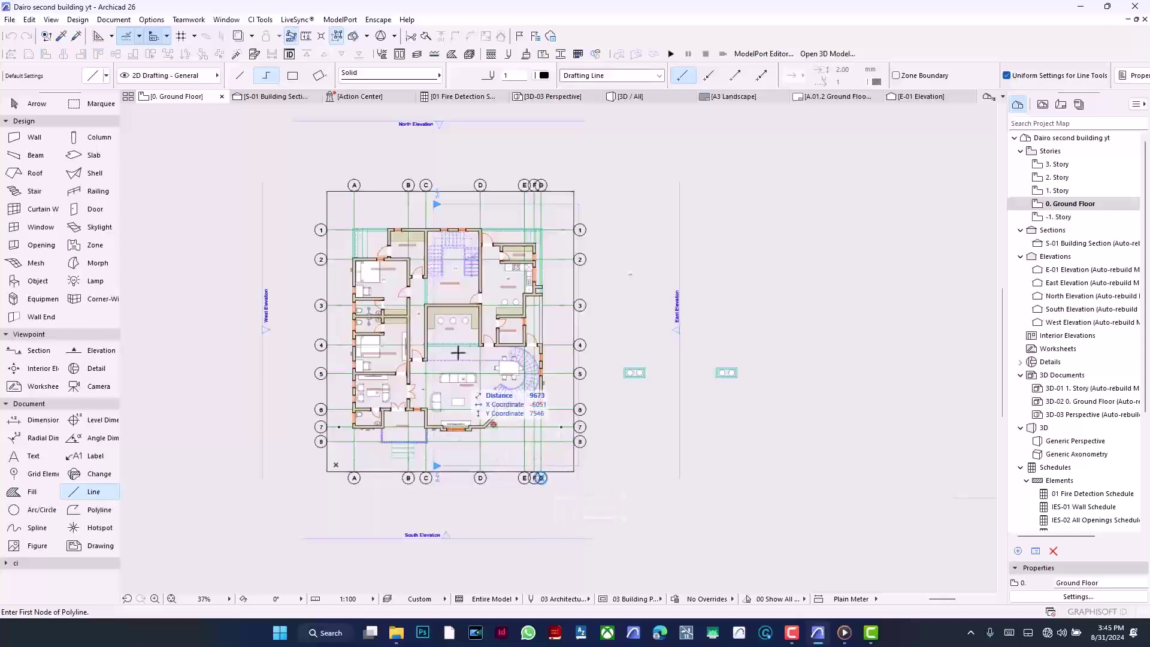
{"action": "scroll", "coordinate": [457, 352], "scroll_direction": "down", "scroll_amount": 3}
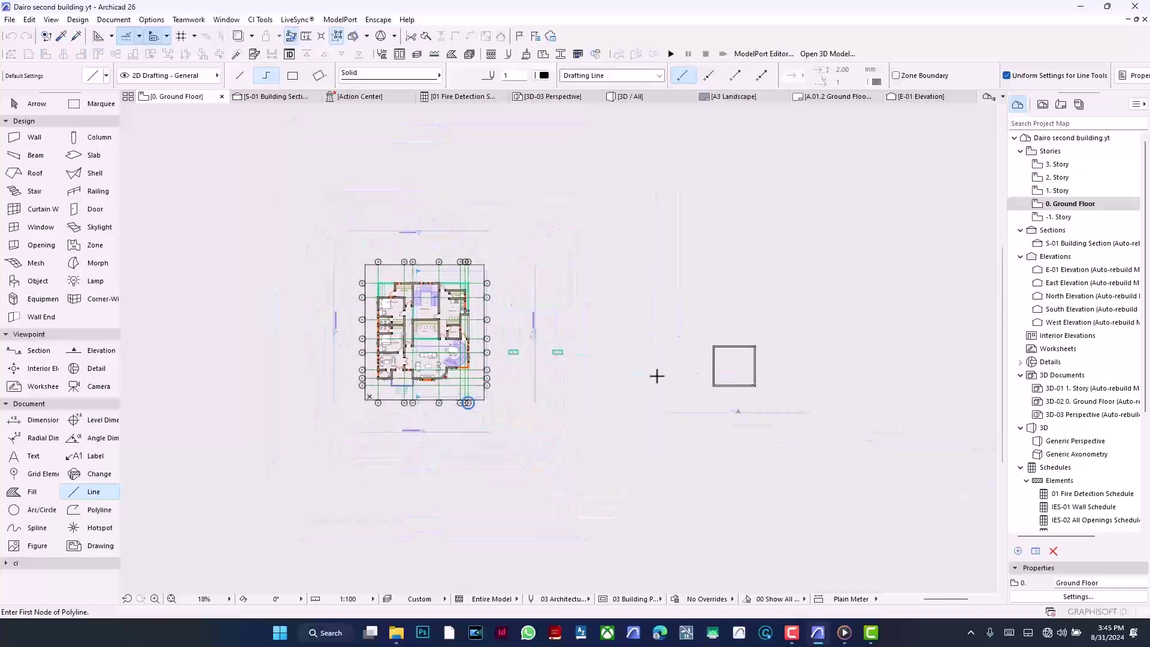
{"action": "scroll", "coordinate": [766, 375], "scroll_direction": "up", "scroll_amount": 5}
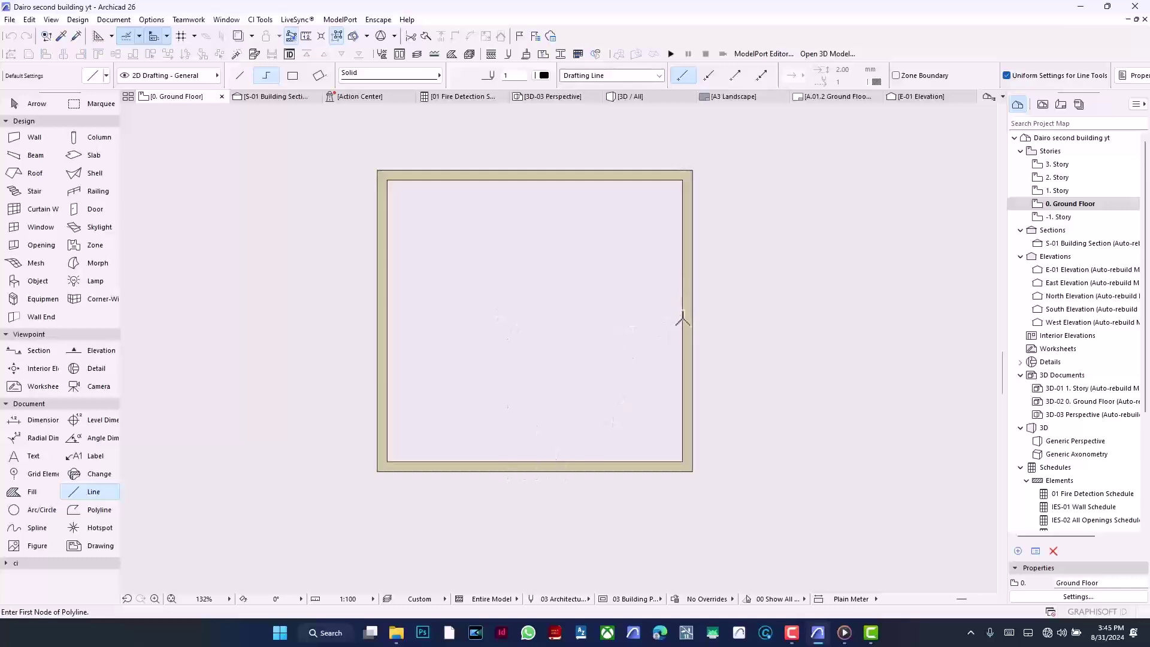
Draw a three-segment polyline from the right wall via the top and left walls to the bottom wall, then select it
{"action": "left_click", "coordinate": [683, 325]}
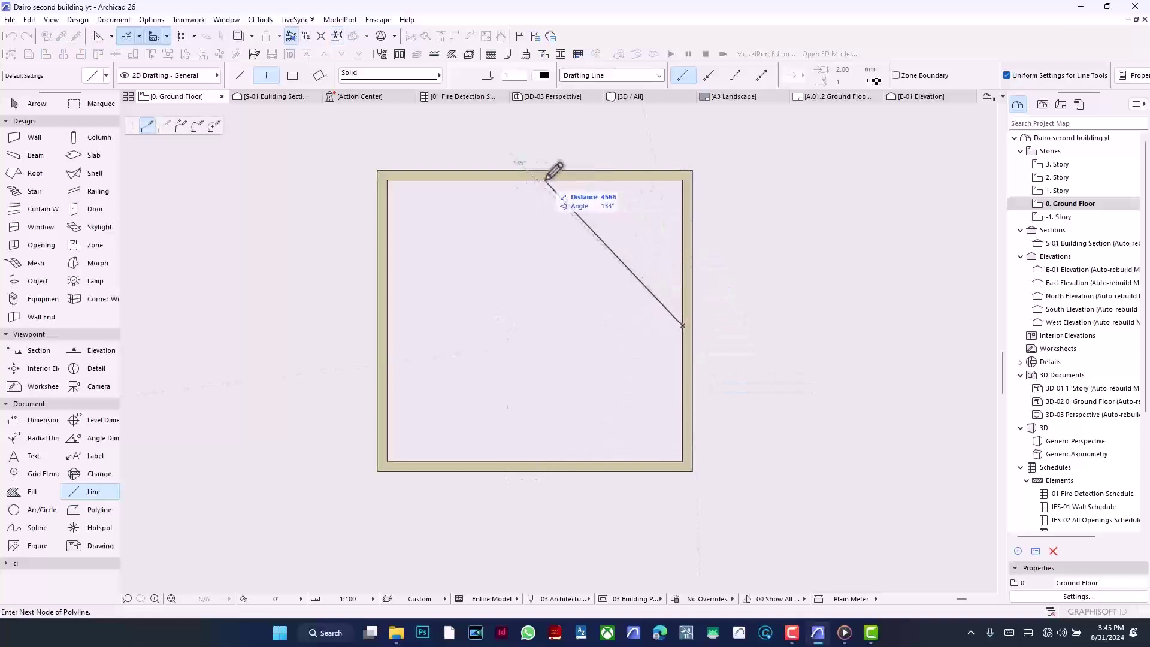
{"action": "left_click", "coordinate": [543, 180]}
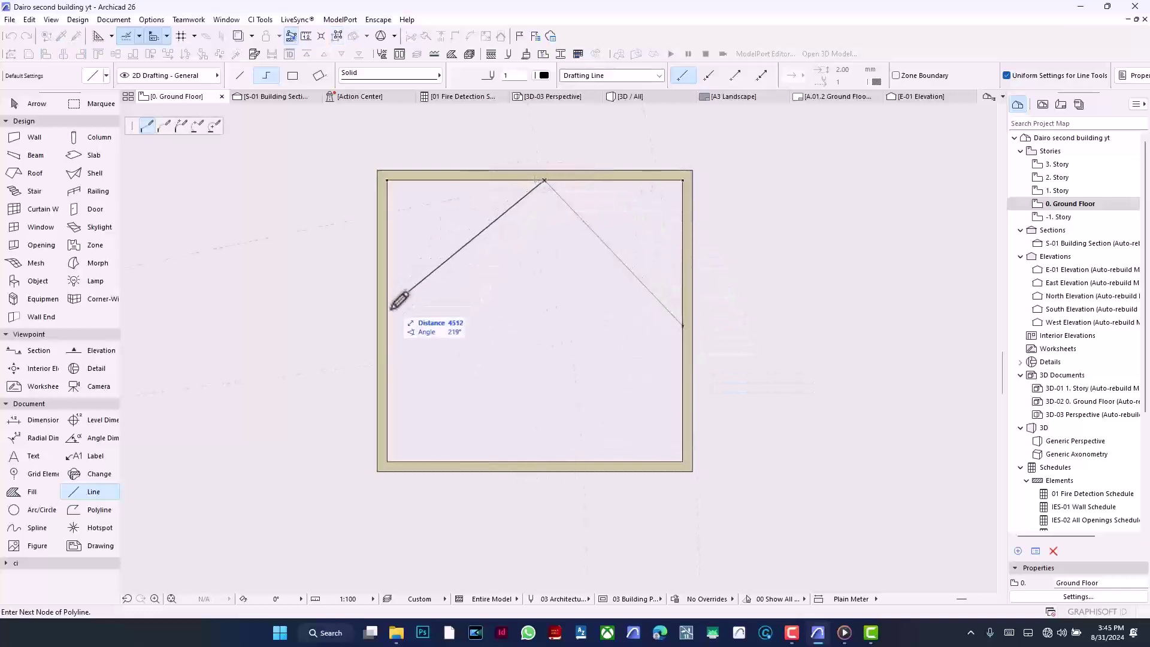
{"action": "left_click", "coordinate": [388, 317]}
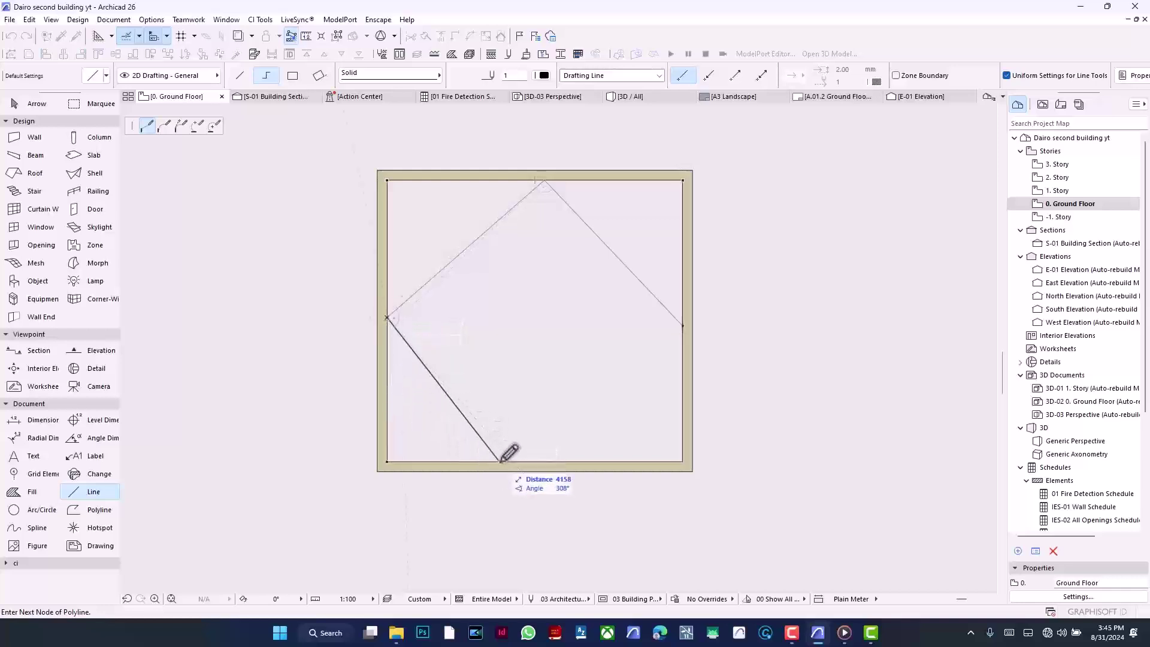
{"action": "double_click", "coordinate": [525, 461]}
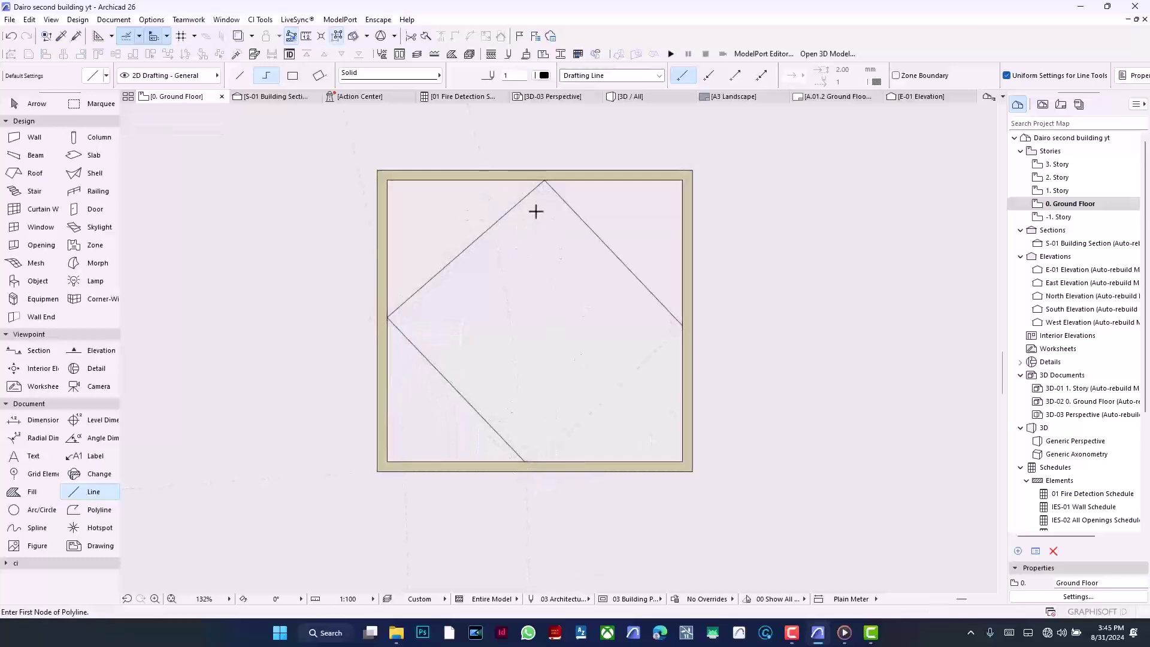
{"action": "key", "text": "shift"}
{"action": "left_click_drag", "start_coordinate": [591, 225], "coordinate": [449, 411], "text": "shift"}
Delete the three lines and draw a full circle centred inside the room
{"action": "key", "text": "BackSpace"}
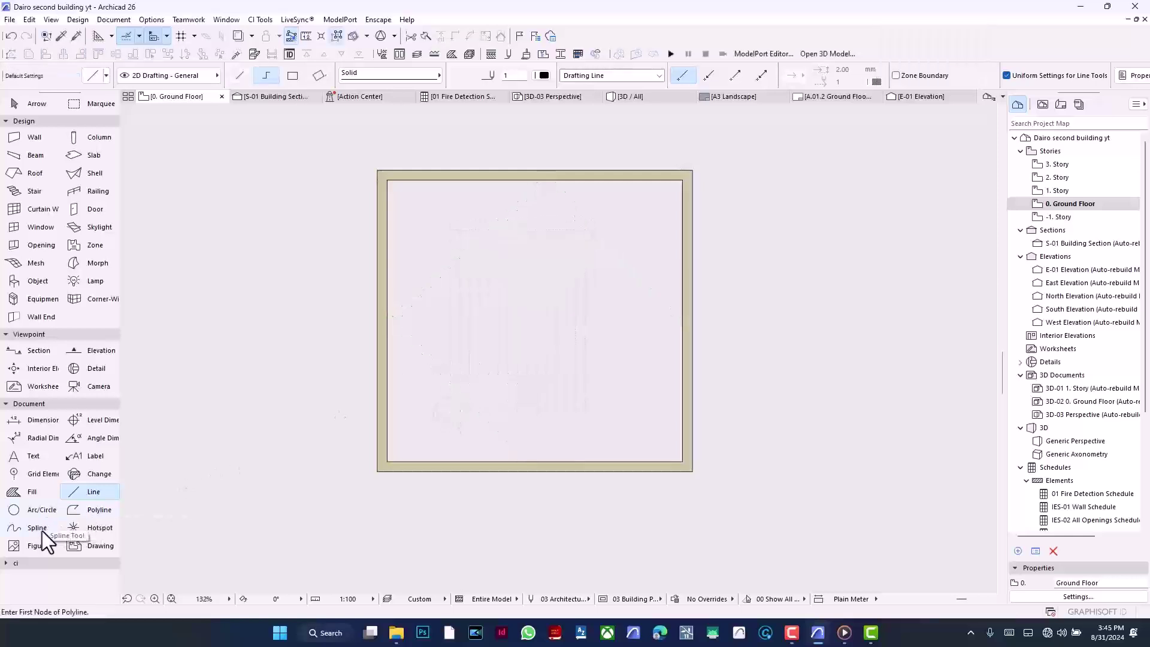
{"action": "left_click", "coordinate": [31, 509]}
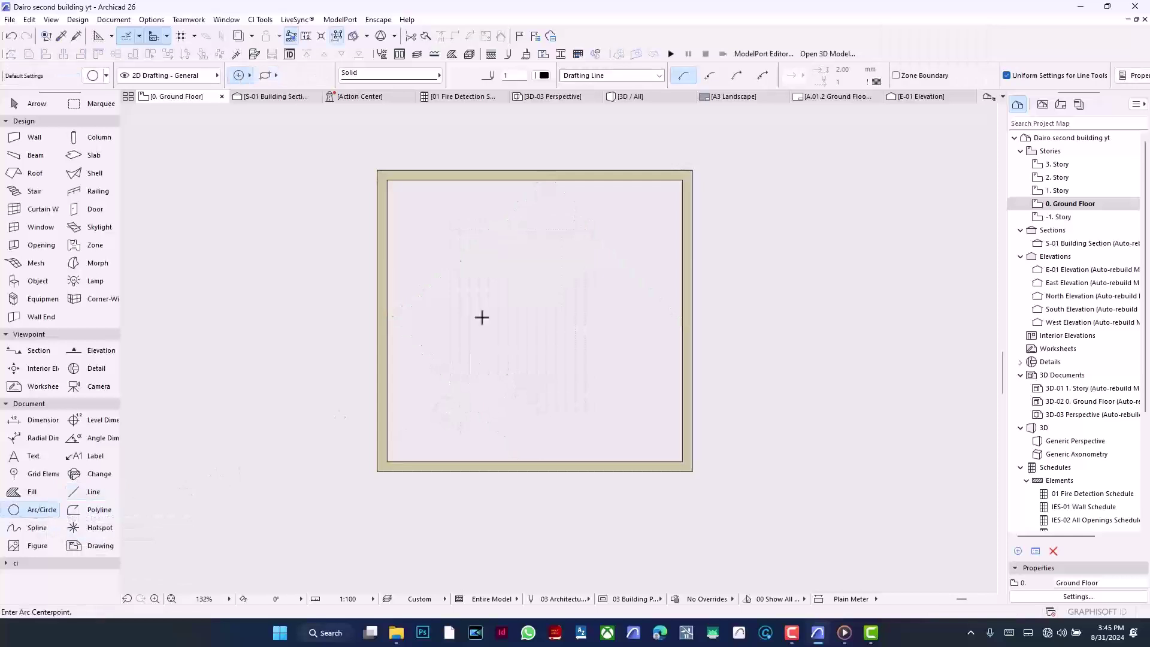
{"action": "left_click", "coordinate": [531, 339]}
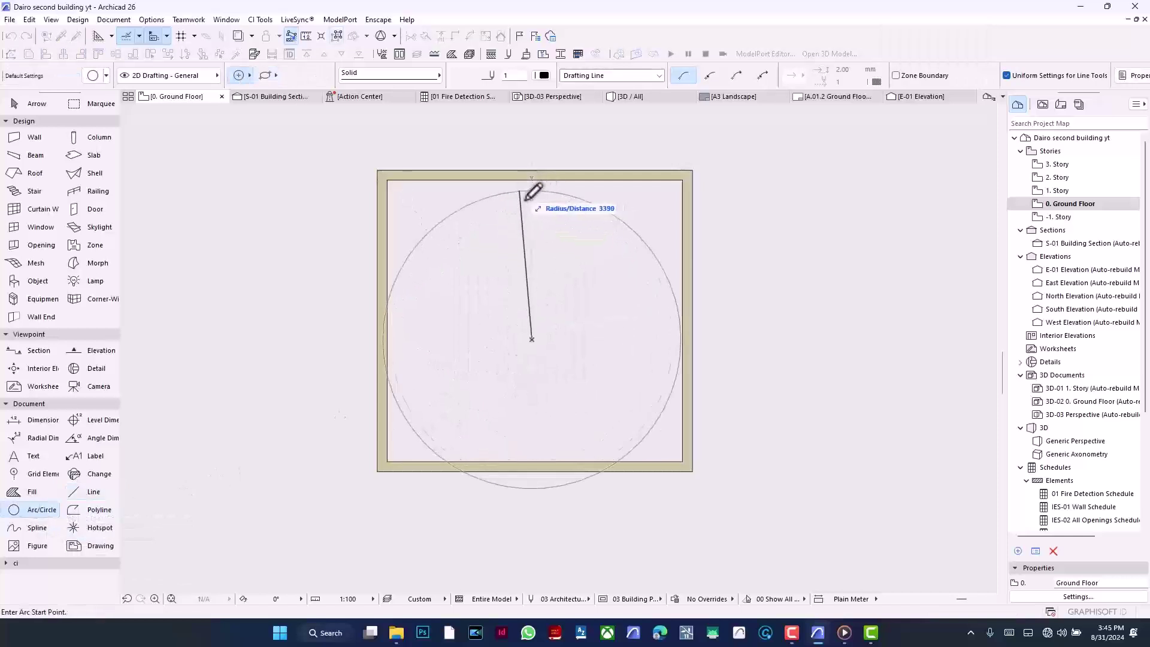
{"action": "left_click", "coordinate": [545, 216]}
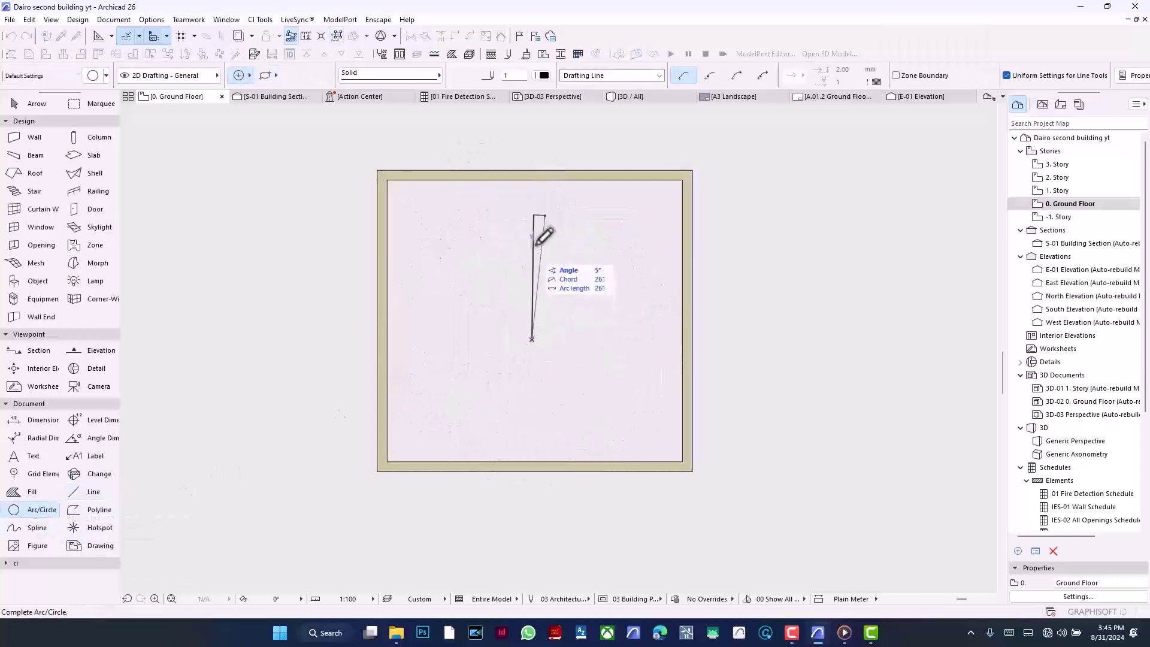
{"action": "left_click", "coordinate": [546, 215]}
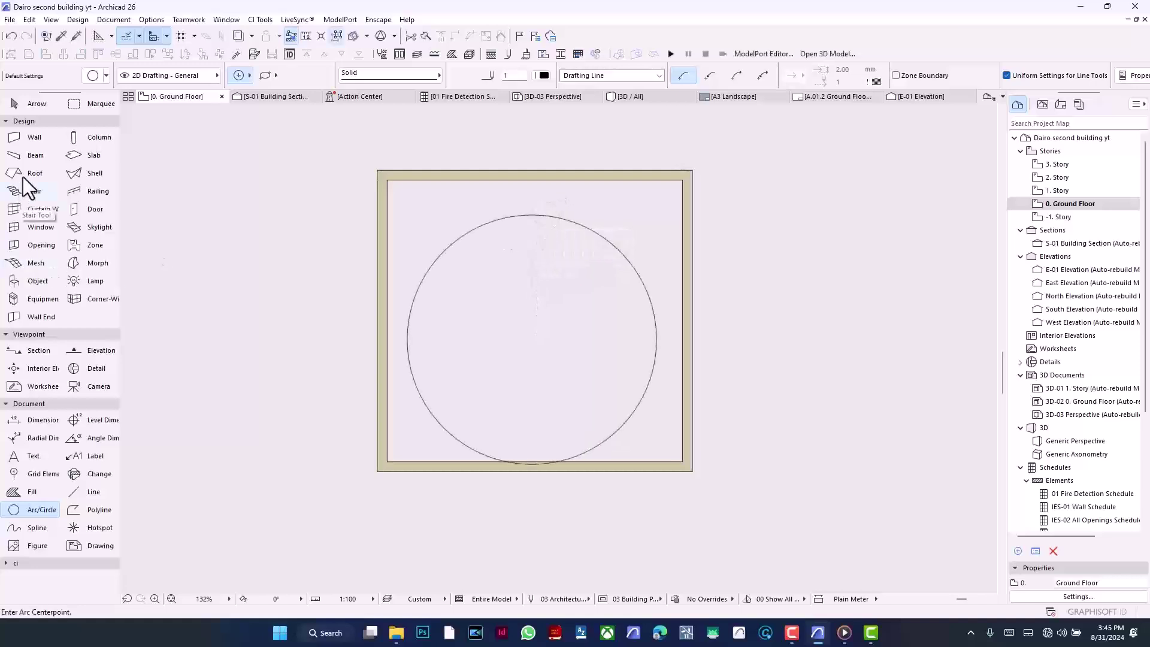
Move the circle, enlarge it toward the walls with Offset, and centre it in the room
{"action": "left_click", "coordinate": [30, 103]}
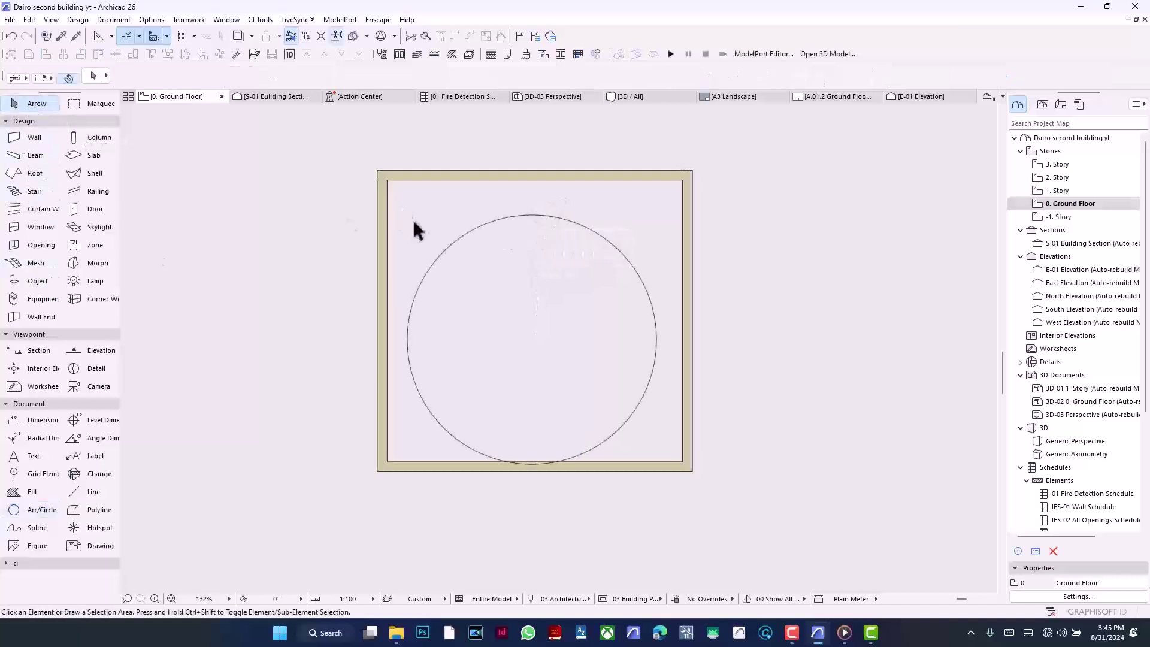
{"action": "left_click", "coordinate": [587, 230]}
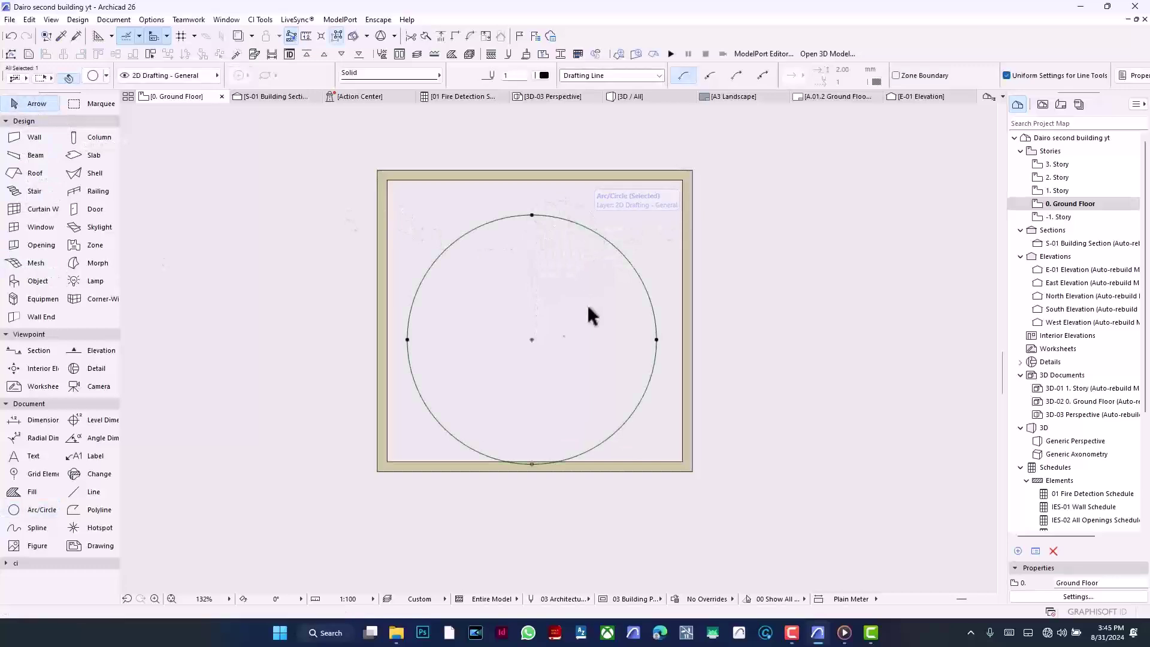
{"action": "left_click", "coordinate": [532, 340]}
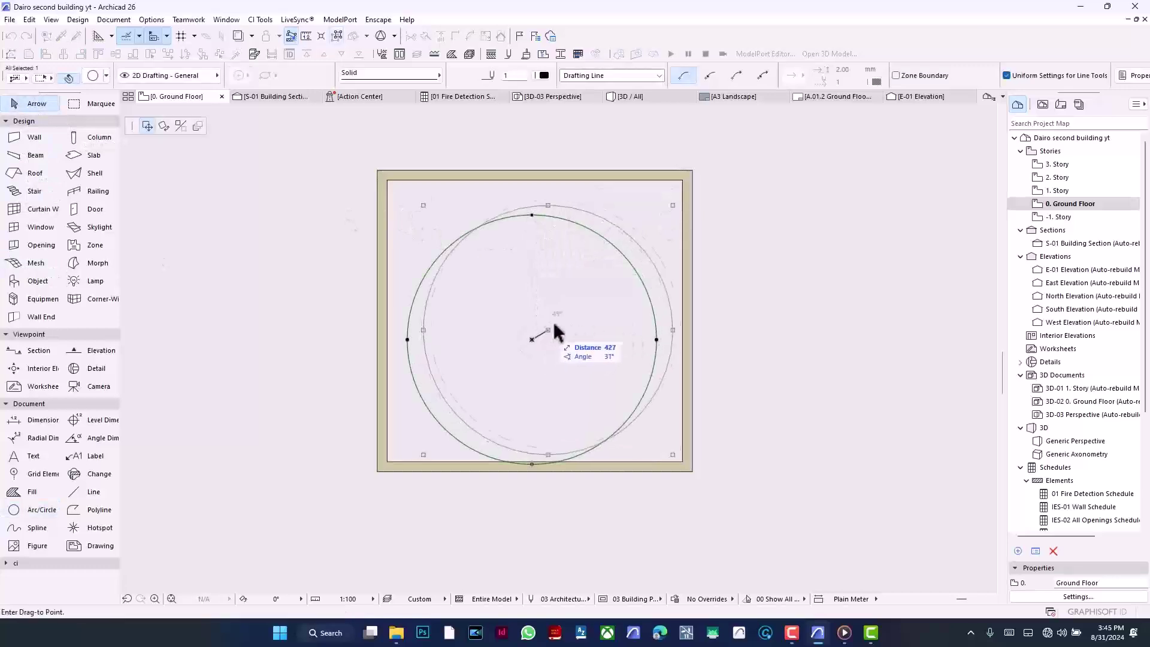
{"action": "left_click", "coordinate": [558, 324]}
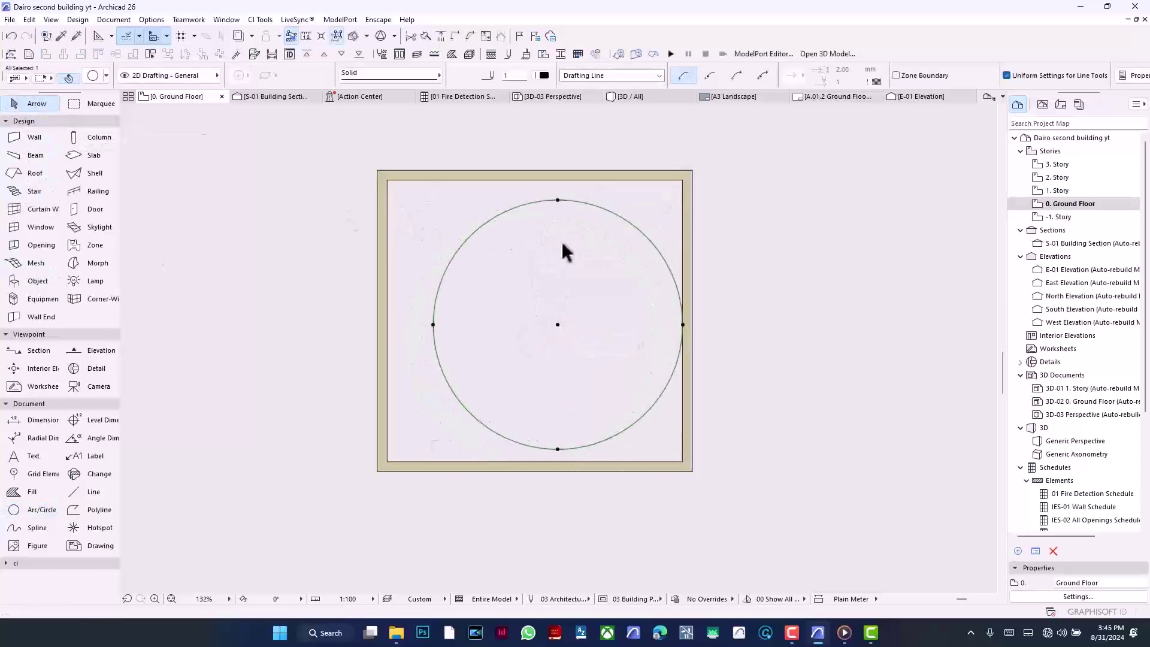
{"action": "left_click", "coordinate": [434, 324]}
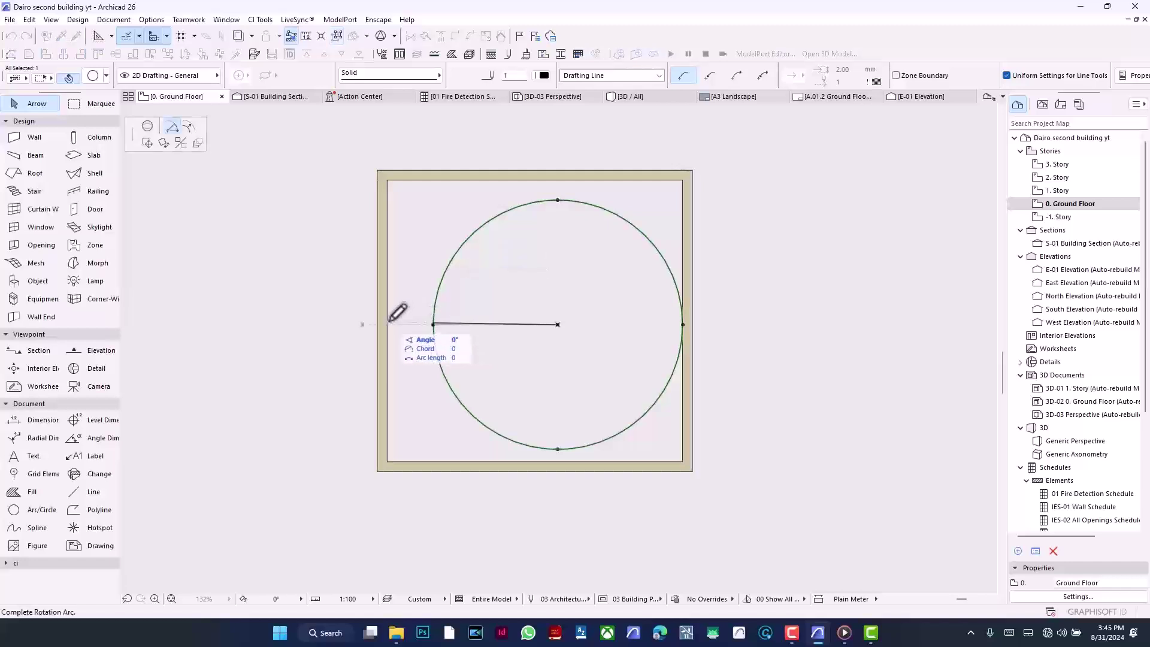
{"action": "left_click", "coordinate": [189, 125]}
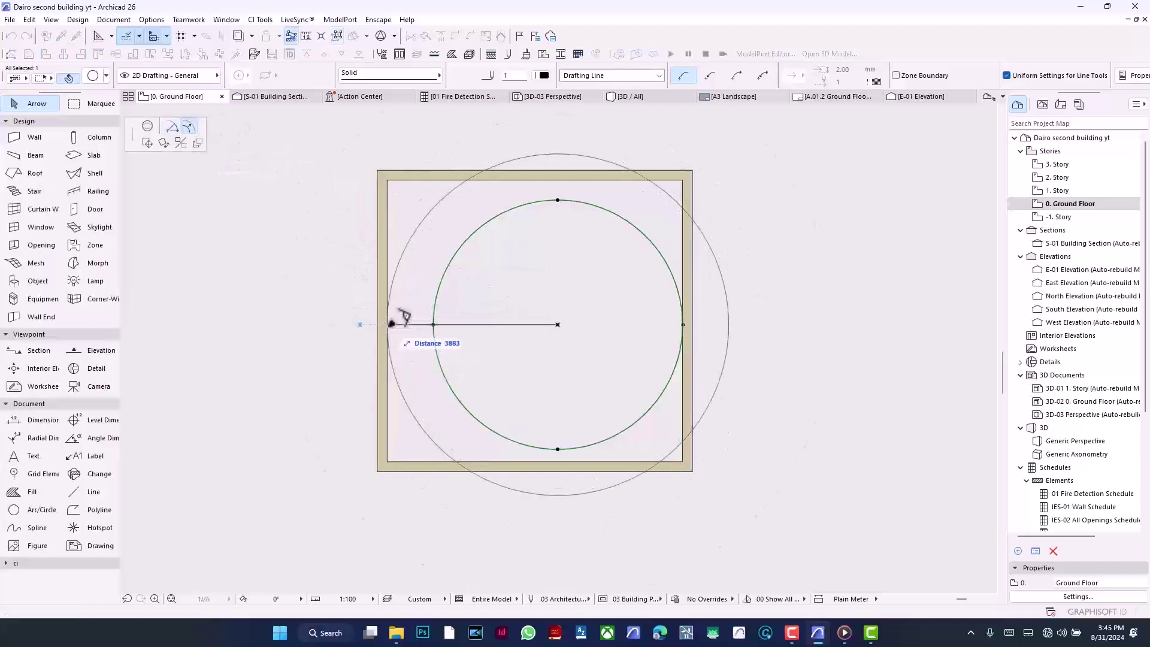
{"action": "left_click", "coordinate": [407, 324]}
{"action": "left_click", "coordinate": [558, 324]}
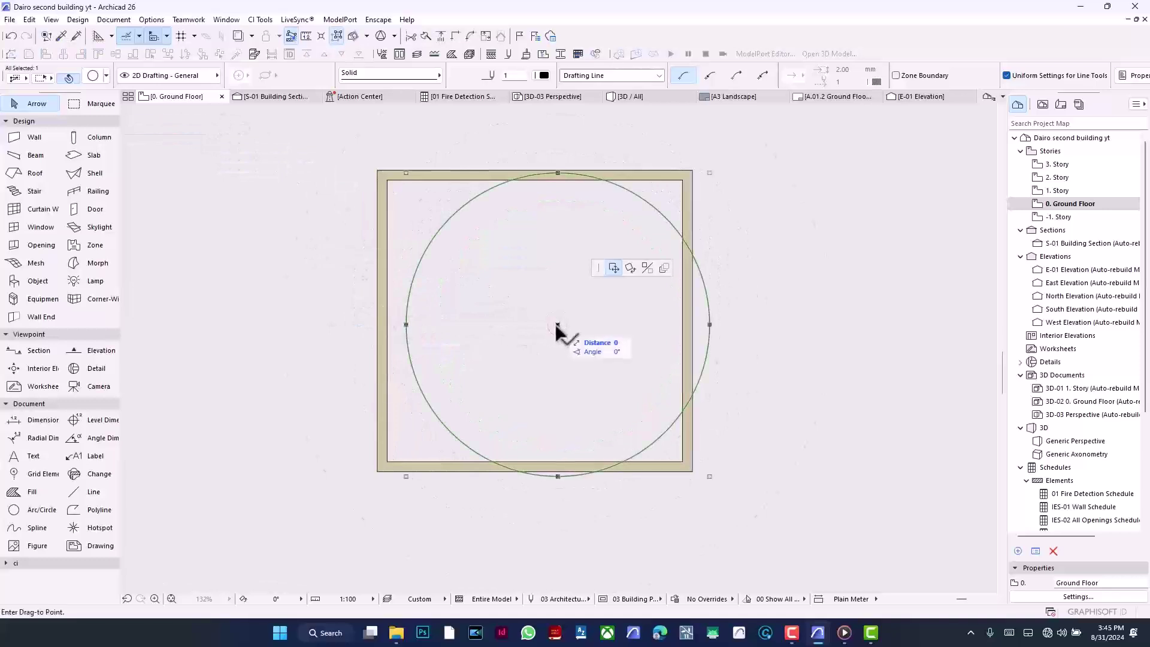
{"action": "left_click", "coordinate": [539, 331]}
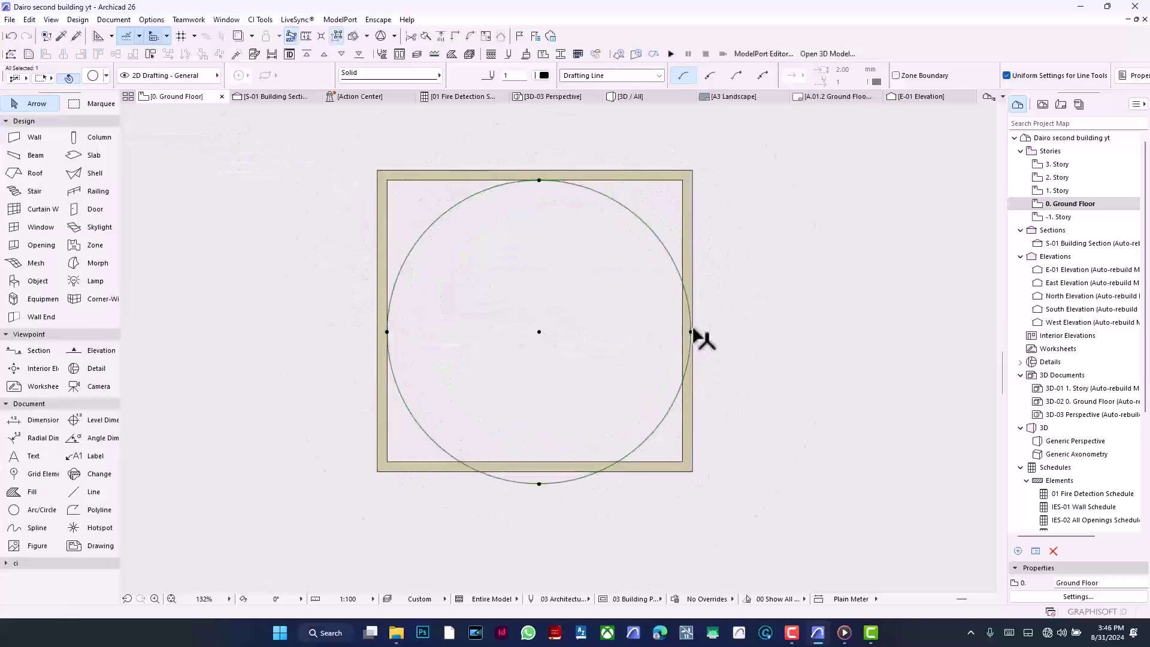
Shrink the circle's radius with repeated edge offsets so it fits inside the walls
{"action": "left_click", "coordinate": [674, 267]}
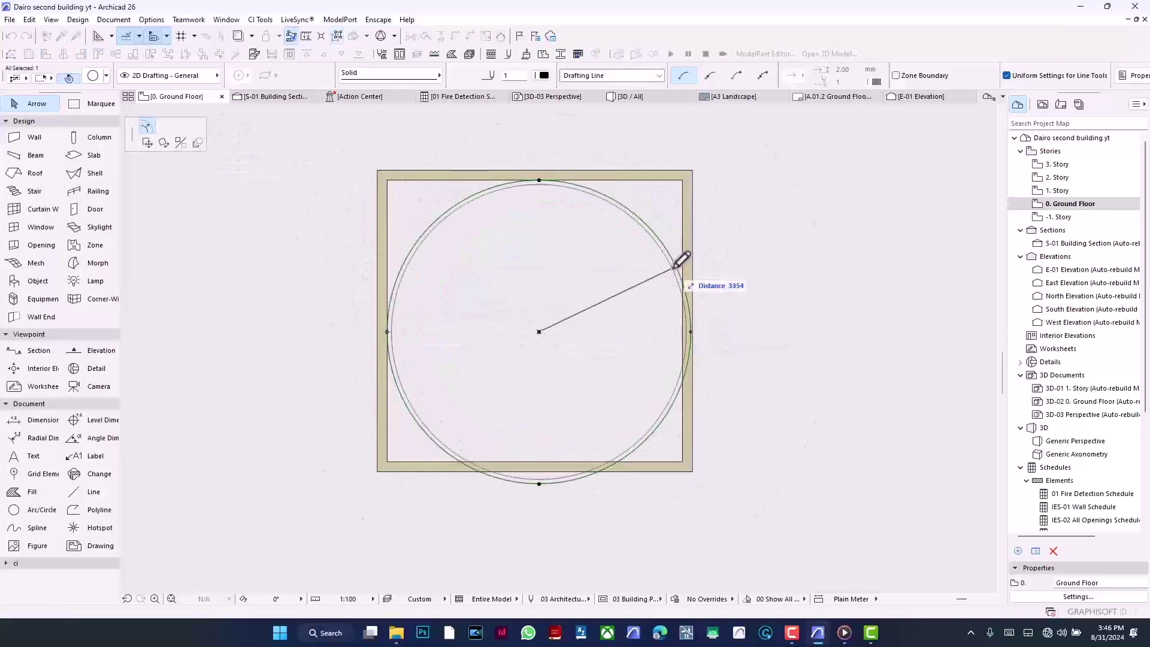
{"action": "left_click", "coordinate": [668, 265]}
{"action": "scroll", "coordinate": [388, 324], "scroll_direction": "up", "scroll_amount": 3}
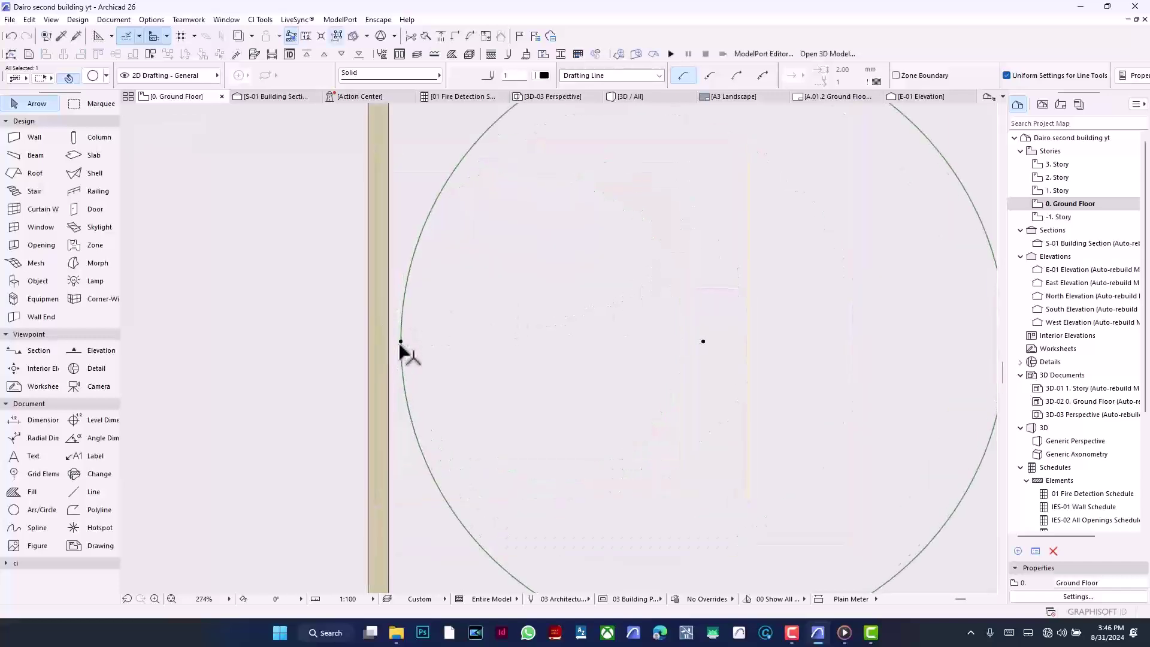
{"action": "left_click", "coordinate": [390, 340]}
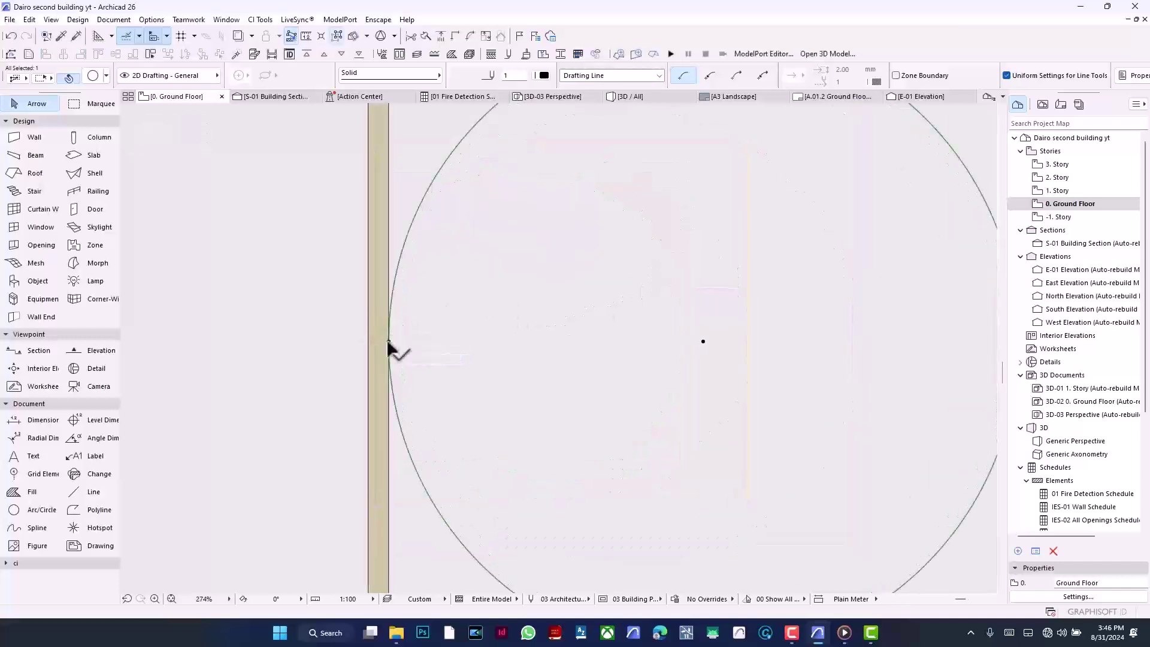
{"action": "left_click", "coordinate": [422, 341]}
{"action": "left_click", "coordinate": [421, 342]}
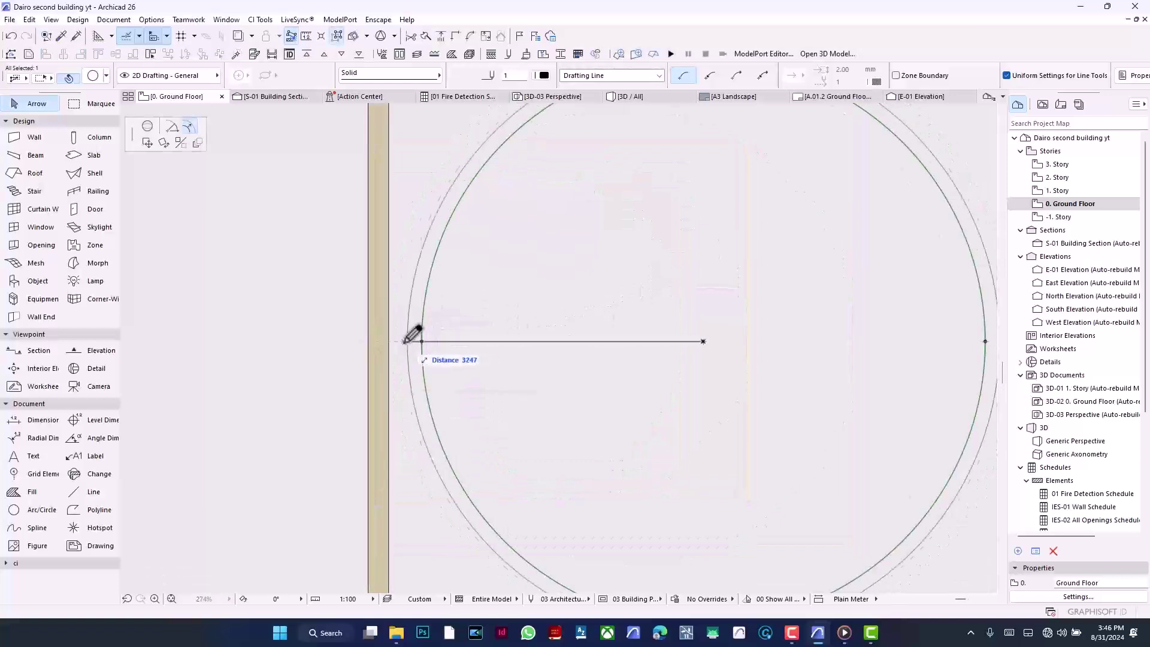
{"action": "left_click", "coordinate": [402, 342]}
{"action": "left_click", "coordinate": [402, 342]}
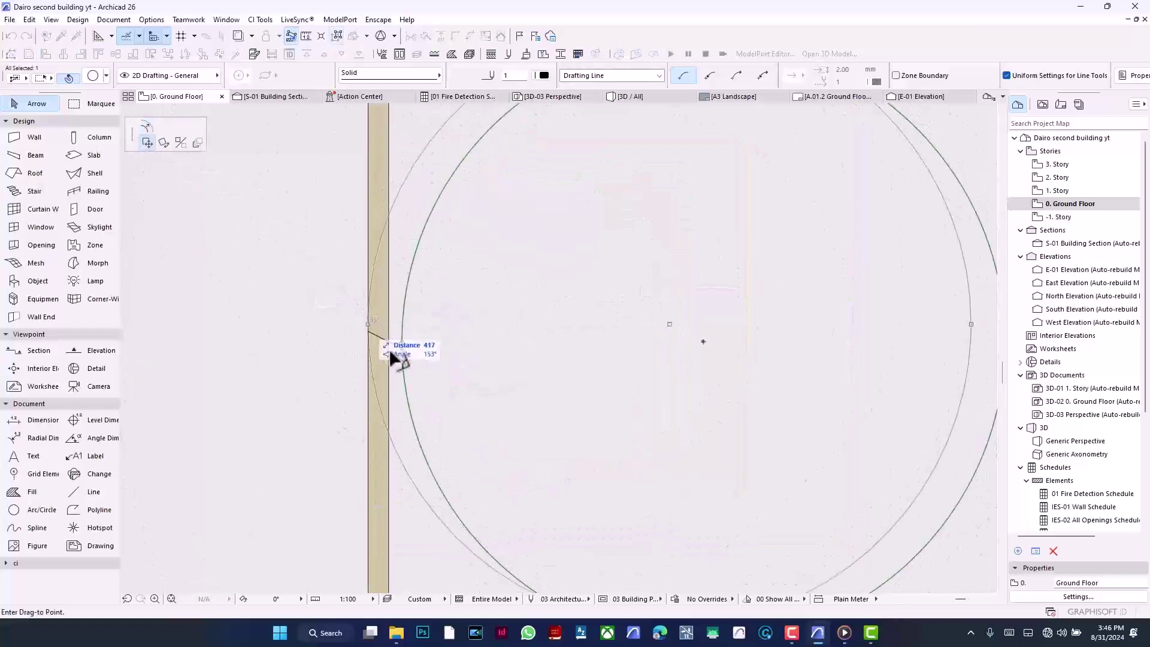
{"action": "left_click", "coordinate": [400, 352]}
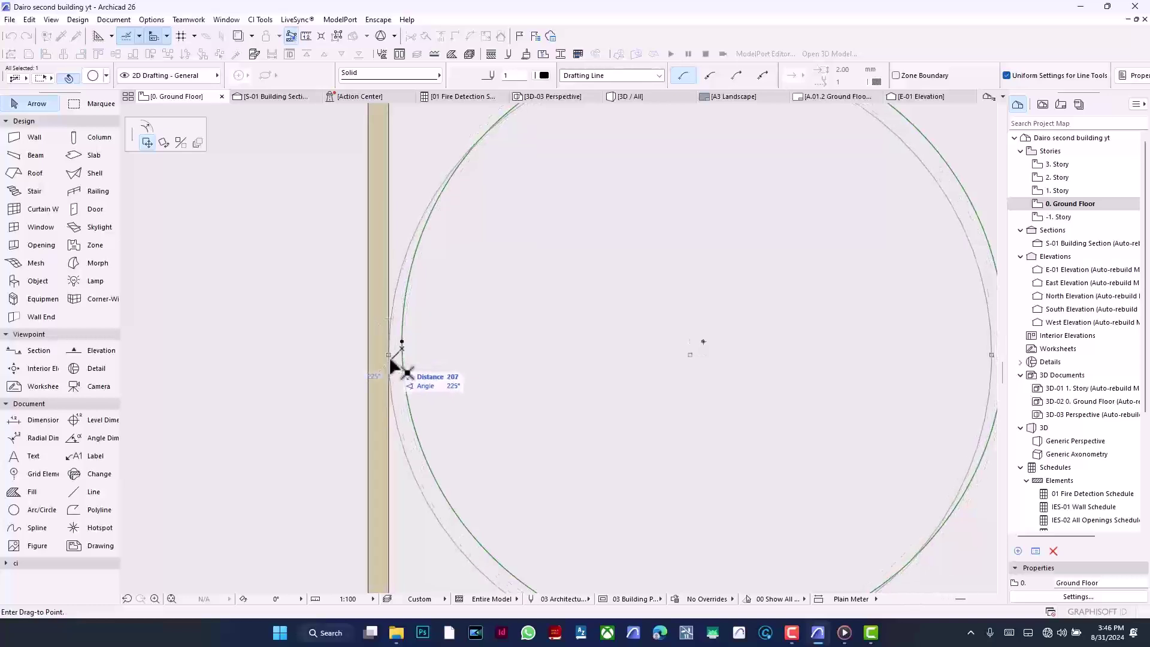
{"action": "left_click", "coordinate": [398, 368]}
Move the circle with Ctrl+D so its top node sits on the inner wall face
{"action": "scroll", "coordinate": [396, 267], "scroll_direction": "down", "scroll_amount": 5}
{"action": "scroll", "coordinate": [466, 257], "scroll_direction": "up", "scroll_amount": 4}
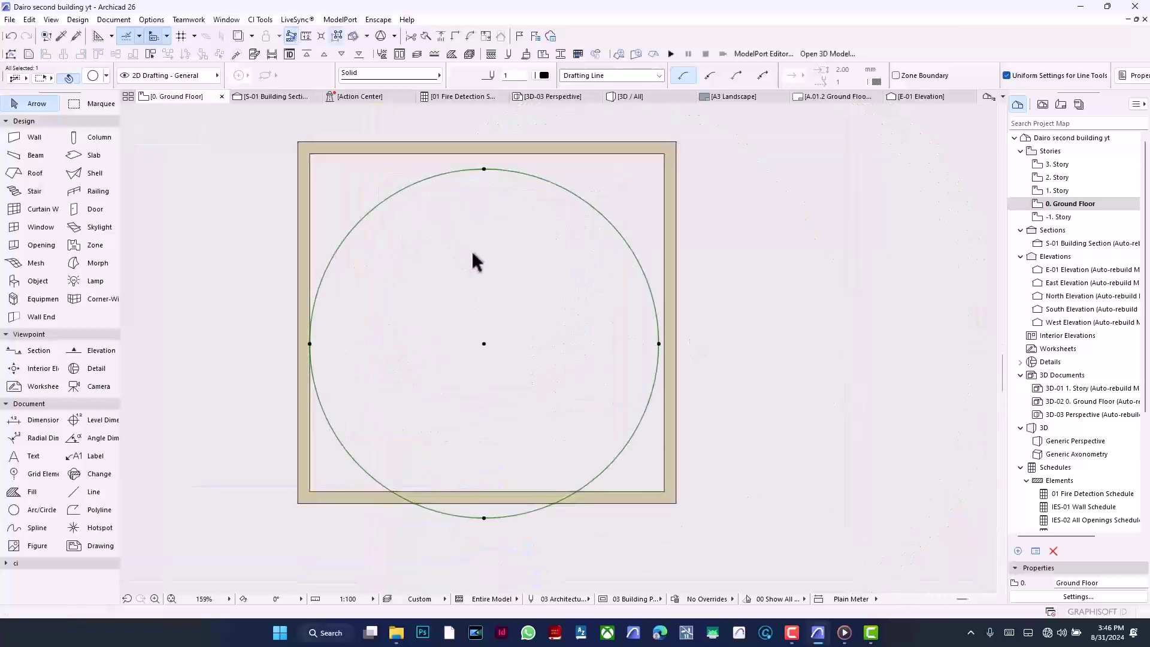
{"action": "key", "text": "ctrl+d"}
{"action": "left_click", "coordinate": [484, 169]}
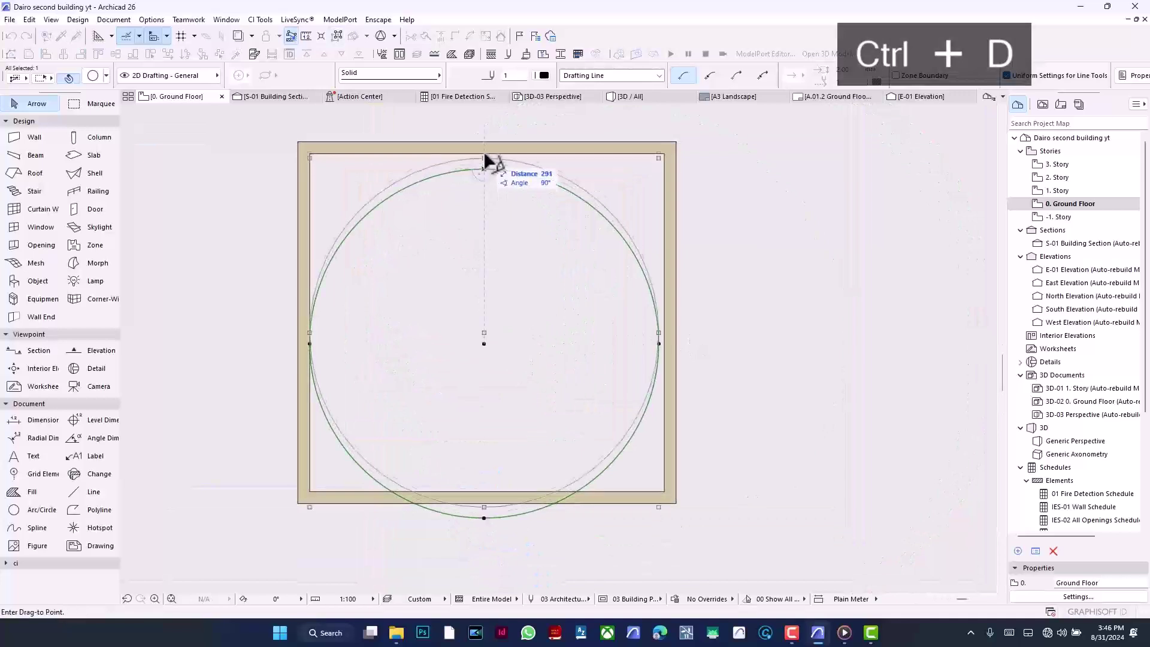
{"action": "left_click", "coordinate": [487, 154]}
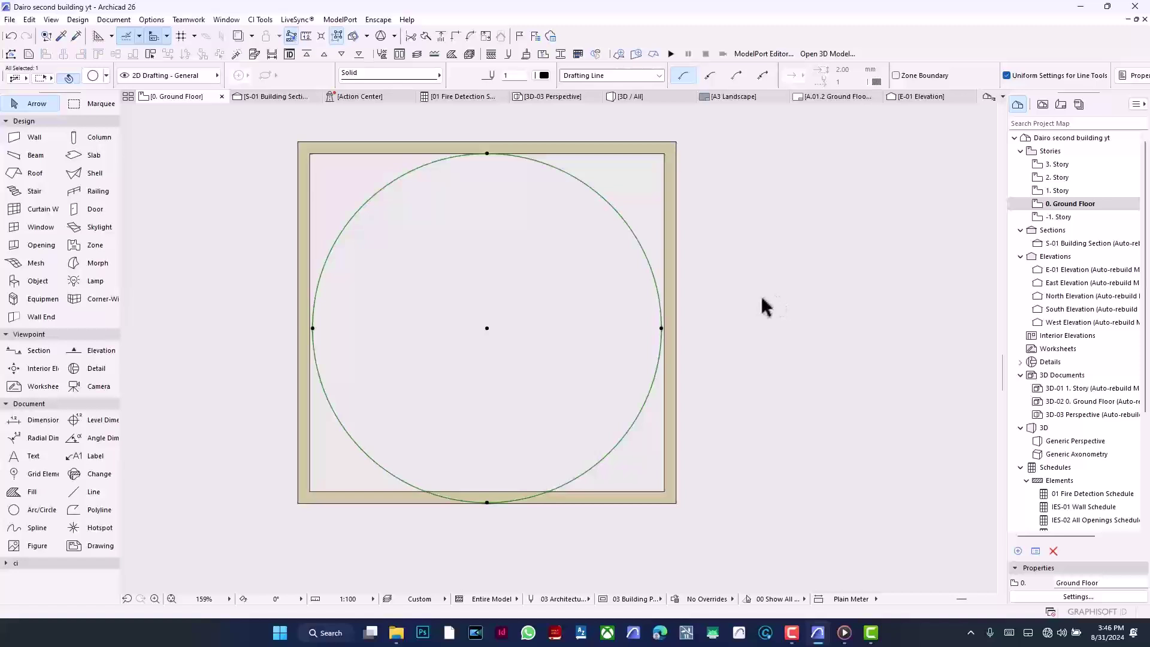
Delete the circle and set the Arc/Circle tool to the three-point method
{"action": "key", "text": "BackSpace"}
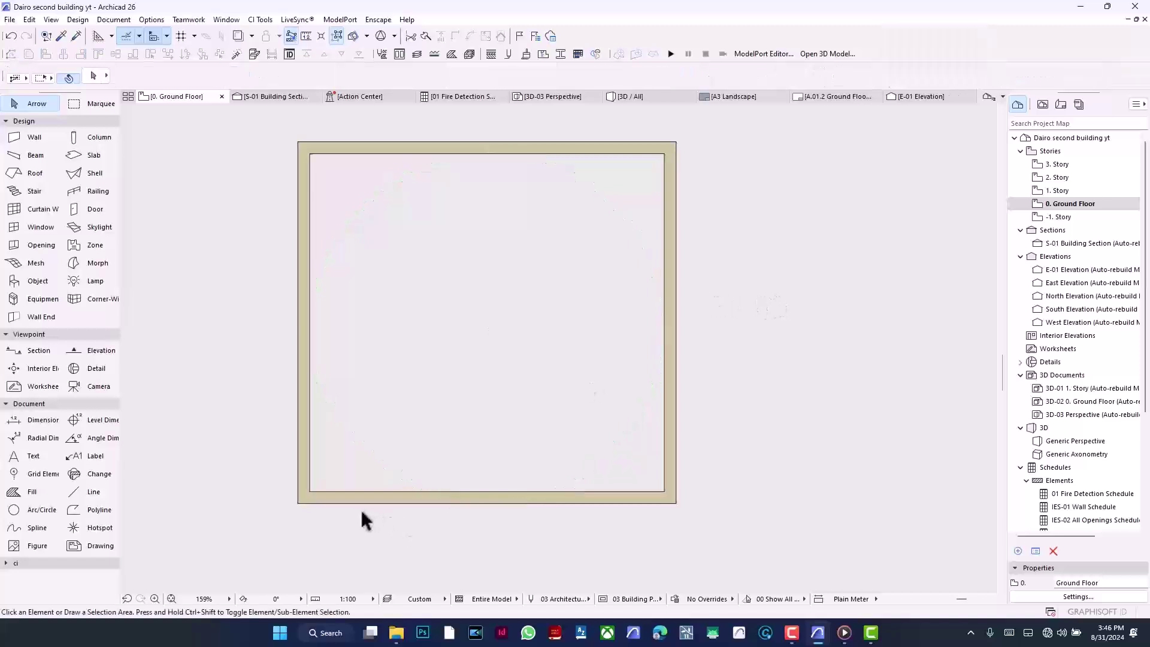
{"action": "left_click", "coordinate": [28, 505]}
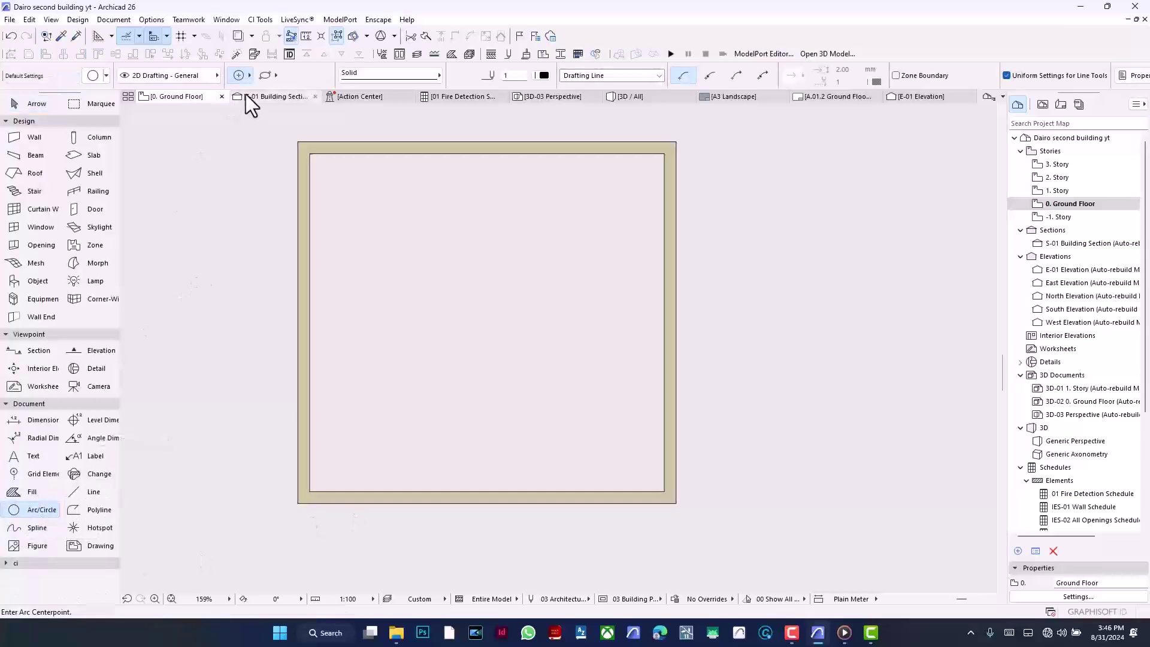
{"action": "left_click", "coordinate": [241, 78]}
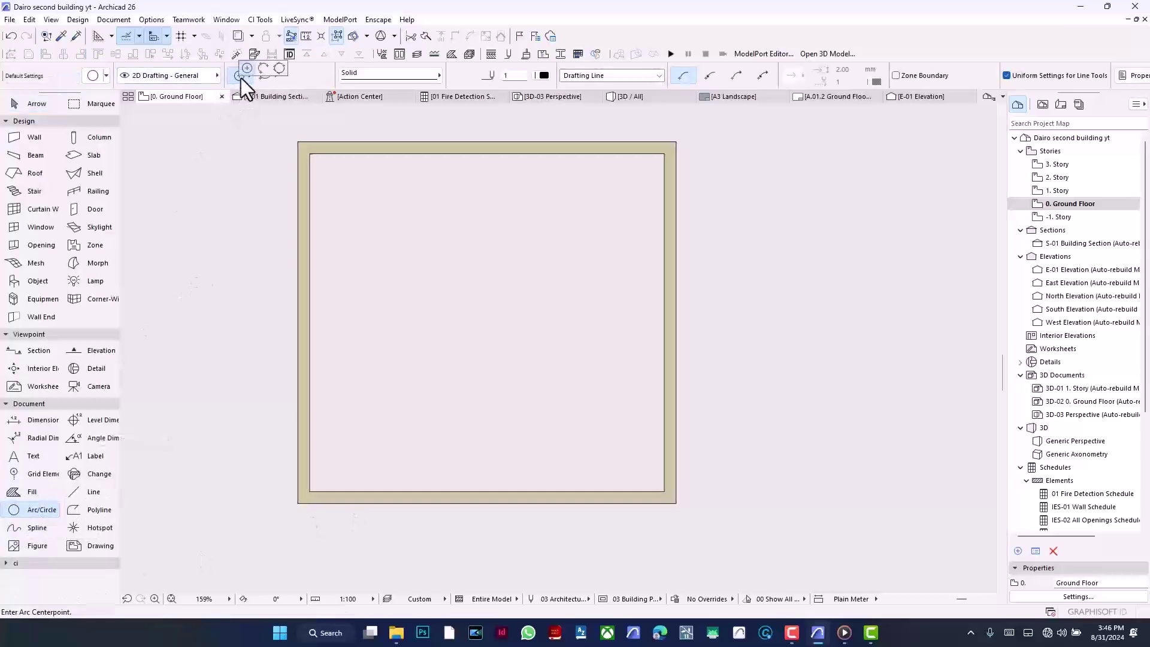
{"action": "left_click", "coordinate": [280, 68]}
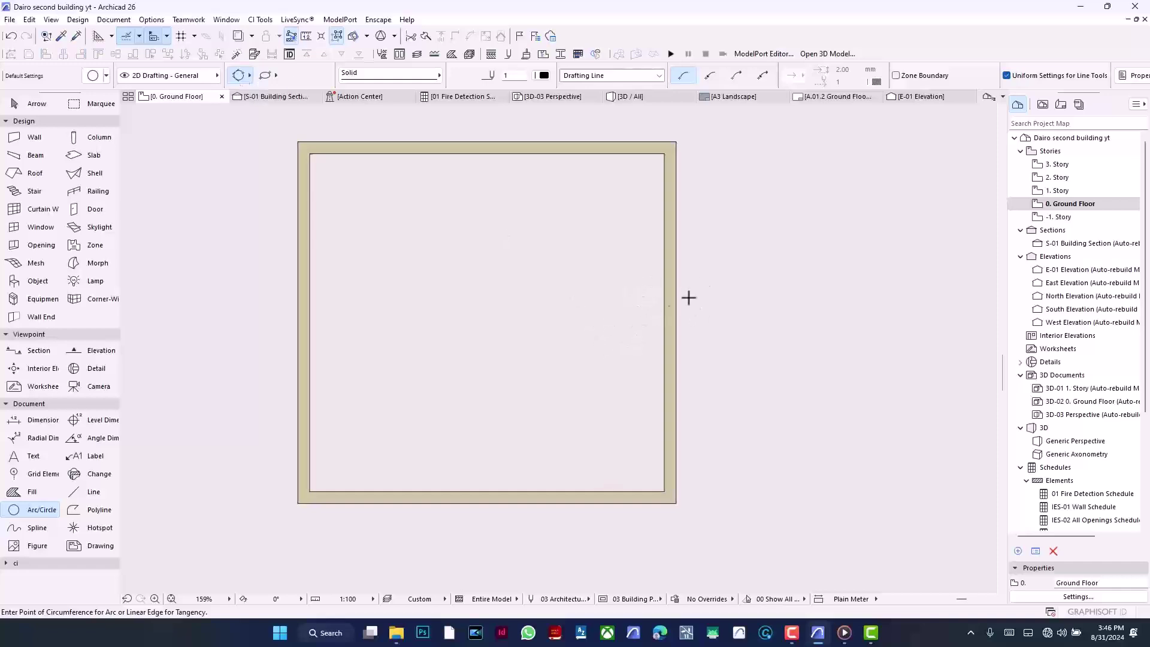
Draw a circle through points on the right, top and left inner wall faces
{"action": "left_click", "coordinate": [665, 323]}
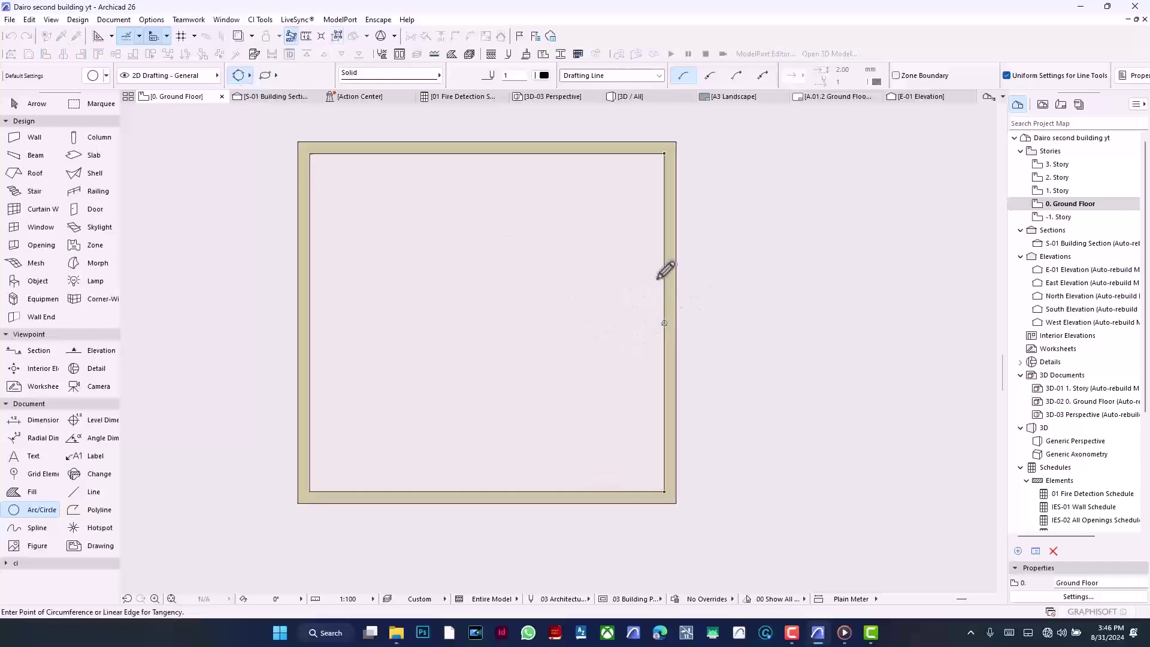
{"action": "left_click", "coordinate": [488, 154]}
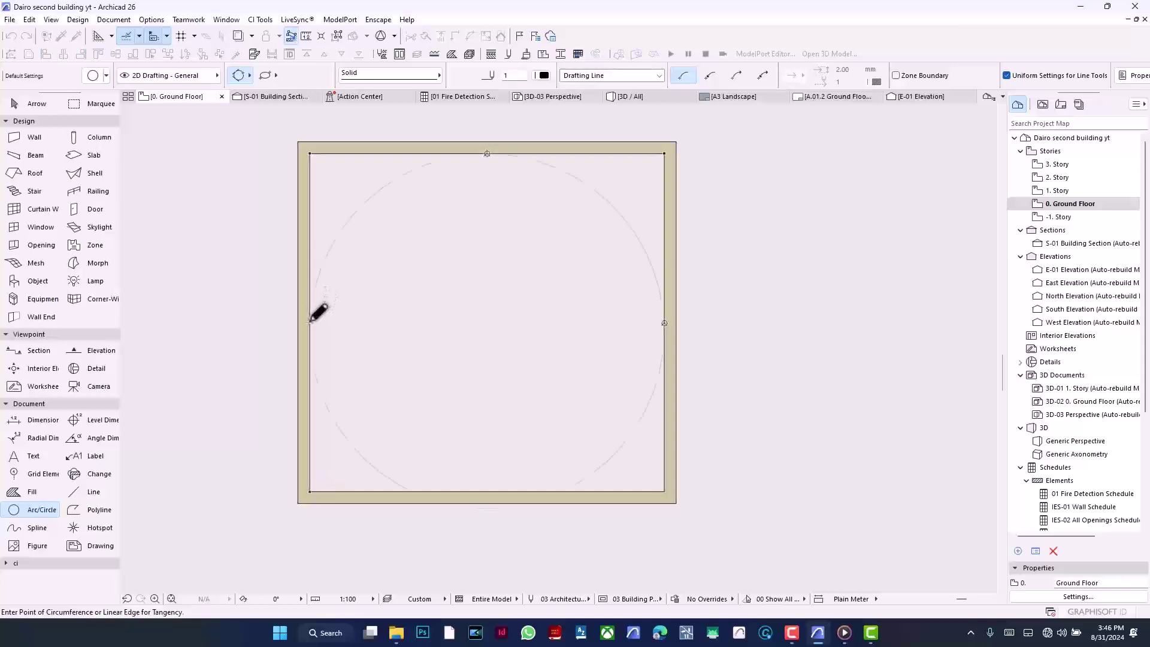
{"action": "left_click", "coordinate": [310, 323]}
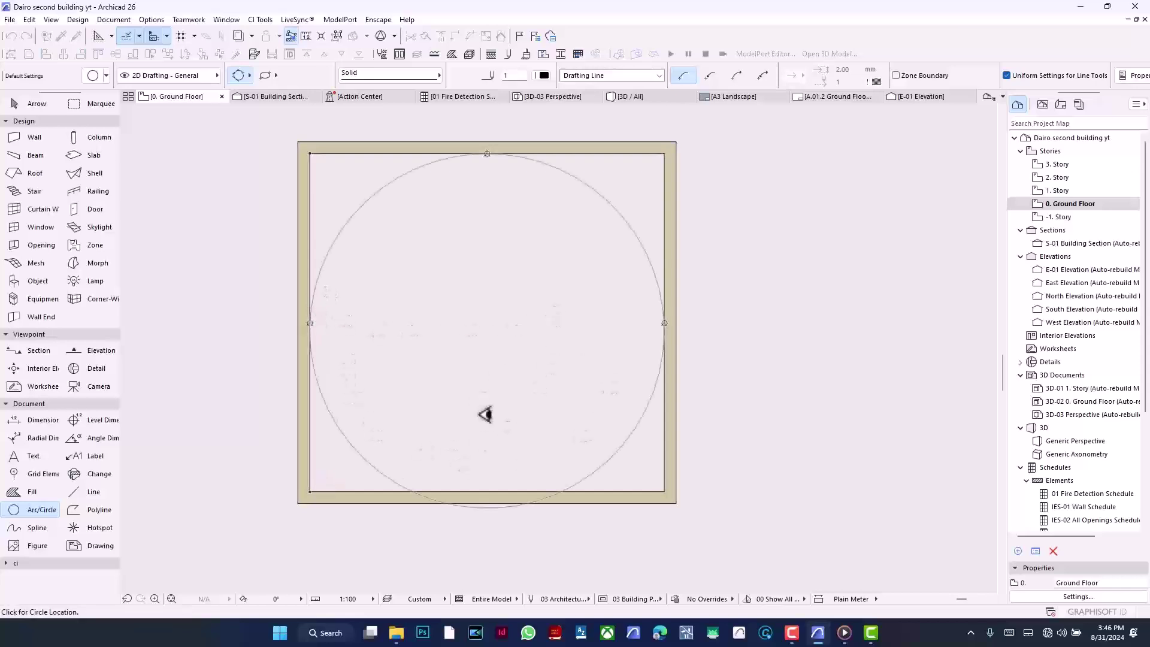
{"action": "left_click", "coordinate": [551, 298]}
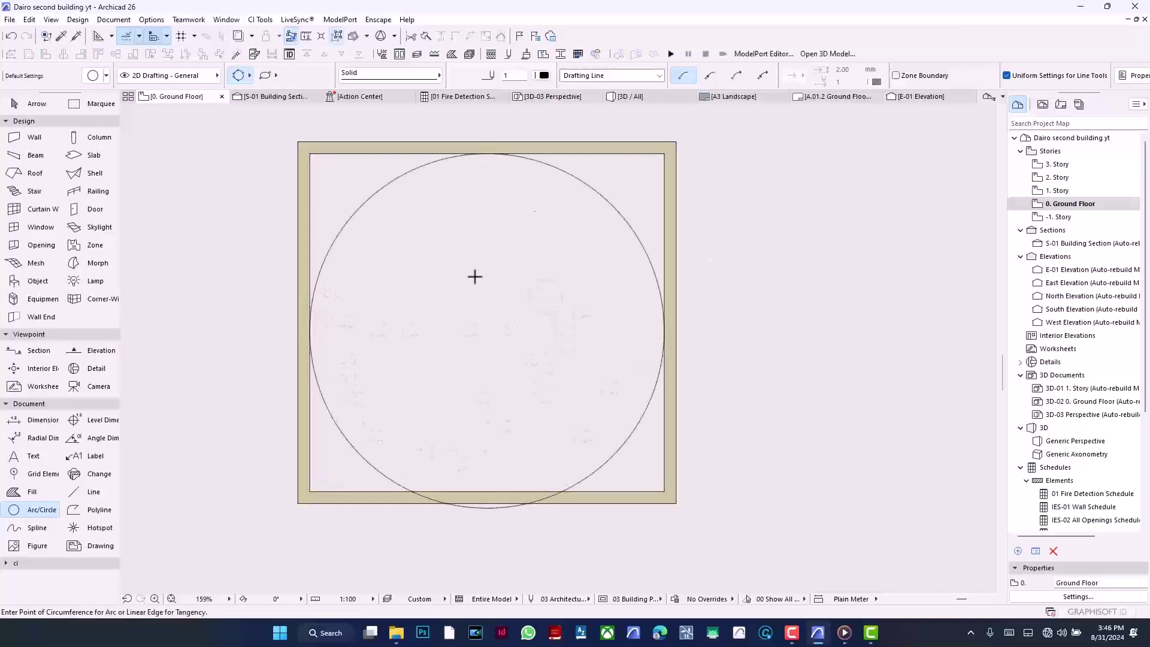
{"action": "left_click", "coordinate": [35, 104]}
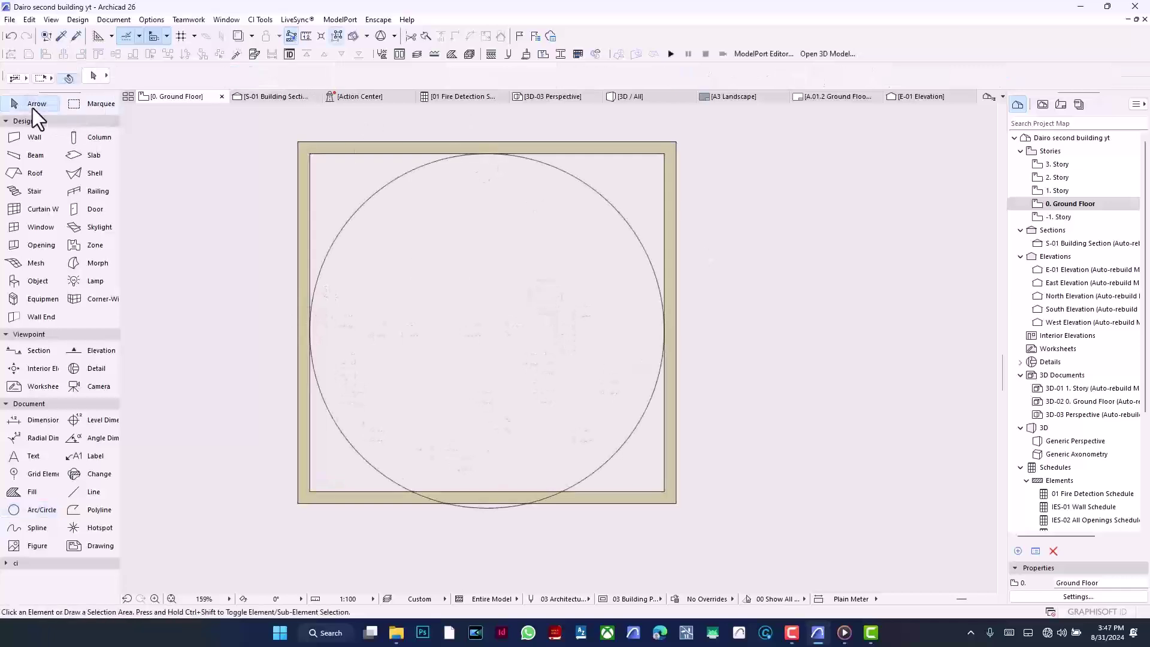
Cut away the circle's lower-right quarter and stretch the arc's bottom end back to the lower left
{"action": "left_click", "coordinate": [597, 469]}
{"action": "left_click", "coordinate": [595, 471]}
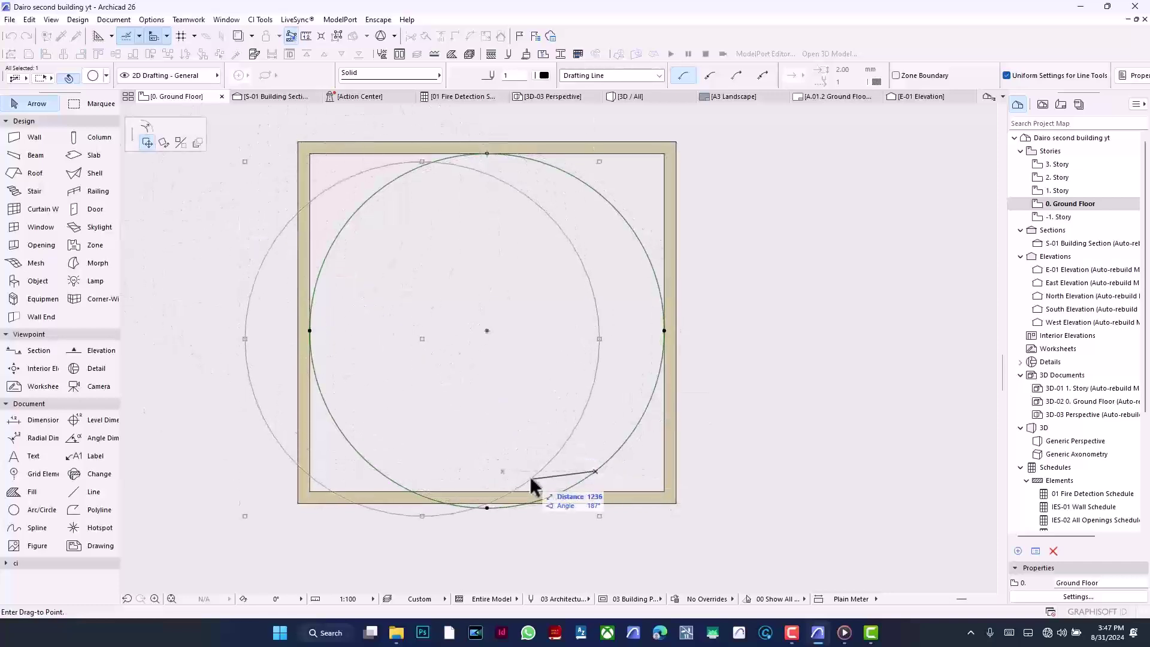
{"action": "key", "text": "Escape"}
{"action": "left_click", "coordinate": [487, 508]}
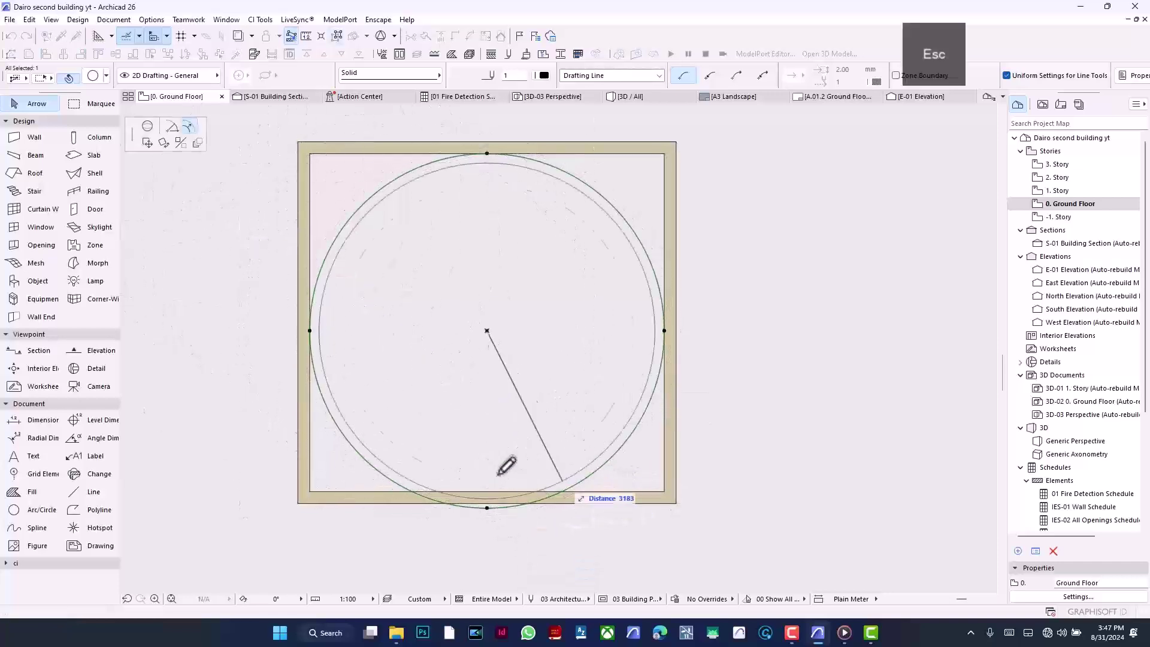
{"action": "left_click", "coordinate": [172, 126]}
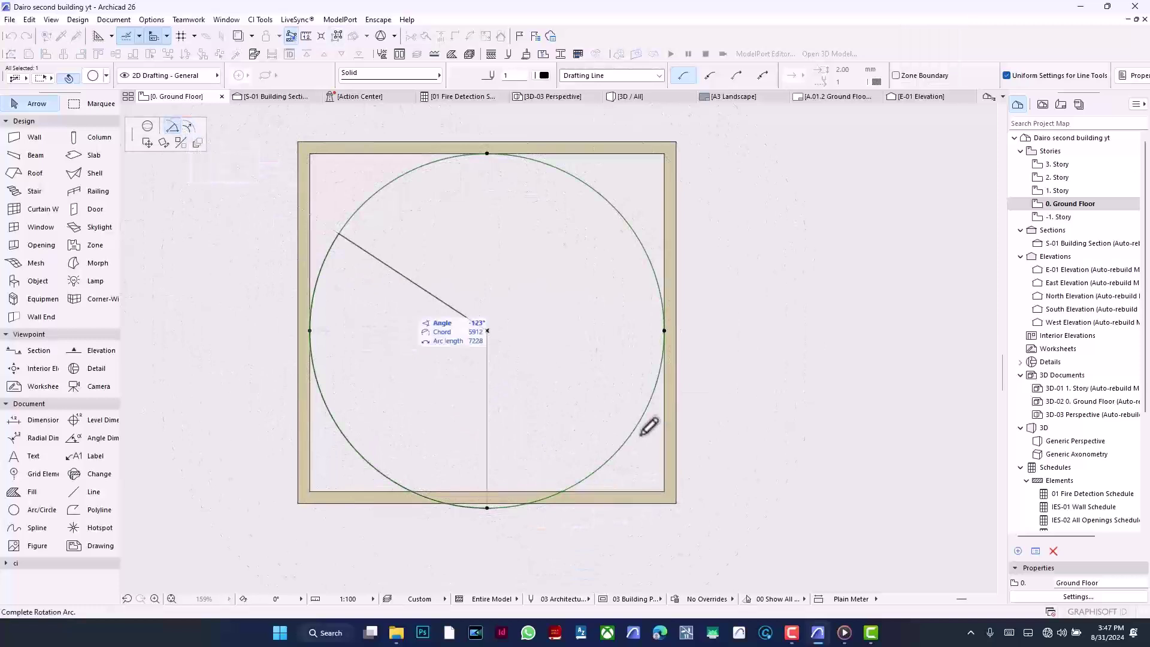
{"action": "left_click", "coordinate": [664, 331]}
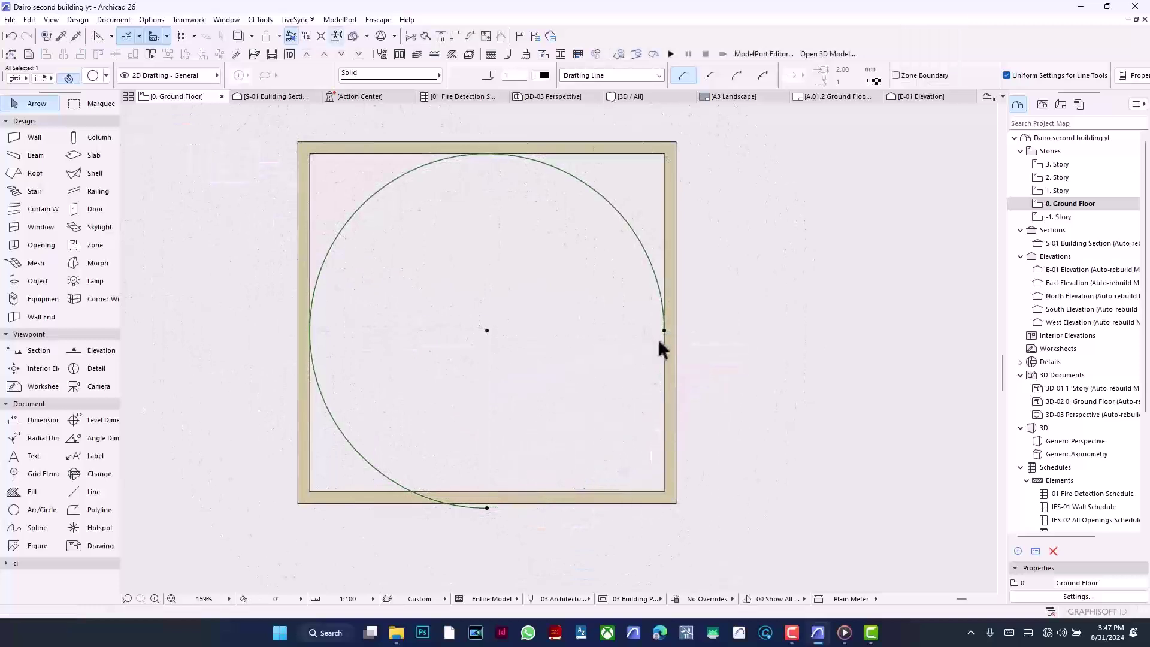
{"action": "left_click", "coordinate": [487, 508]}
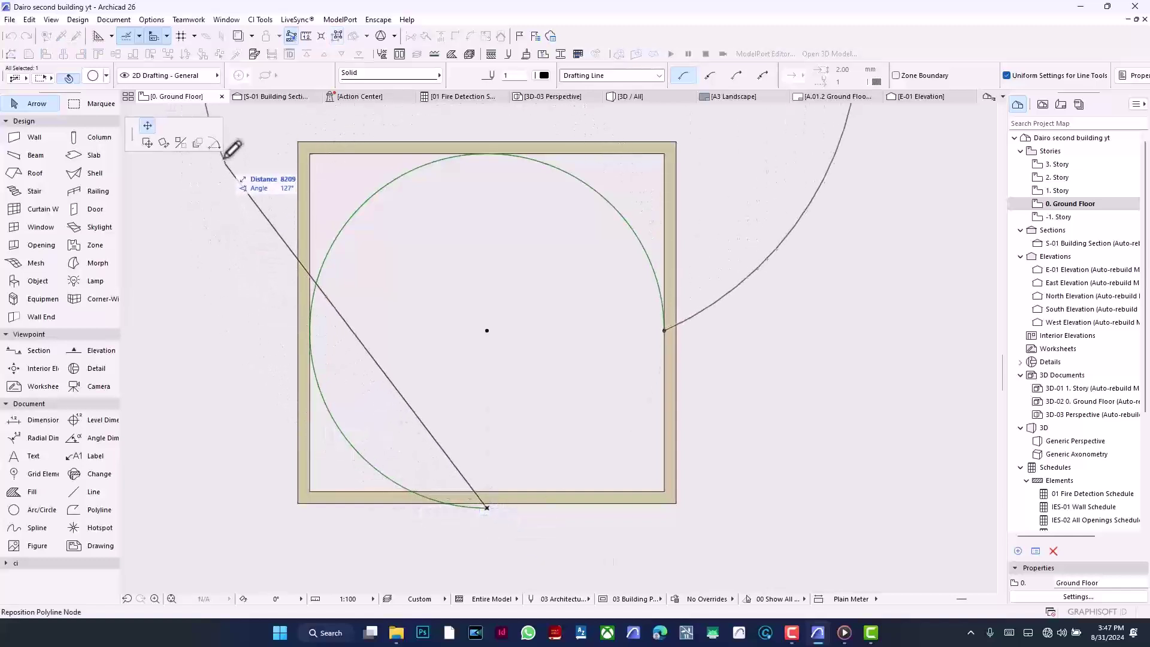
{"action": "left_click", "coordinate": [215, 144]}
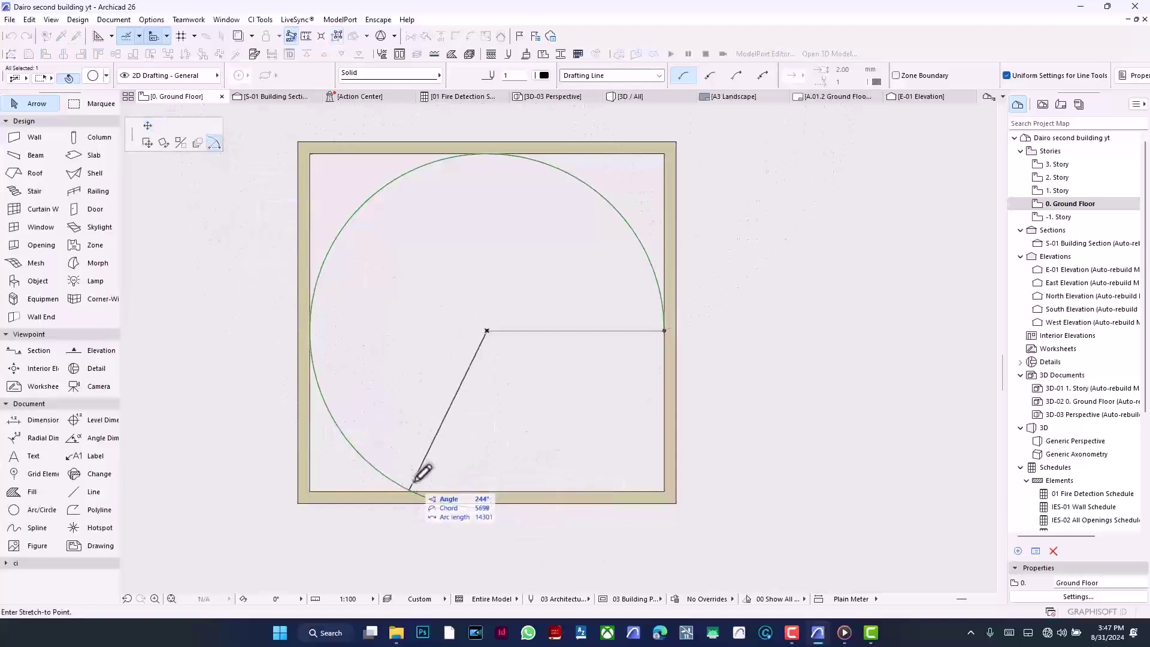
{"action": "left_click", "coordinate": [412, 469]}
{"action": "key", "text": "Escape"}
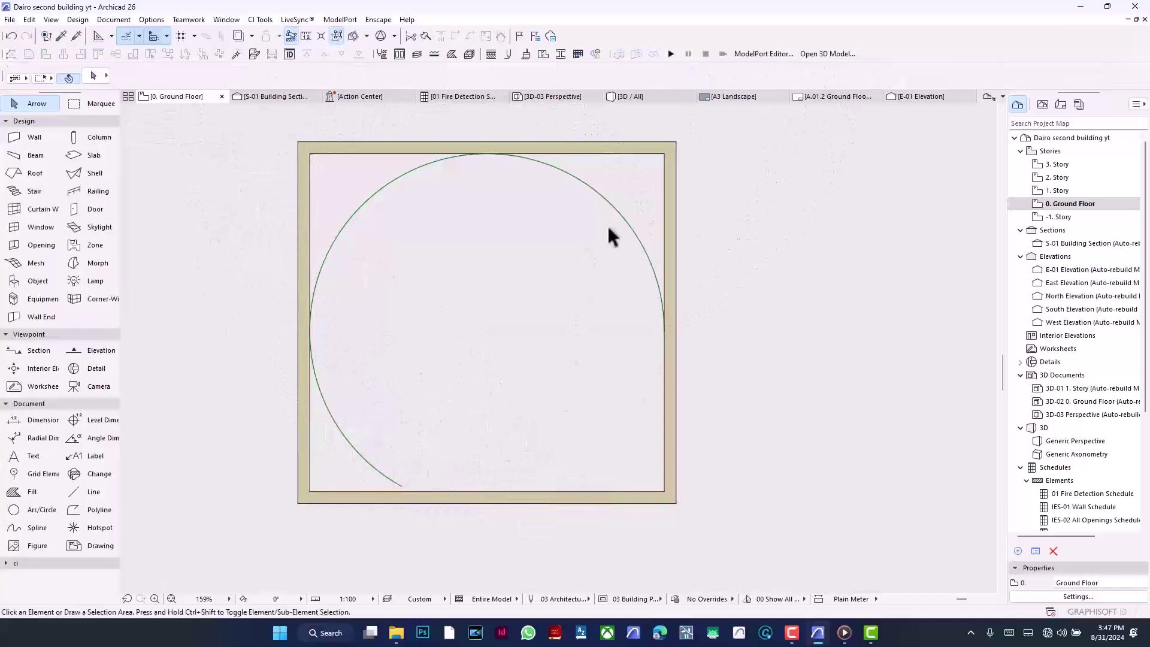
Draw a 1500 mm line inward from the arc's upper-right point and delete the temporary centre line
{"action": "left_click", "coordinate": [95, 492]}
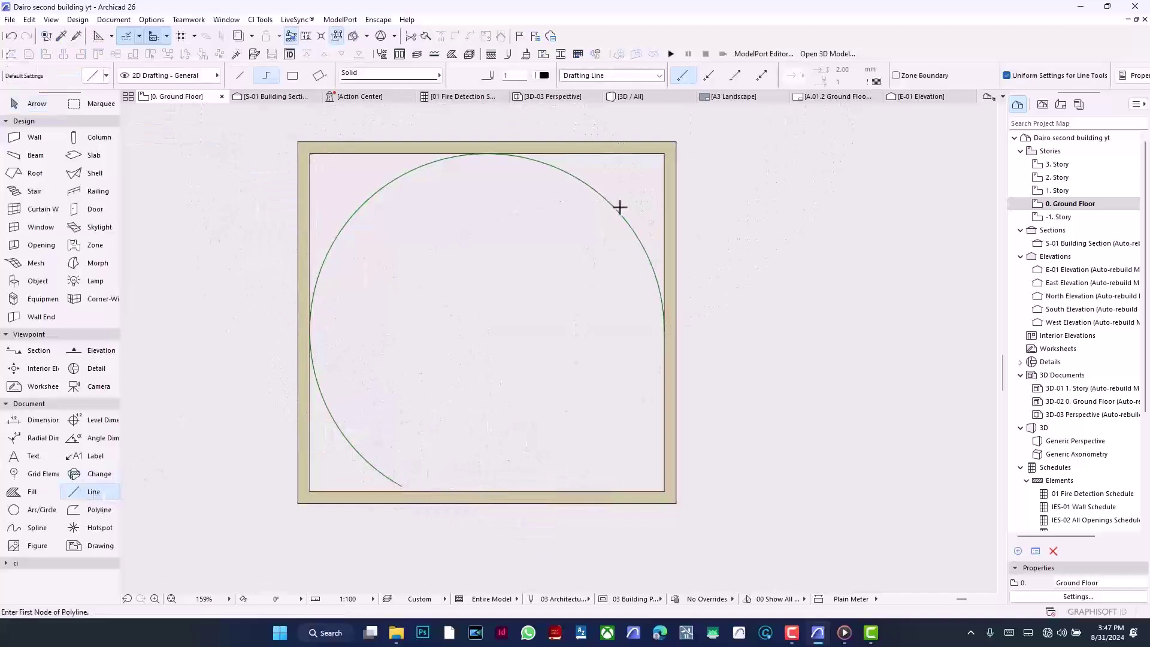
{"action": "left_click", "coordinate": [628, 223]}
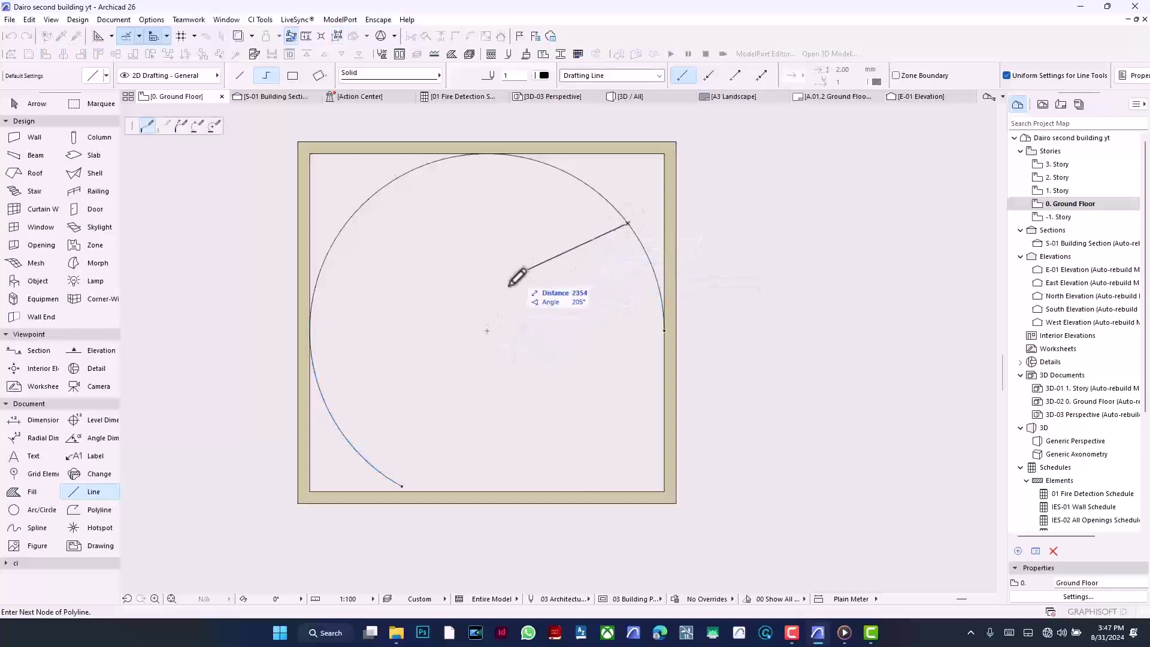
{"action": "double_click", "coordinate": [487, 329]}
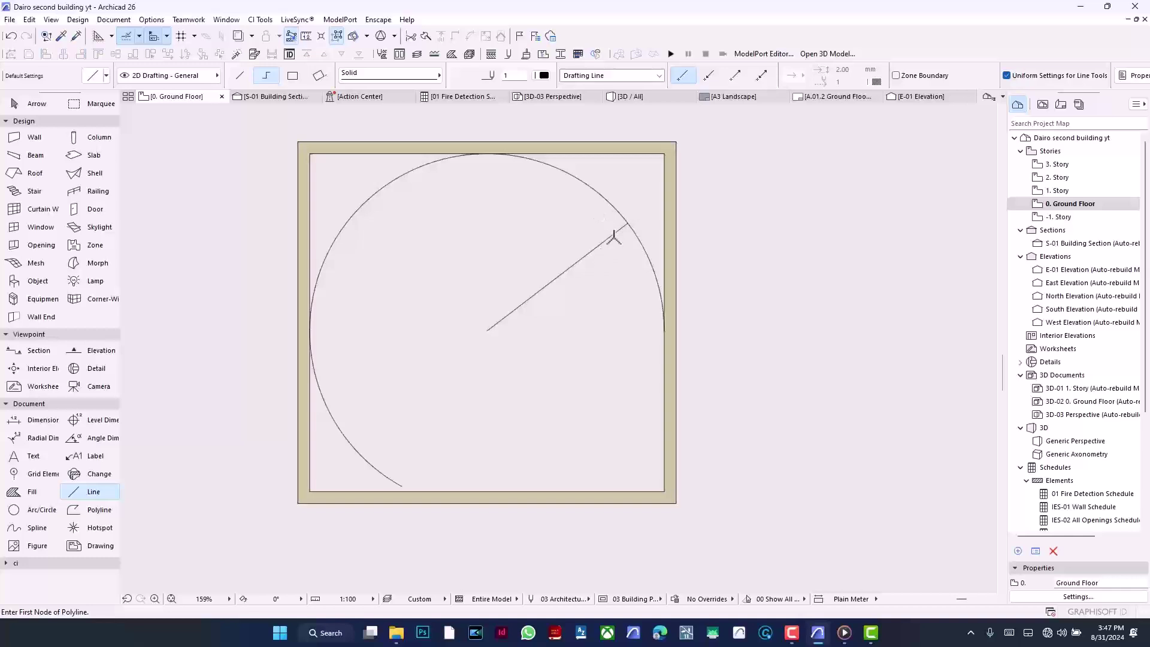
{"action": "left_click", "coordinate": [628, 223]}
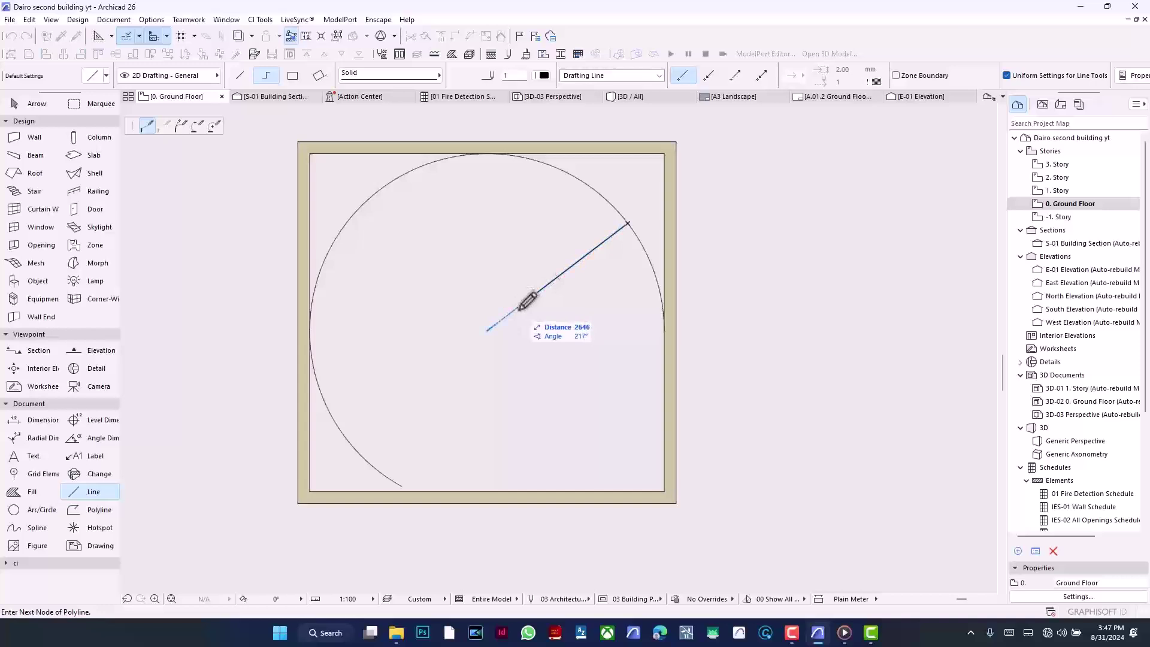
{"action": "type", "text": "1"}
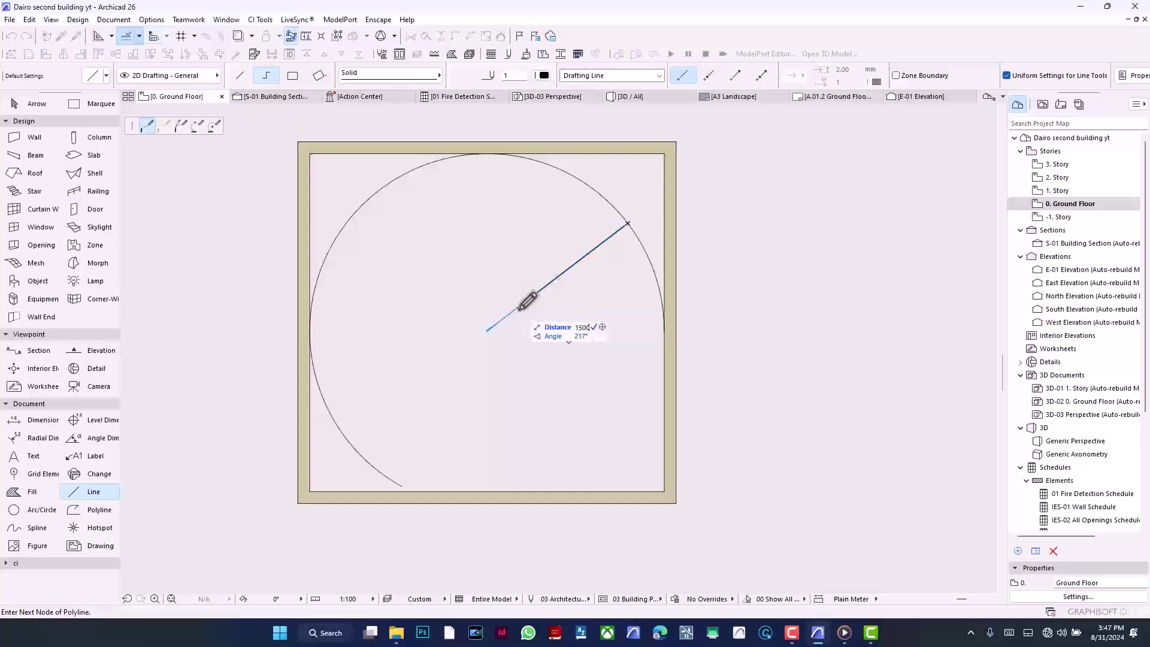
{"action": "type", "text": "500"}
{"action": "key", "text": "Return"}
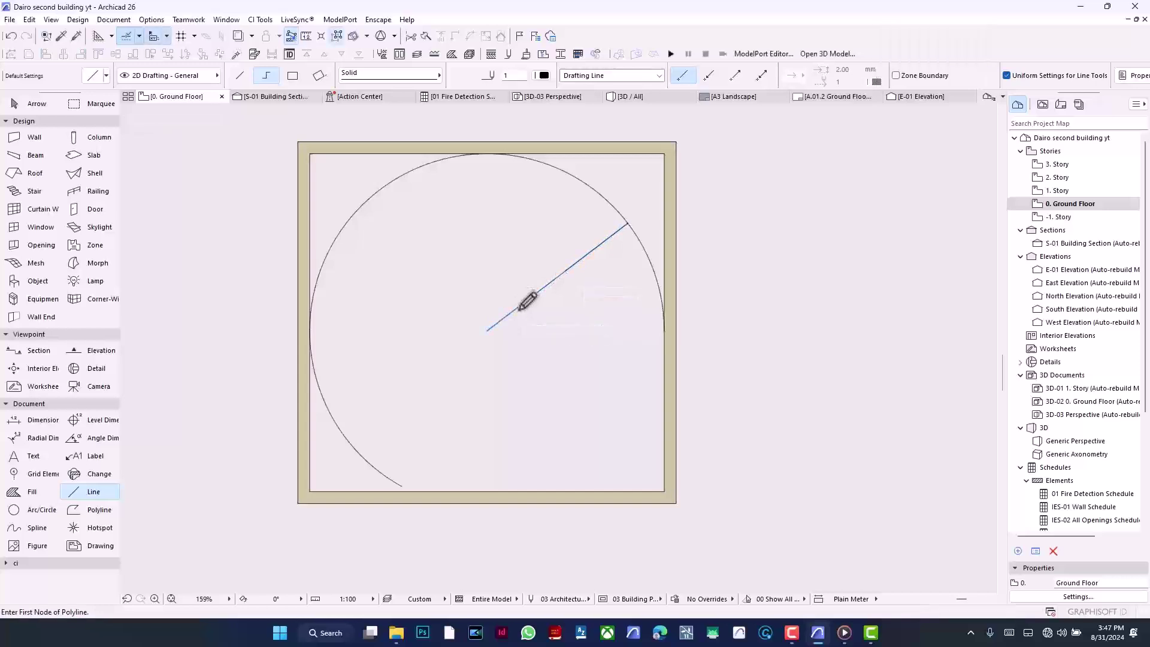
{"action": "left_click", "coordinate": [527, 301], "text": "shift"}
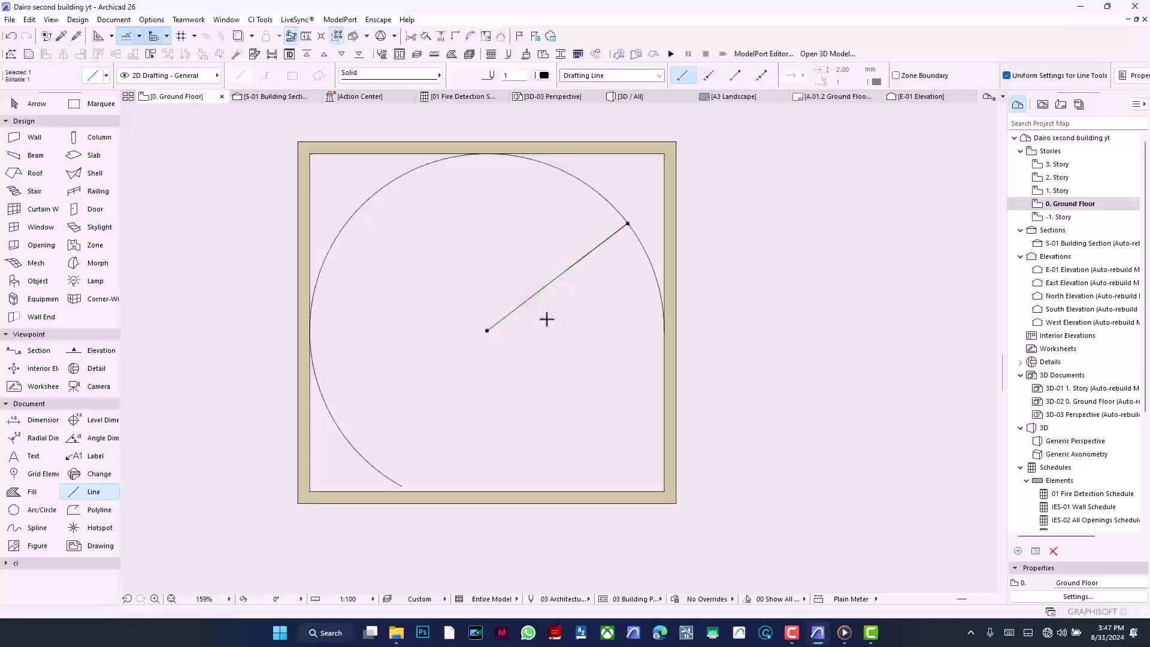
{"action": "key", "text": "BackSpace"}
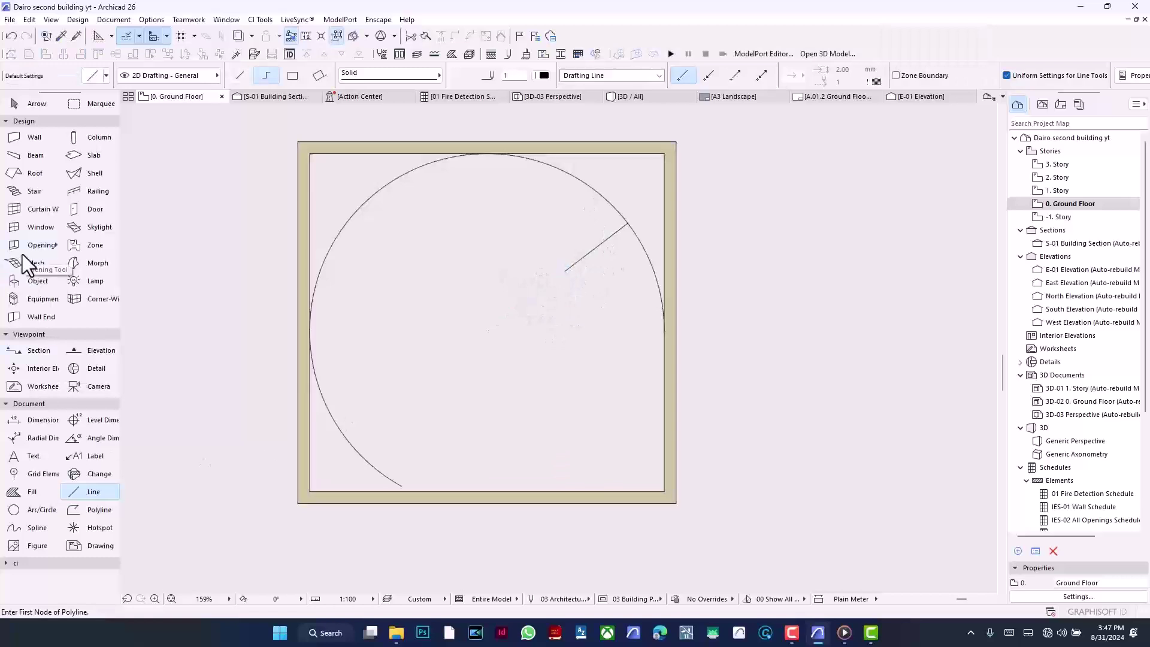
Set the stair flight width to 1500 in the Info Box and cancel a trial stair at the wall
{"action": "left_click", "coordinate": [35, 191]}
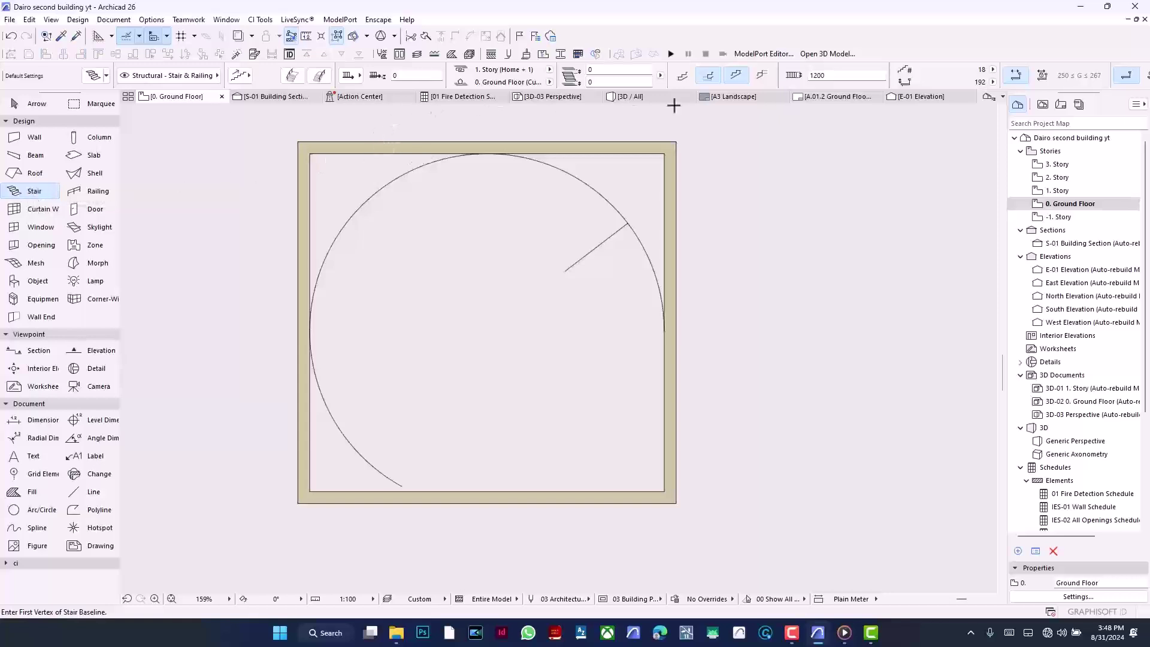
{"action": "left_click", "coordinate": [827, 75]}
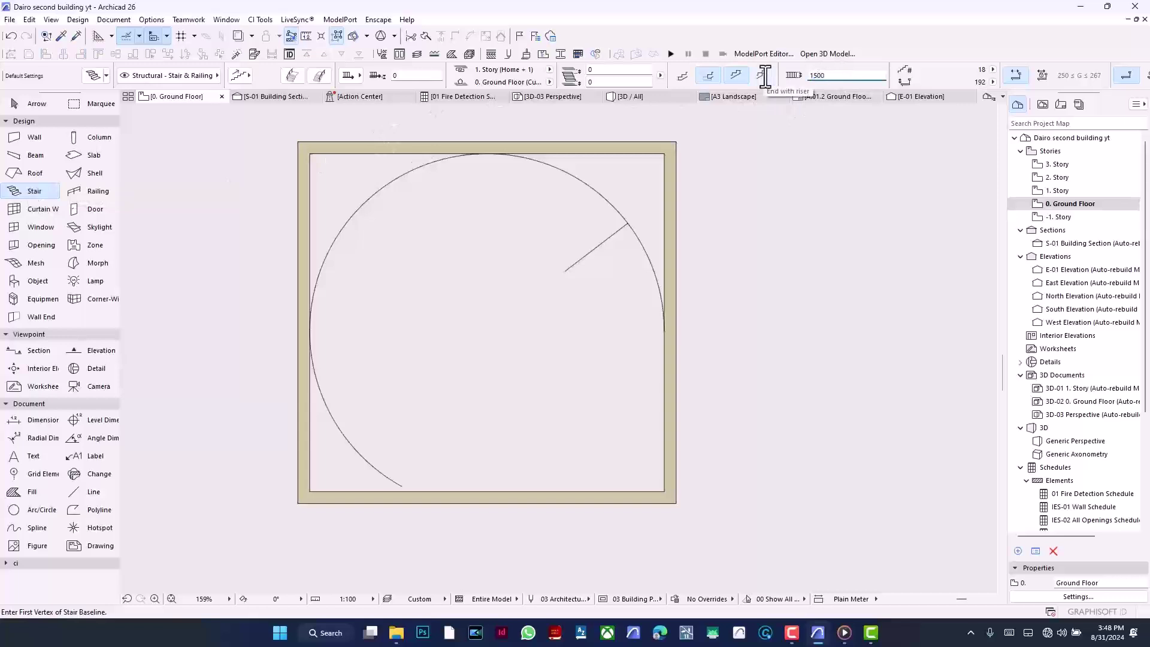
{"action": "left_click", "coordinate": [664, 329]}
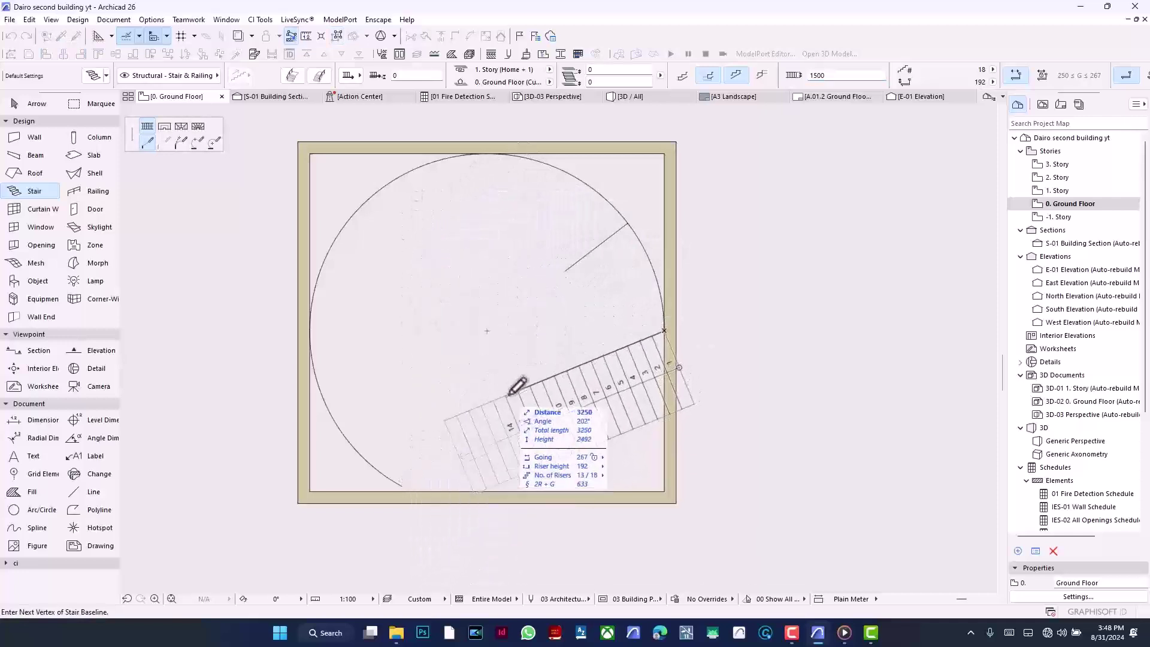
{"action": "key", "text": "Escape"}
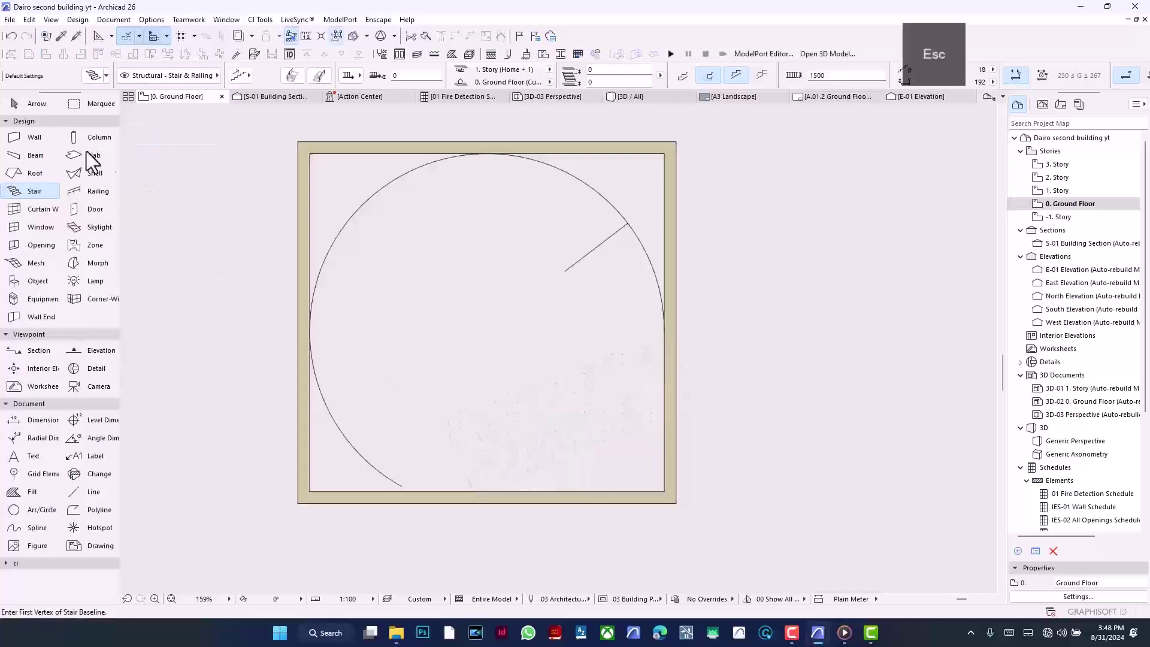
{"action": "left_click", "coordinate": [45, 104]}
{"action": "left_click", "coordinate": [240, 122]}
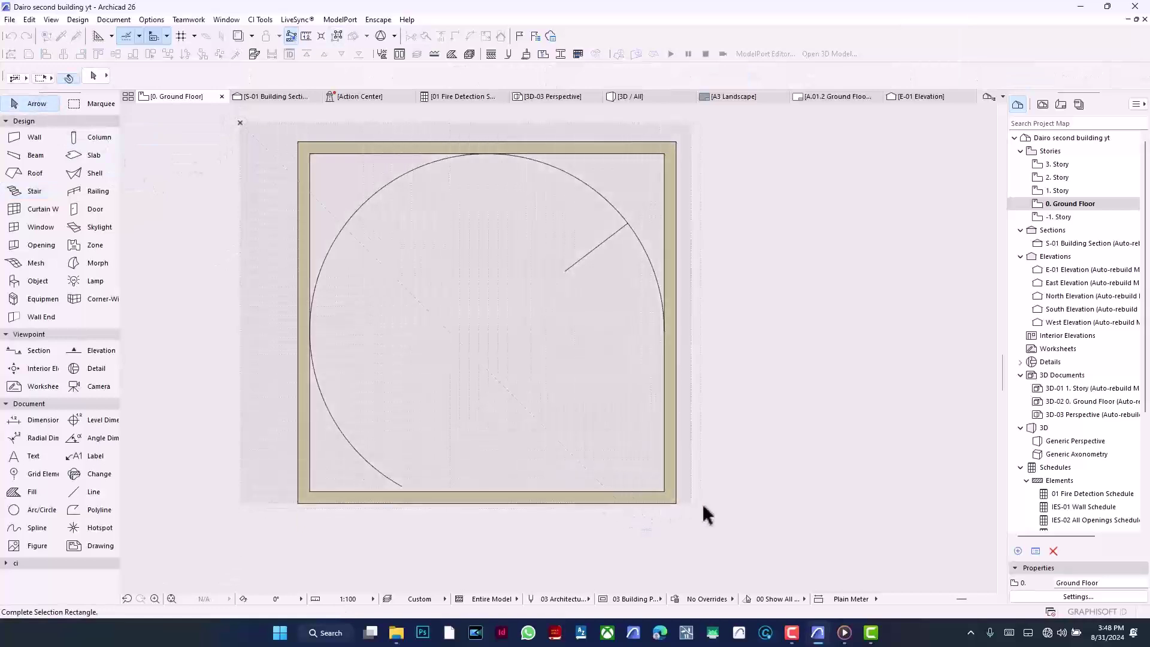
Select everything and scale it down with Ctrl+K around the bottom-right wall corner
{"action": "left_click", "coordinate": [732, 527]}
{"action": "key", "text": "ctrl+k"}
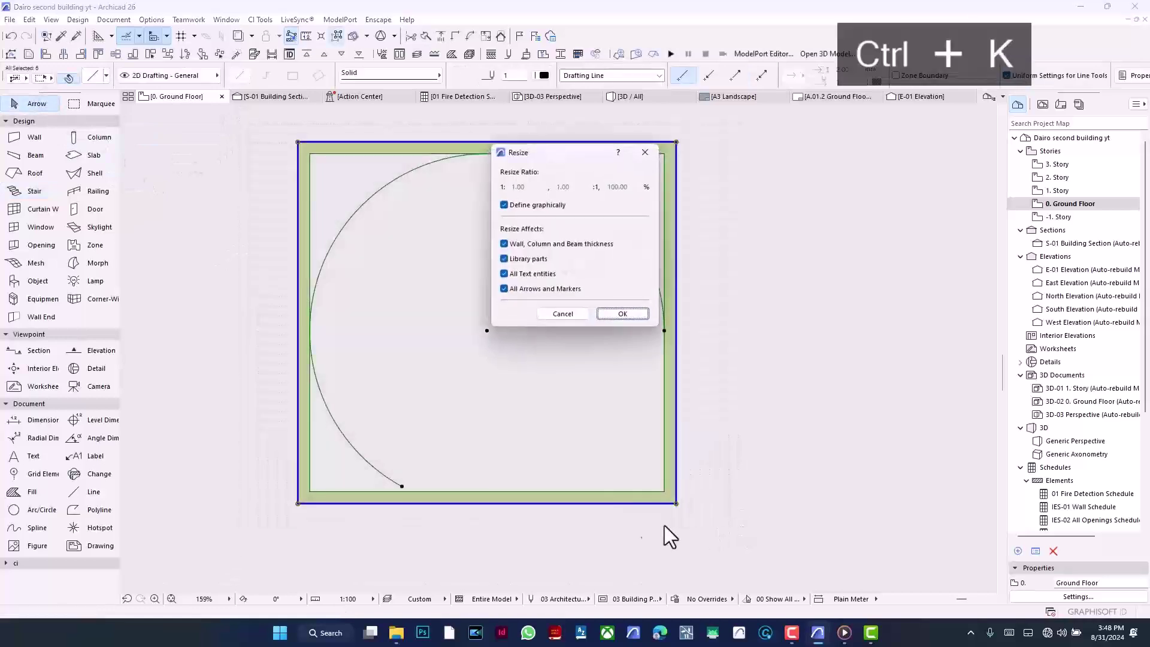
{"action": "left_click", "coordinate": [630, 316]}
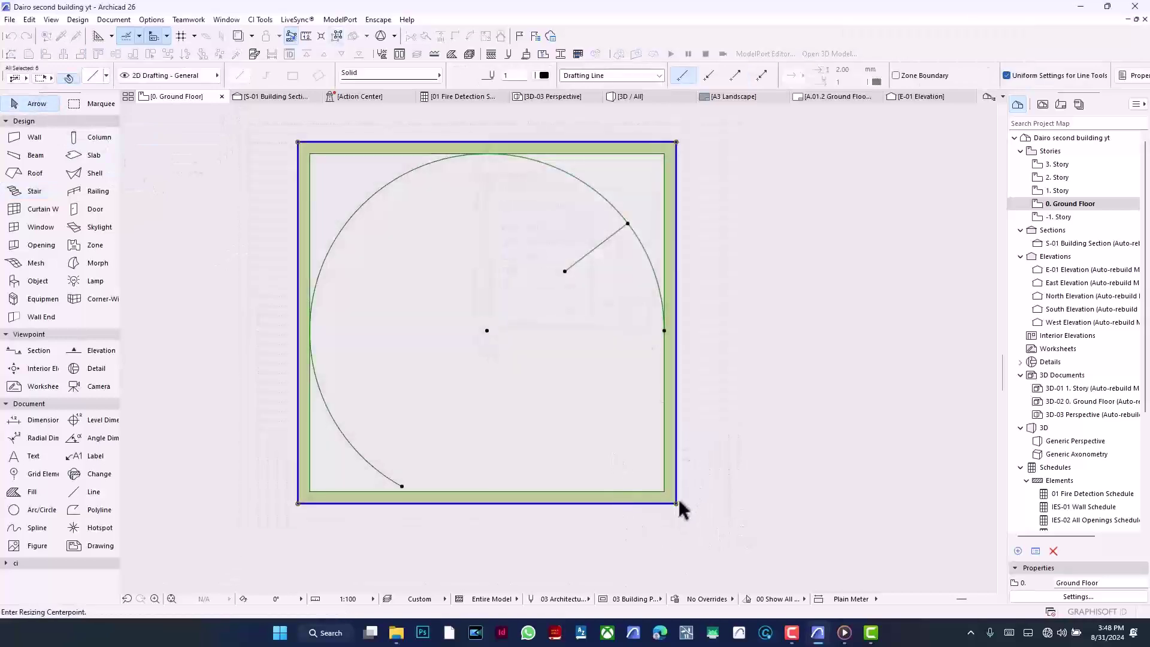
{"action": "left_click", "coordinate": [676, 504]}
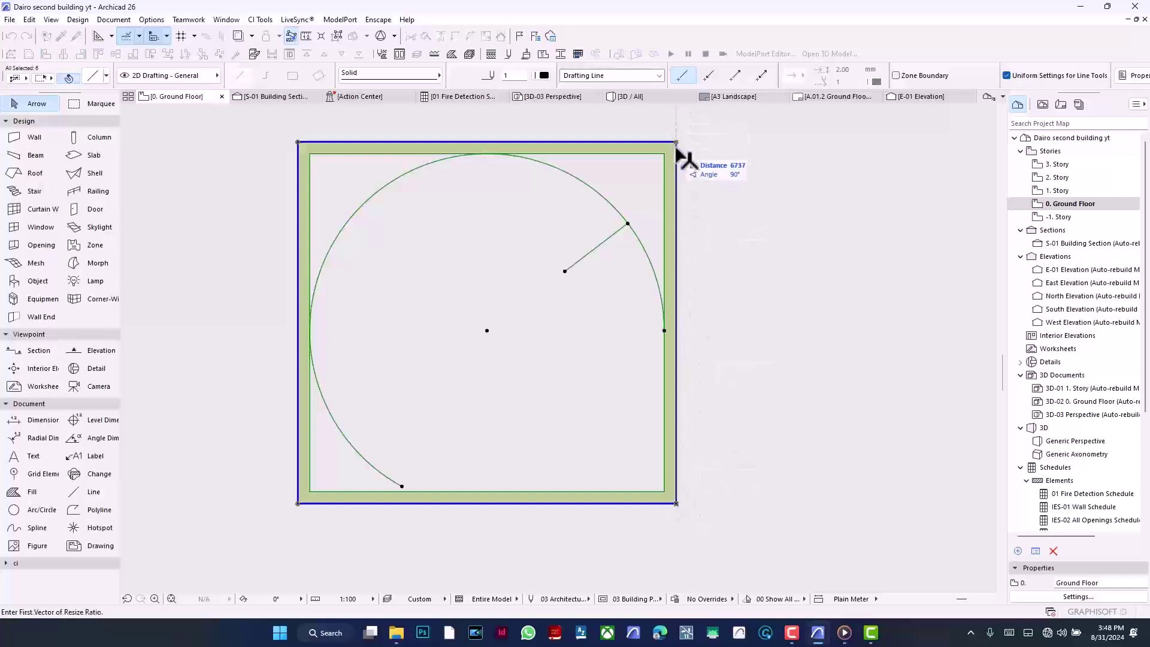
{"action": "left_click", "coordinate": [677, 142]}
{"action": "left_click", "coordinate": [678, 223]}
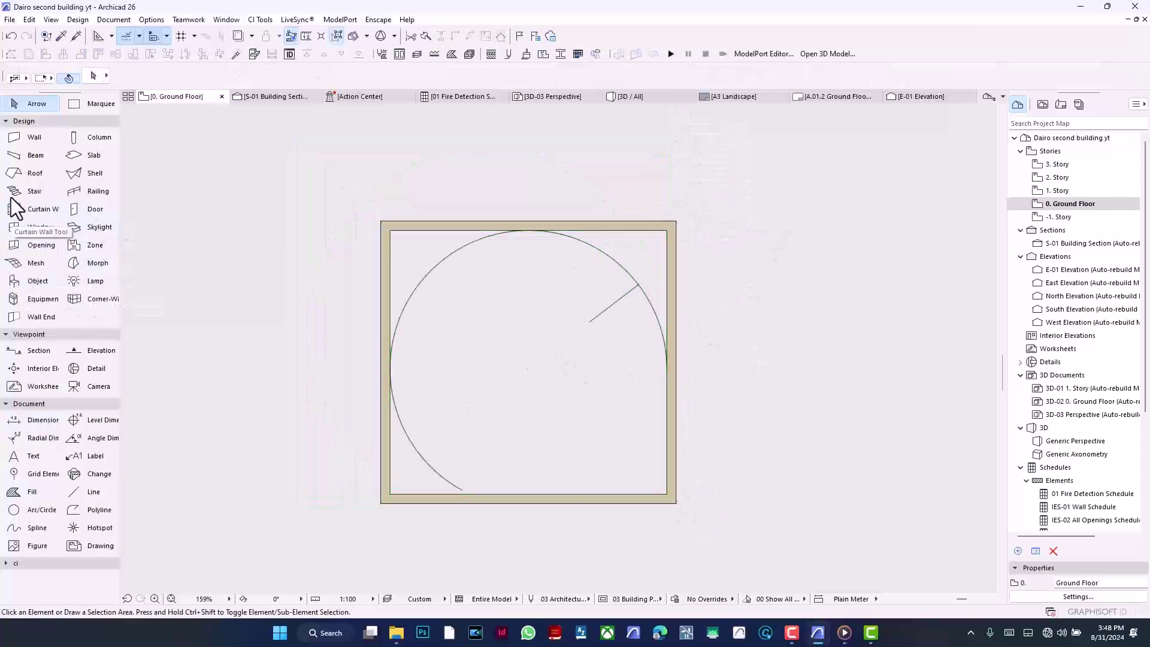
Draw a straight stair diagonally from the arc's right end to its lower-left end
{"action": "left_click", "coordinate": [36, 193]}
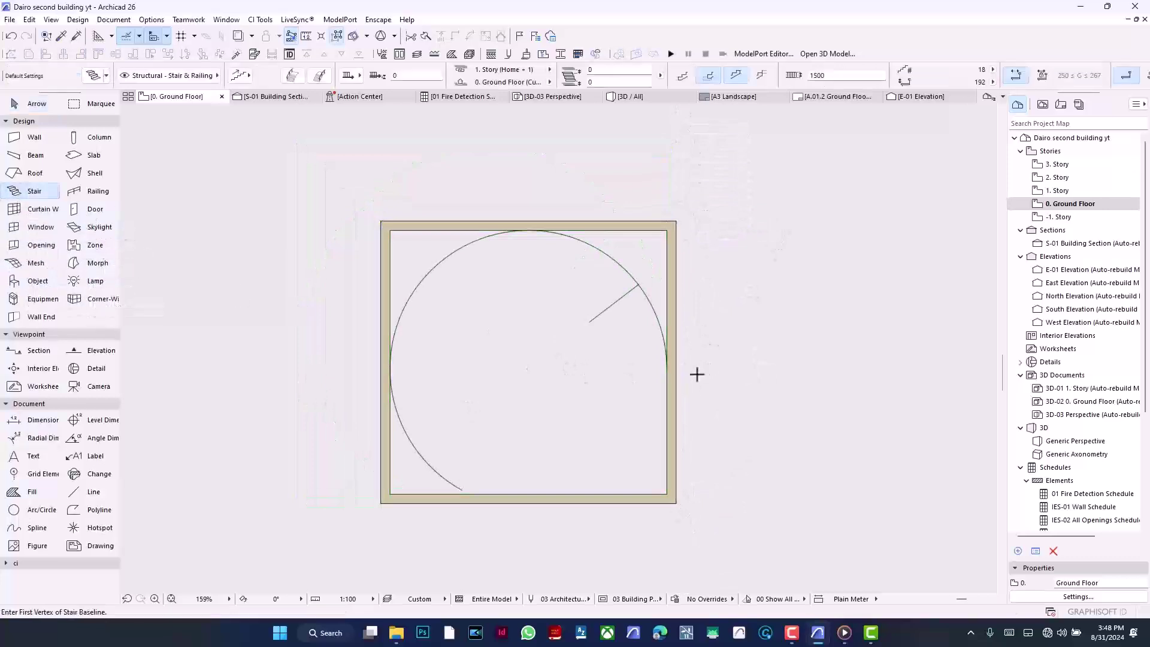
{"action": "left_click", "coordinate": [666, 369]}
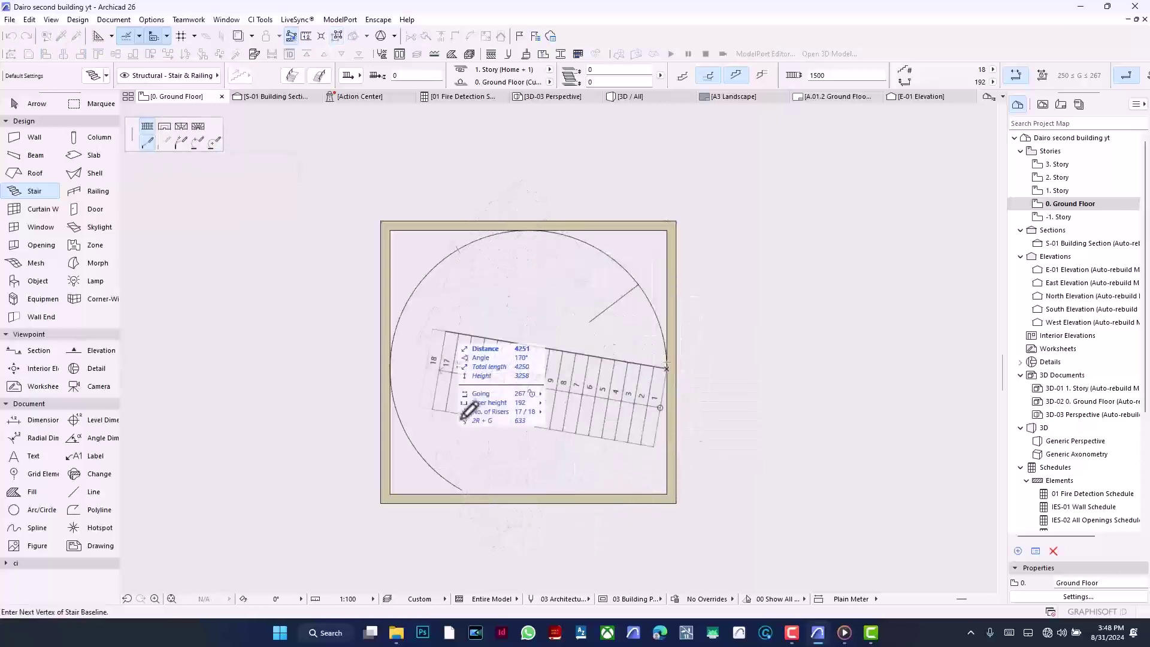
{"action": "left_click", "coordinate": [466, 488]}
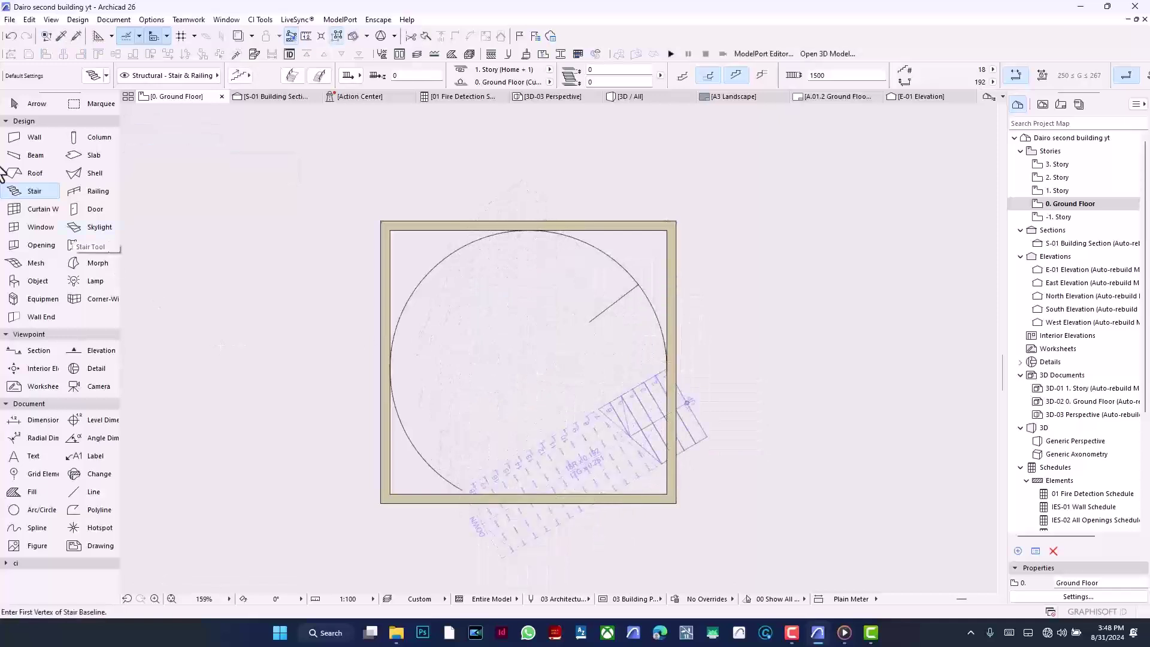
{"action": "left_click", "coordinate": [23, 104]}
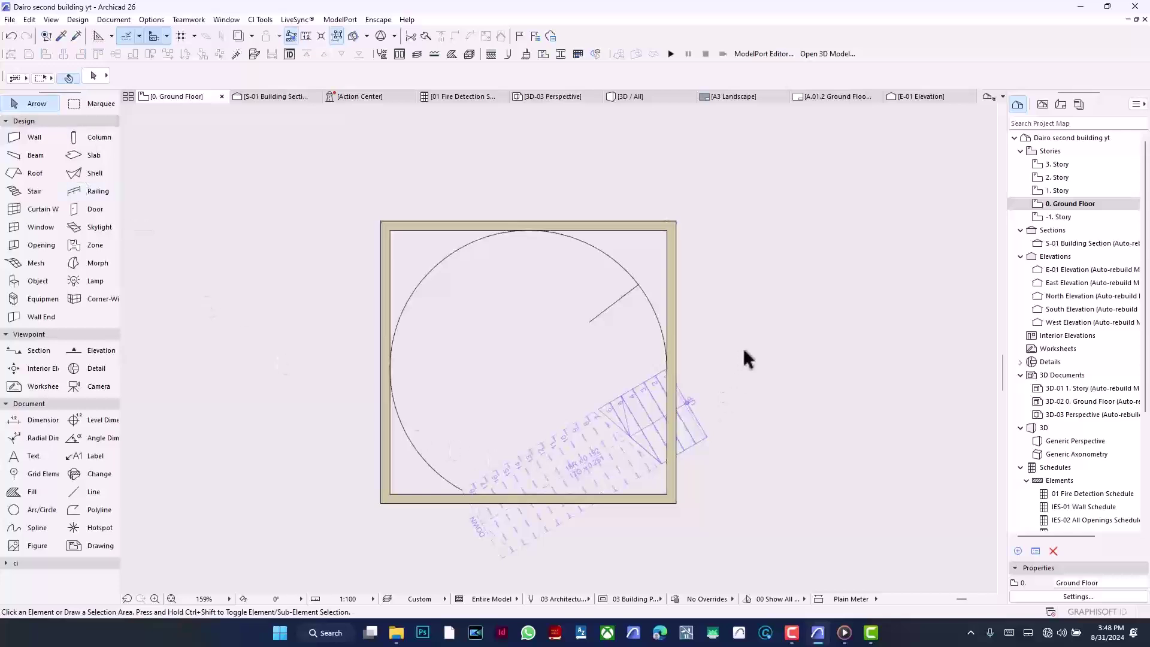
Select the straight stair and zoom in on its inner edge by the right wall
{"action": "left_click", "coordinate": [634, 427]}
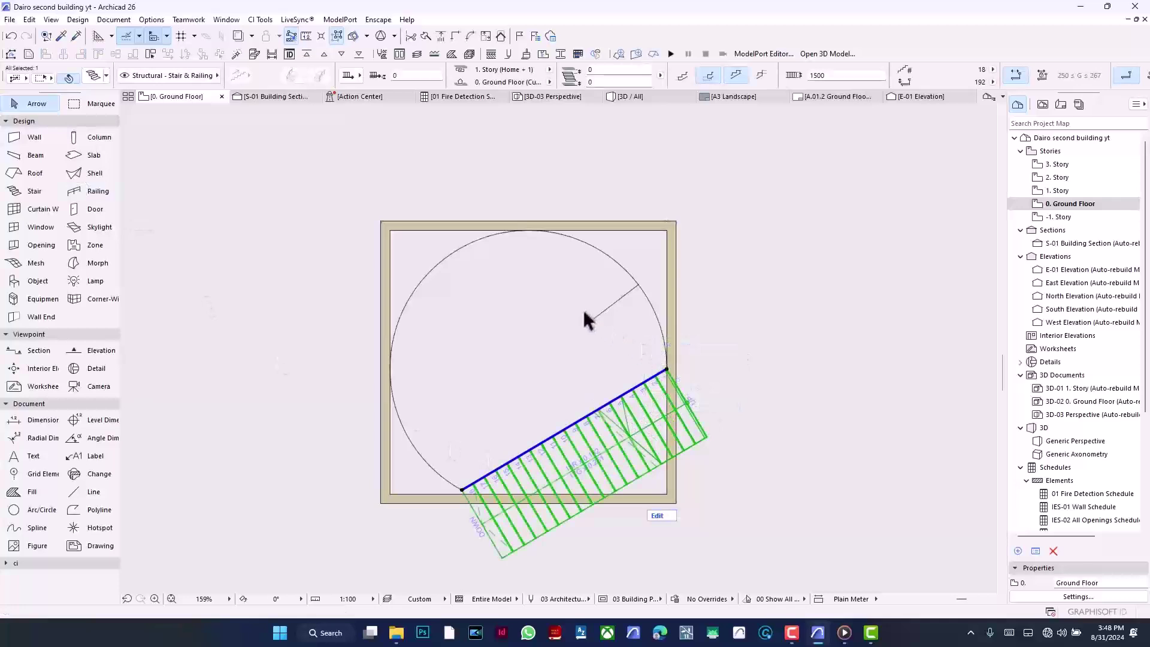
{"action": "scroll", "coordinate": [587, 313], "scroll_direction": "up", "scroll_amount": 2}
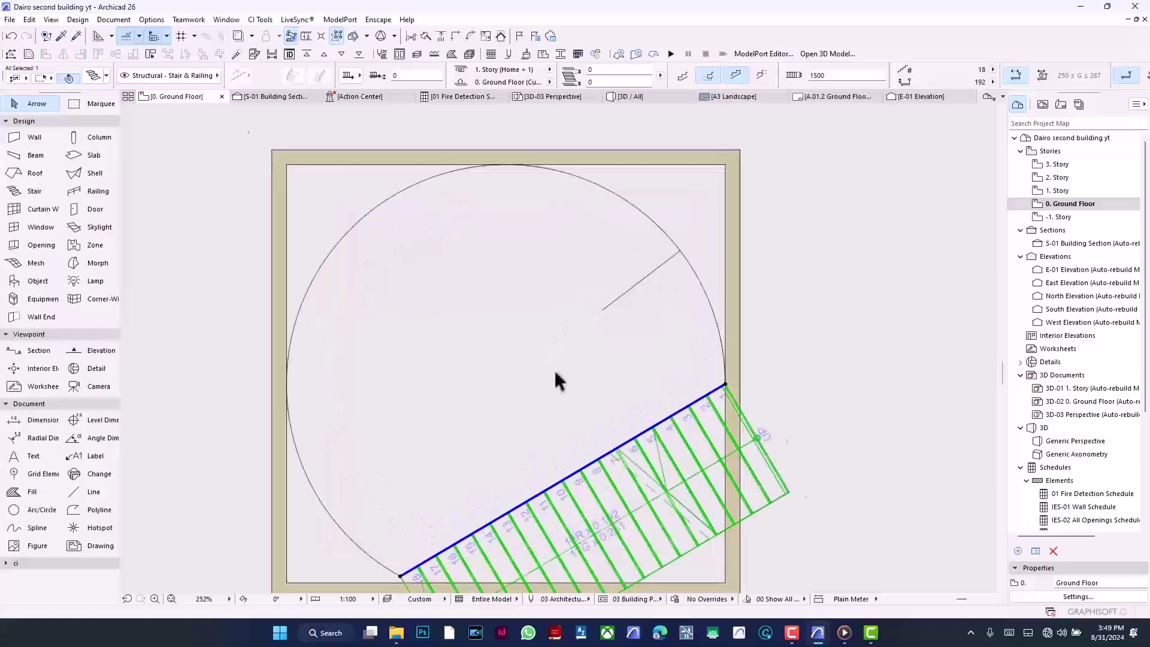
{"action": "scroll", "coordinate": [556, 375], "scroll_direction": "up", "scroll_amount": 2}
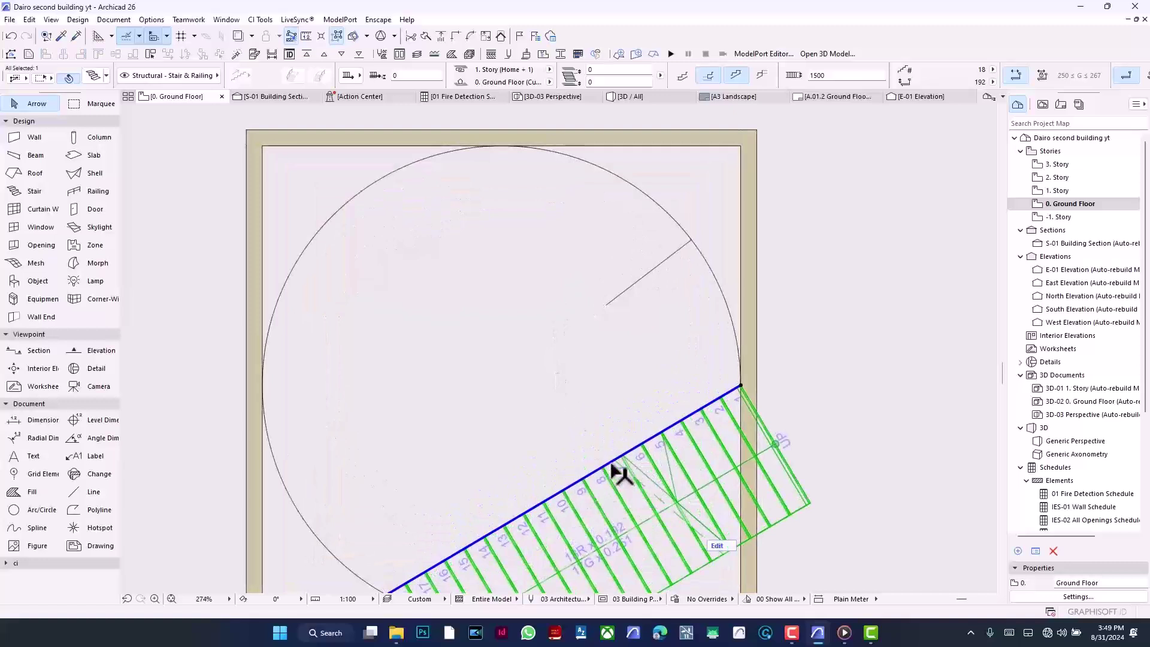
{"action": "scroll", "coordinate": [593, 482], "scroll_direction": "up", "scroll_amount": 6}
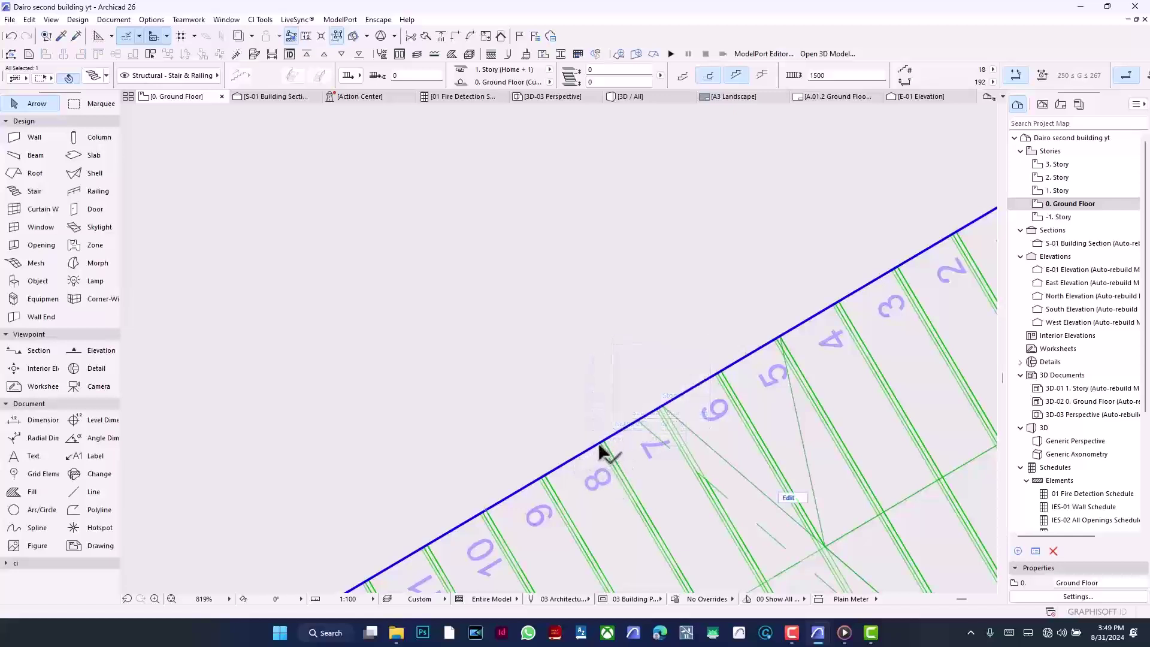
{"action": "scroll", "coordinate": [560, 452], "scroll_direction": "down", "scroll_amount": 4}
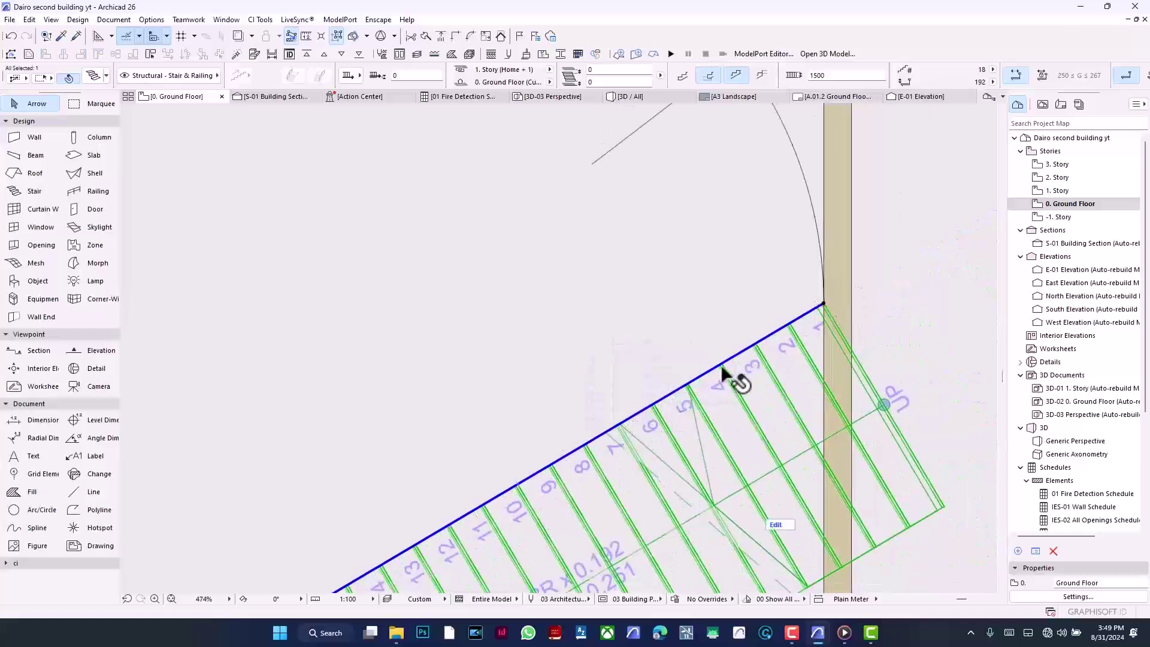
Trial-curve the stair's inner edge so it follows the guide arc
{"action": "left_click", "coordinate": [636, 411]}
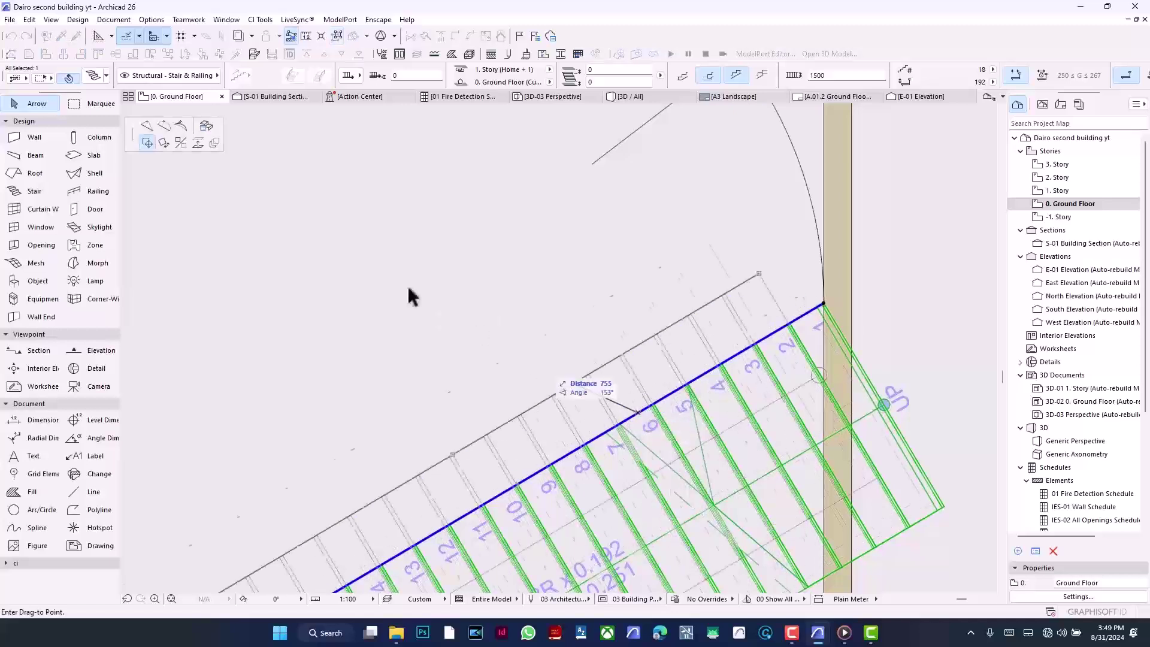
{"action": "left_click", "coordinate": [163, 127]}
{"action": "scroll", "coordinate": [544, 385], "scroll_direction": "down", "scroll_amount": 4}
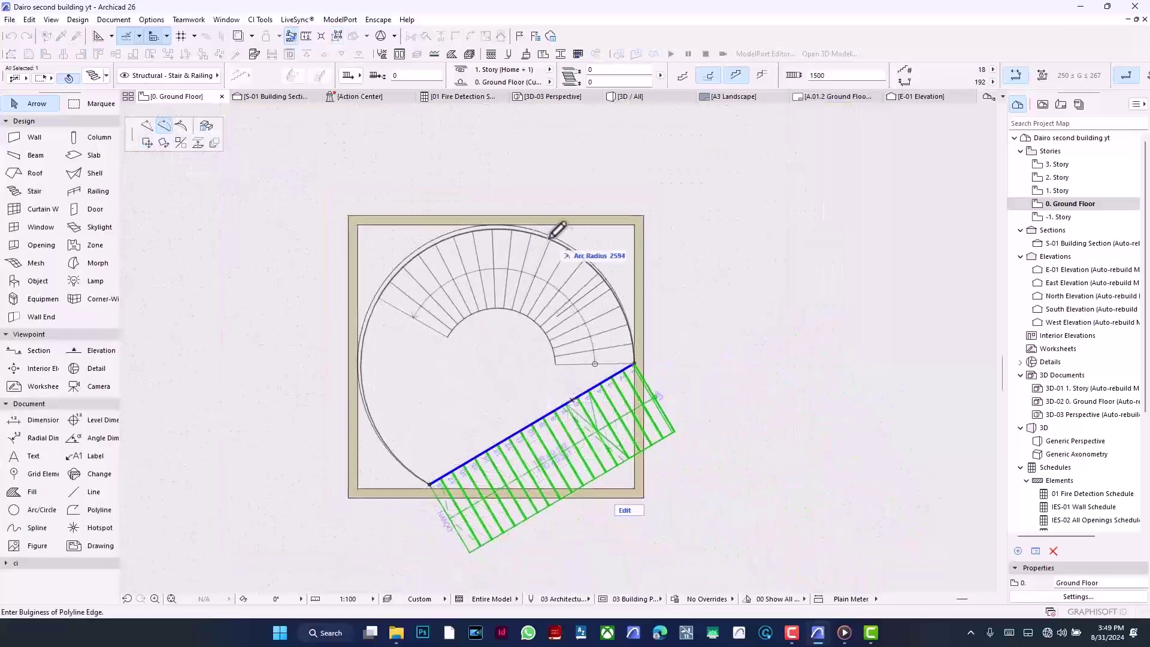
{"action": "left_click", "coordinate": [556, 226]}
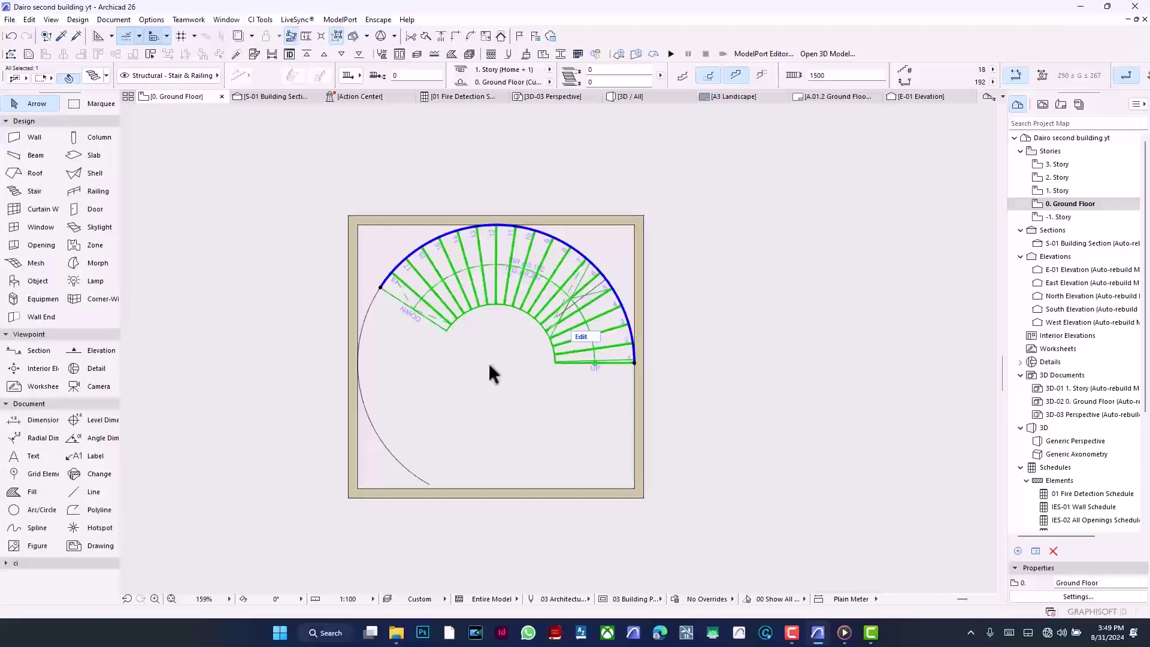
Undo the curve and reselect the straight stair
{"action": "key", "text": "ctrl+z"}
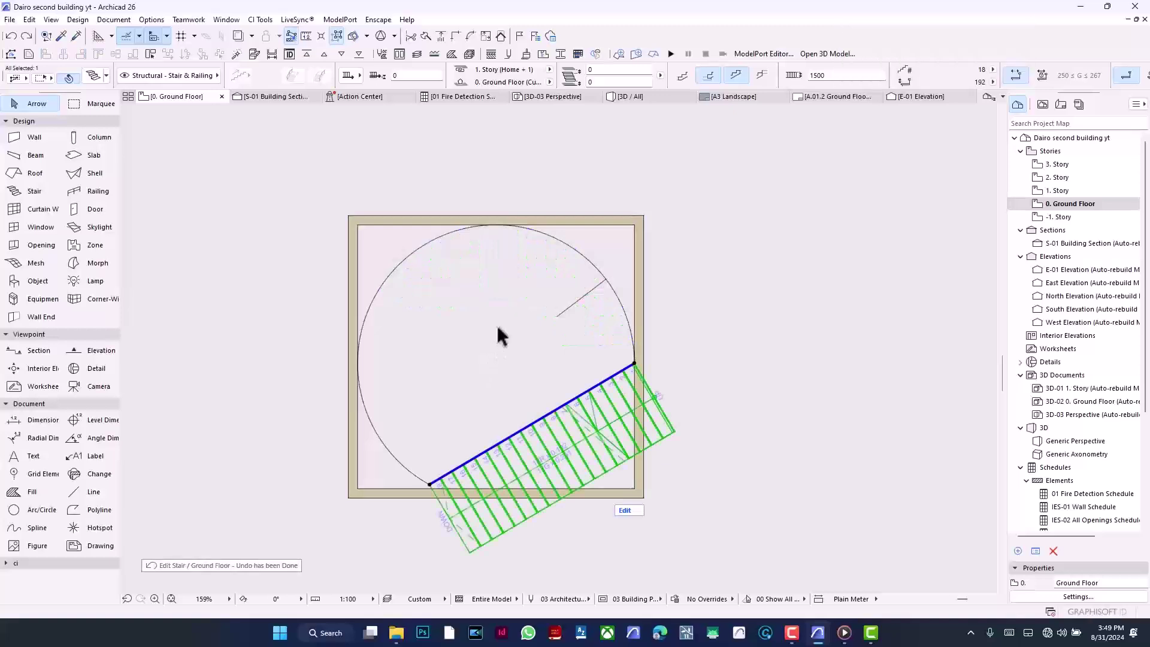
{"action": "left_click", "coordinate": [495, 329]}
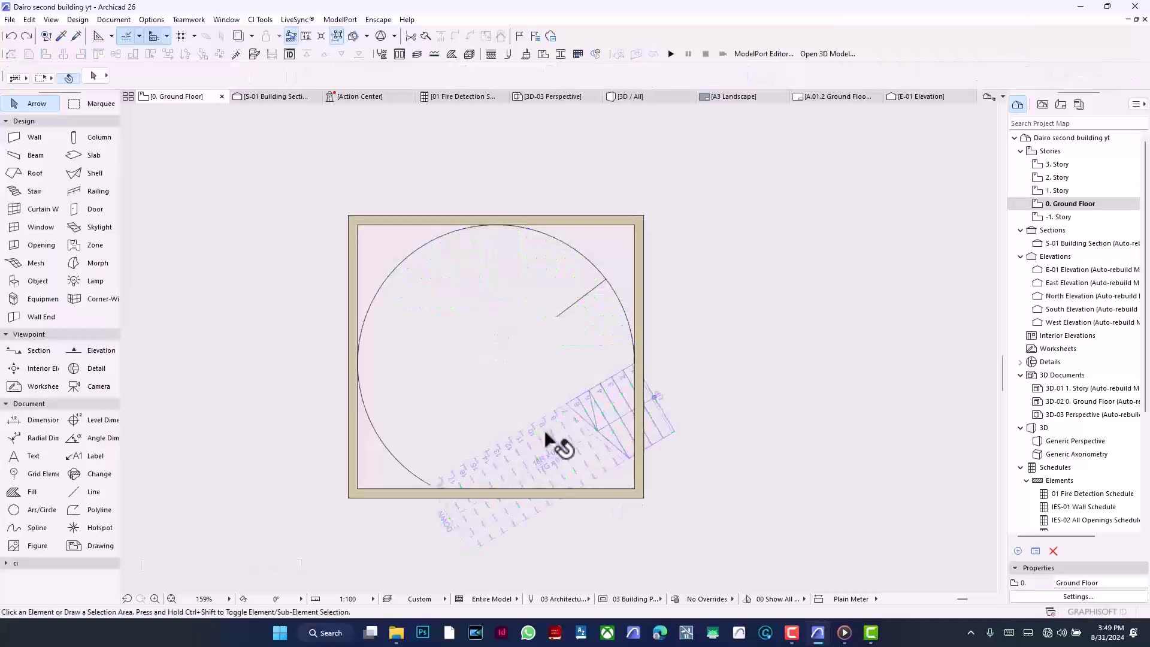
{"action": "left_click", "coordinate": [560, 442]}
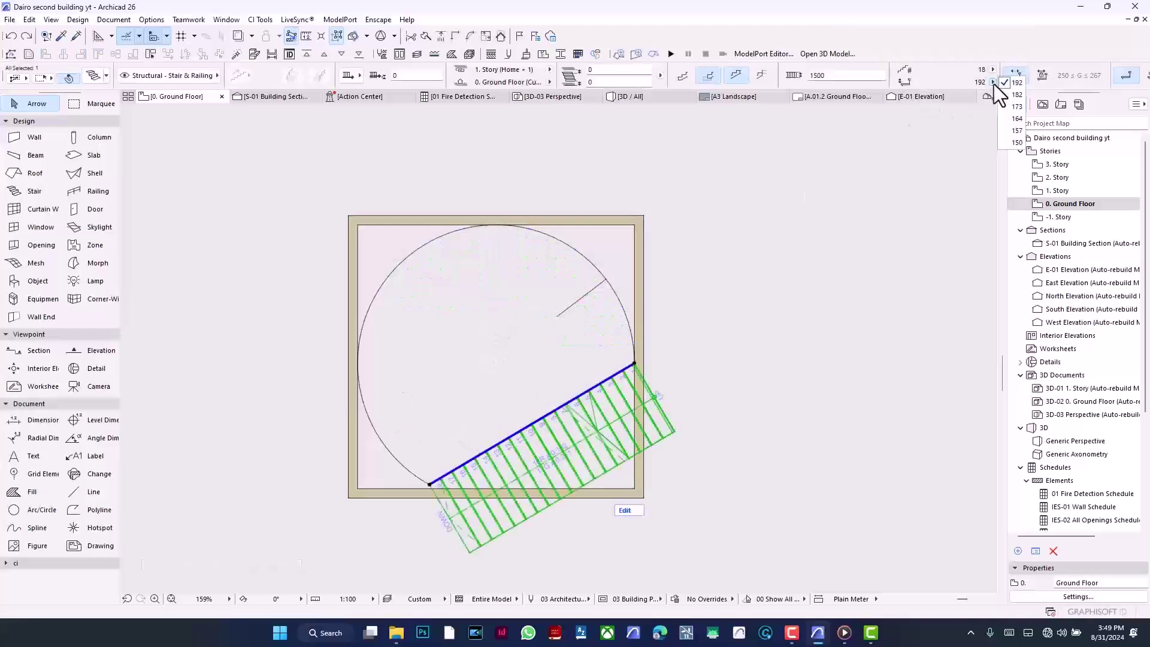
Set the stair's riser height to 150 and its tread going to 350
{"action": "left_click", "coordinate": [1013, 144]}
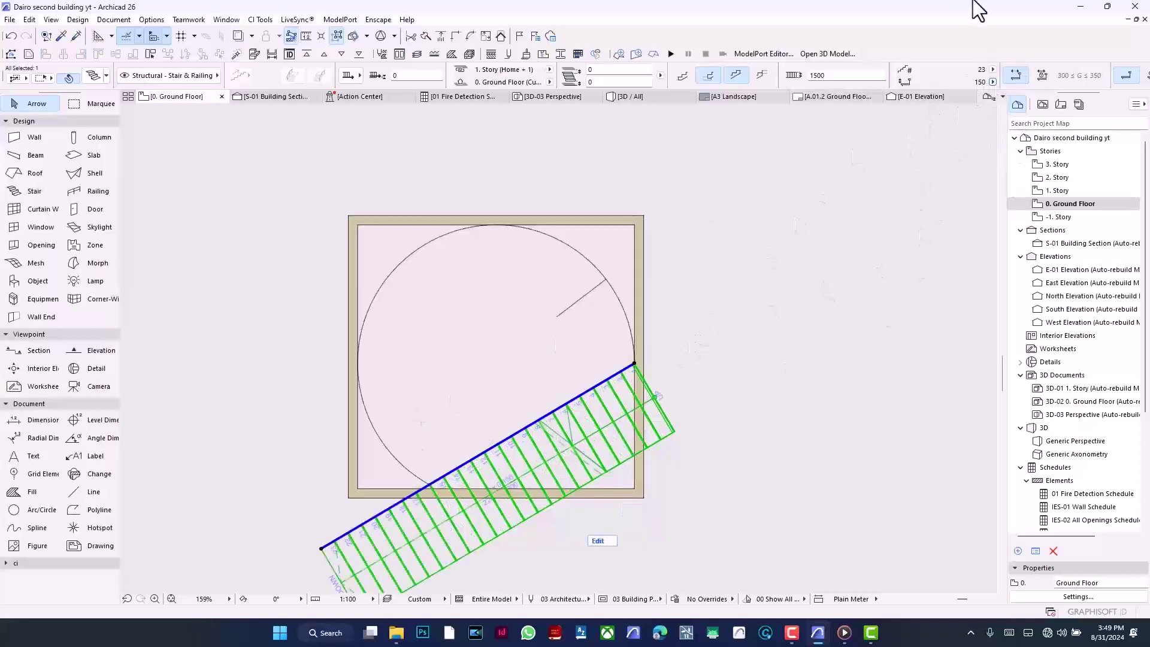
{"action": "left_click", "coordinate": [979, 85]}
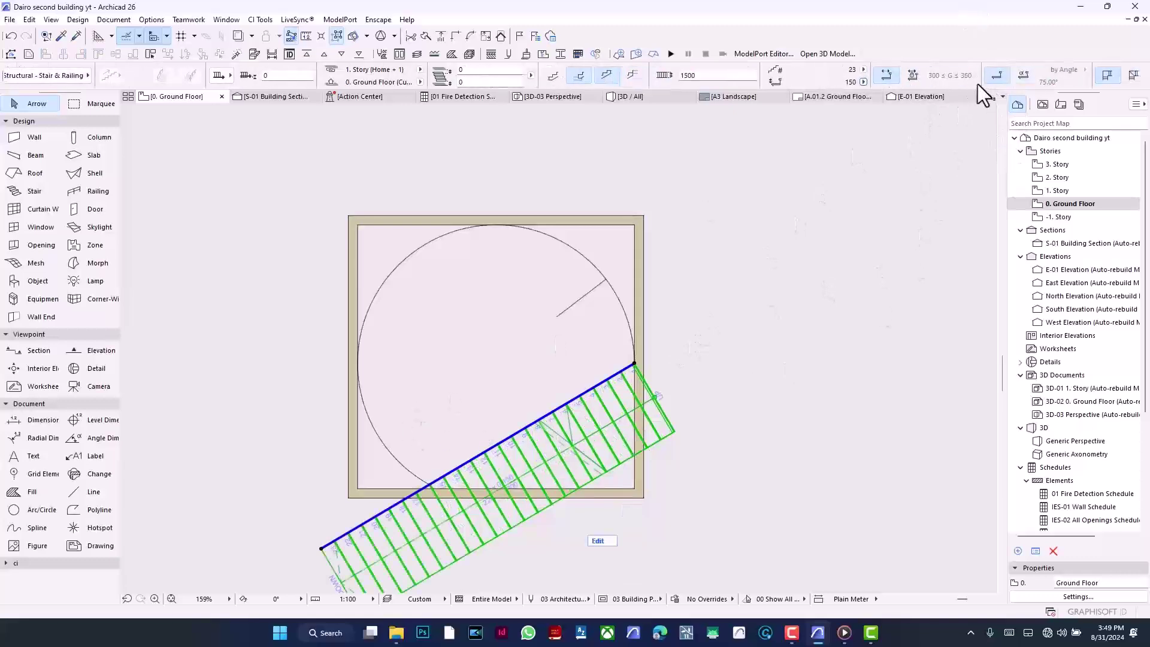
{"action": "left_click", "coordinate": [915, 79]}
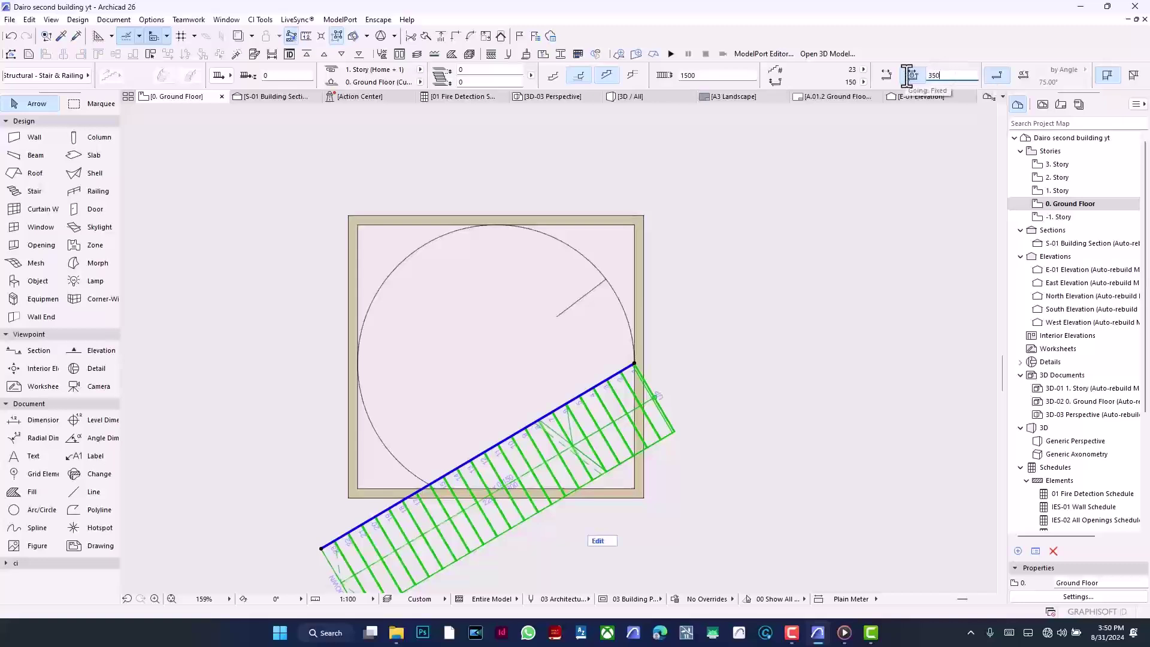
{"action": "key", "text": "Return"}
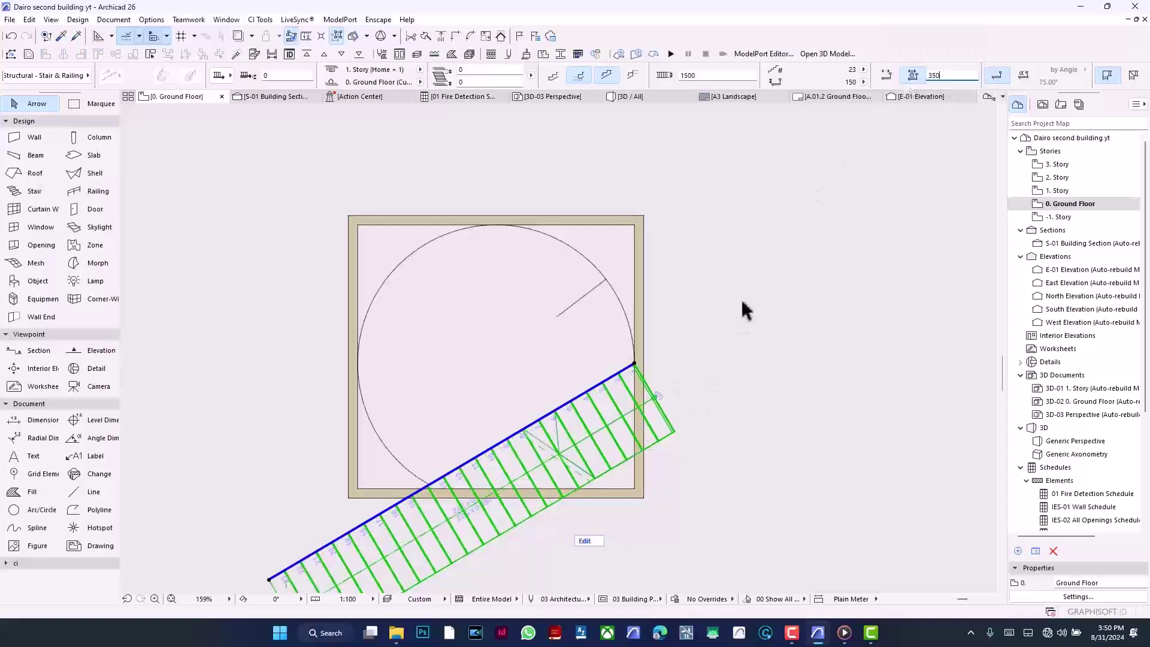
Select the room's walls, lines and guide circle, including the bottom wall
{"action": "scroll", "coordinate": [652, 281], "scroll_direction": "down", "scroll_amount": 3}
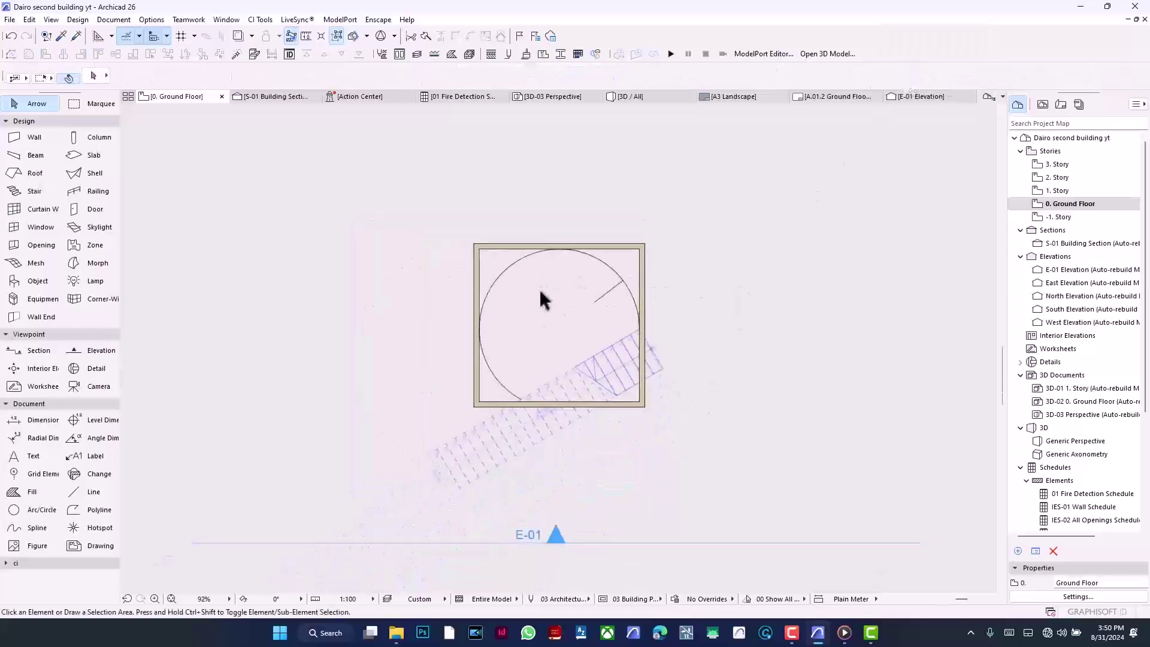
{"action": "left_click", "coordinate": [453, 234]}
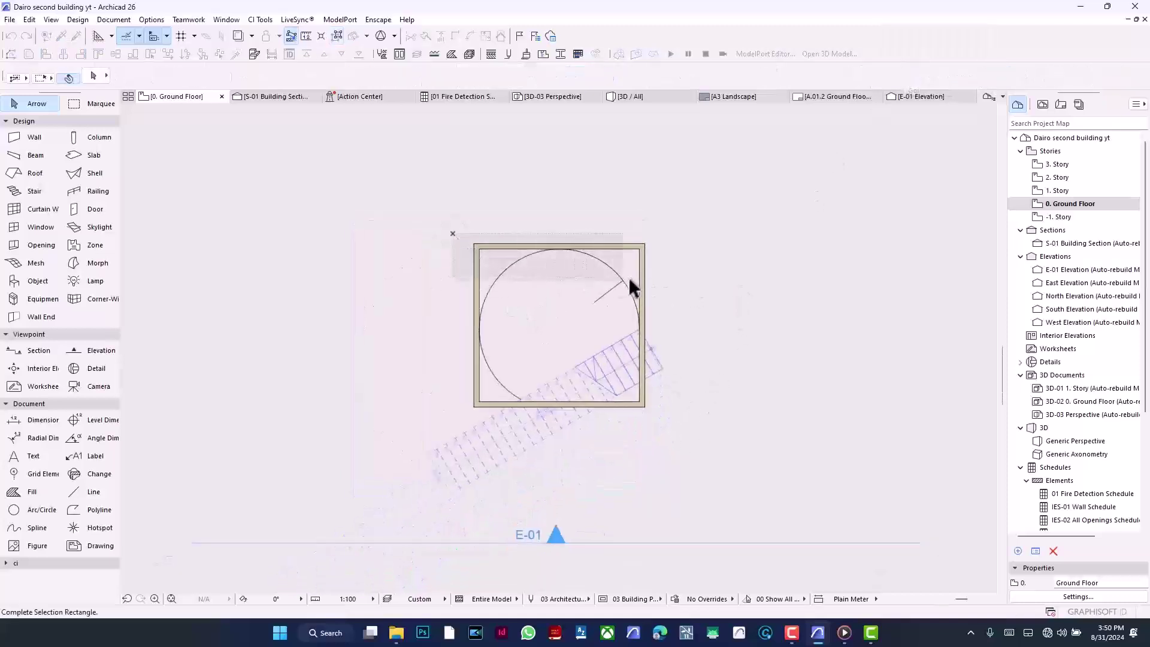
{"action": "left_click", "coordinate": [664, 284]}
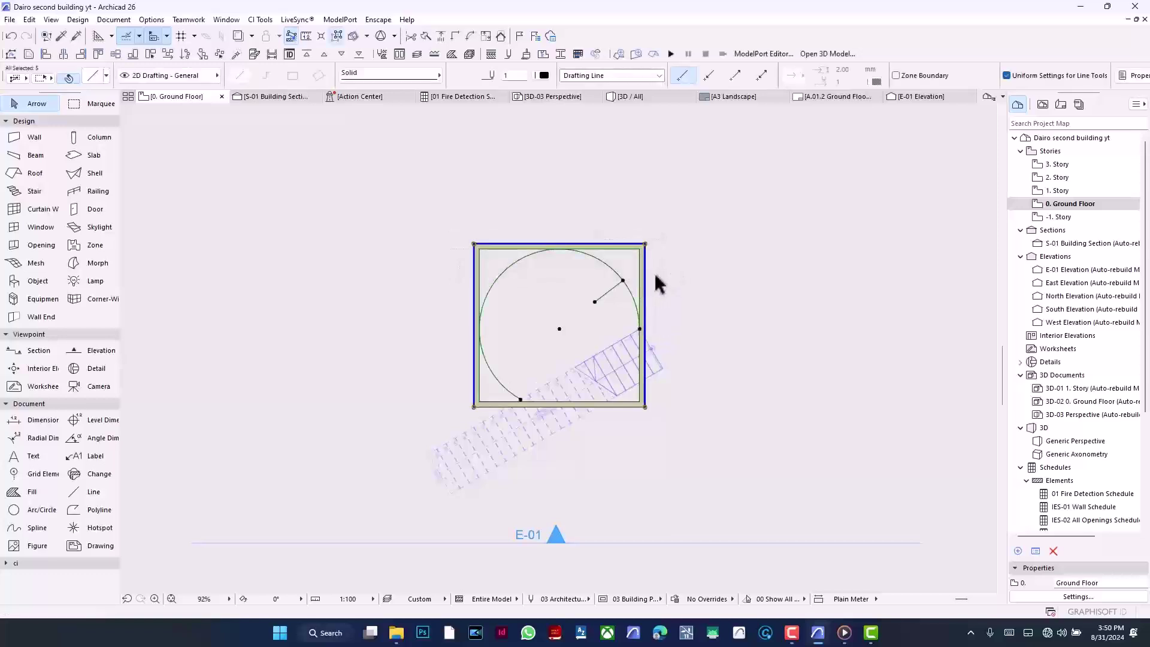
{"action": "key", "text": "ctrl+k"}
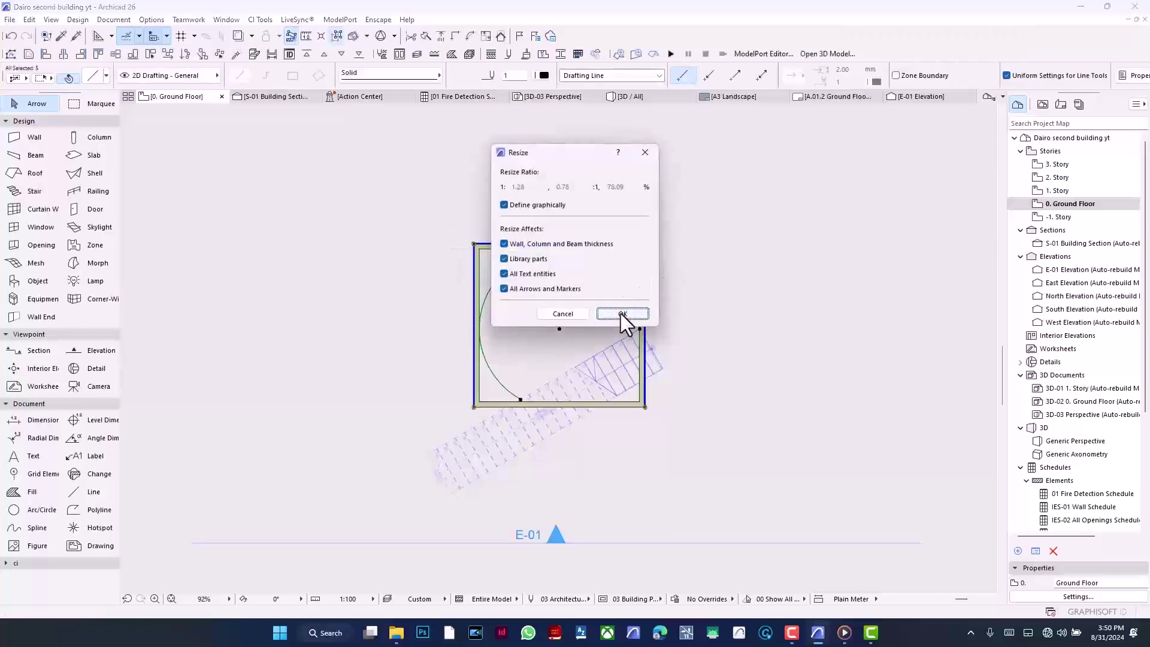
{"action": "key", "text": "Escape"}
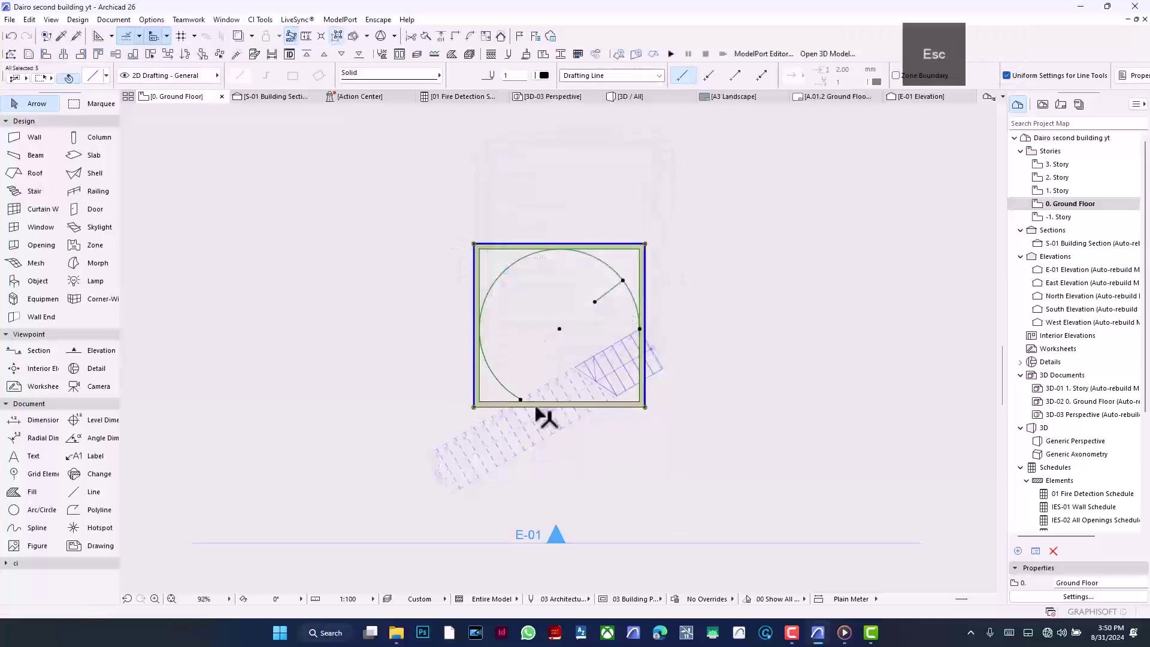
{"action": "left_click", "coordinate": [503, 407], "text": "shift"}
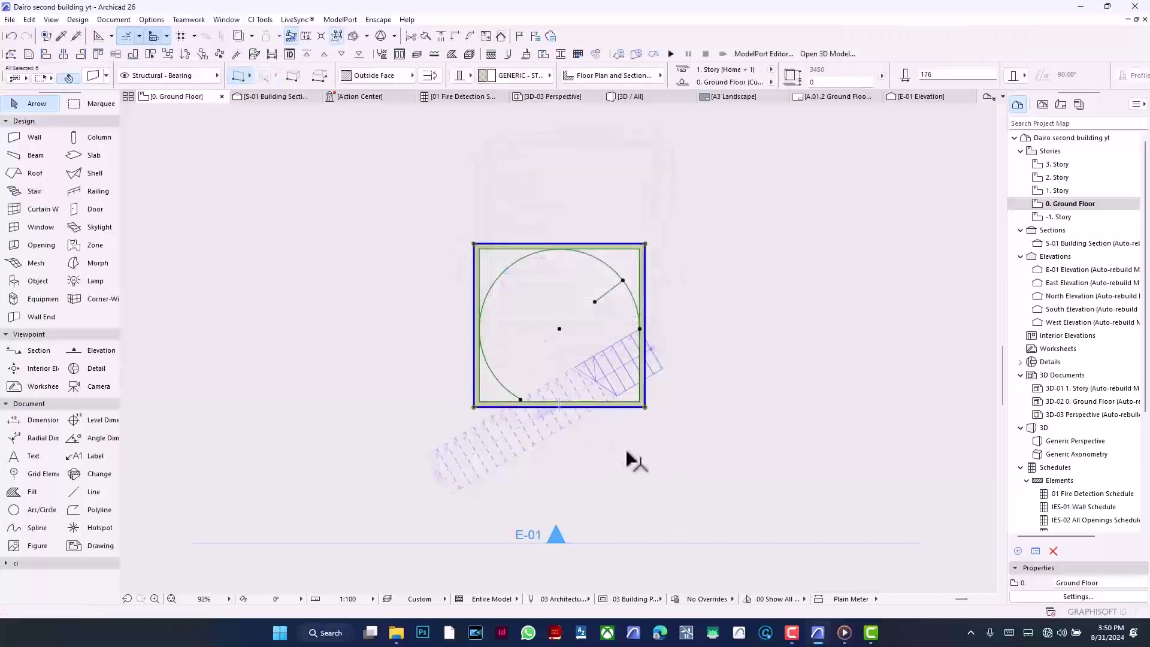
Resize the selection graphically, enlarging it about the room's bottom-right corner
{"action": "key", "text": "ctrl+k"}
{"action": "key", "text": "Return"}
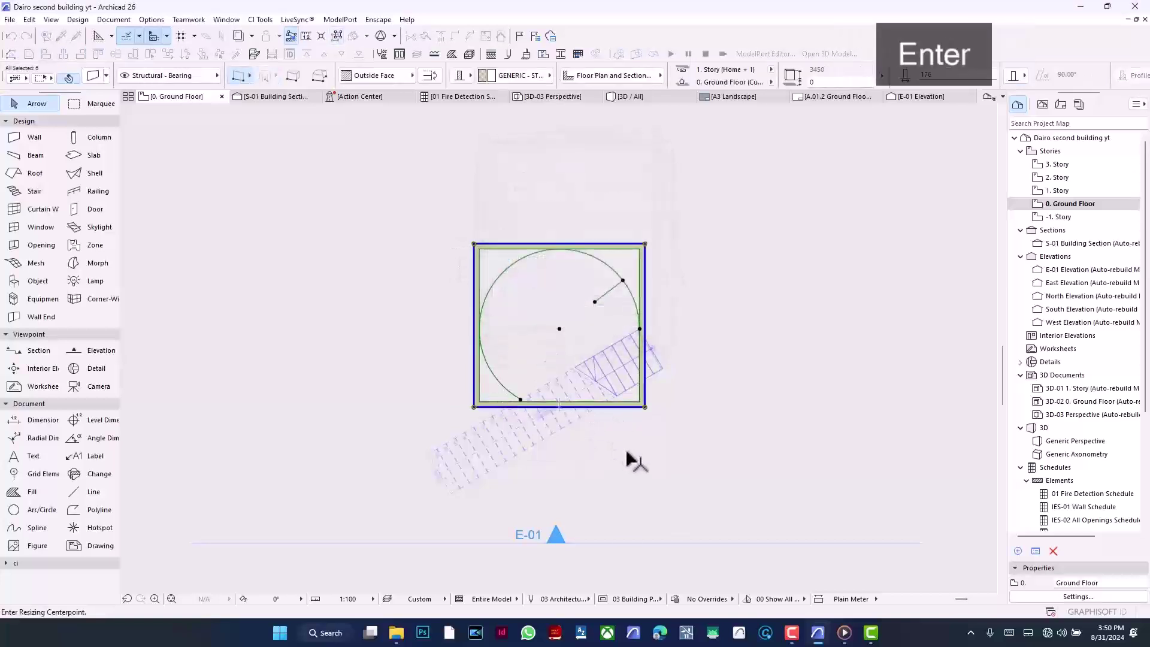
{"action": "left_click", "coordinate": [646, 407]}
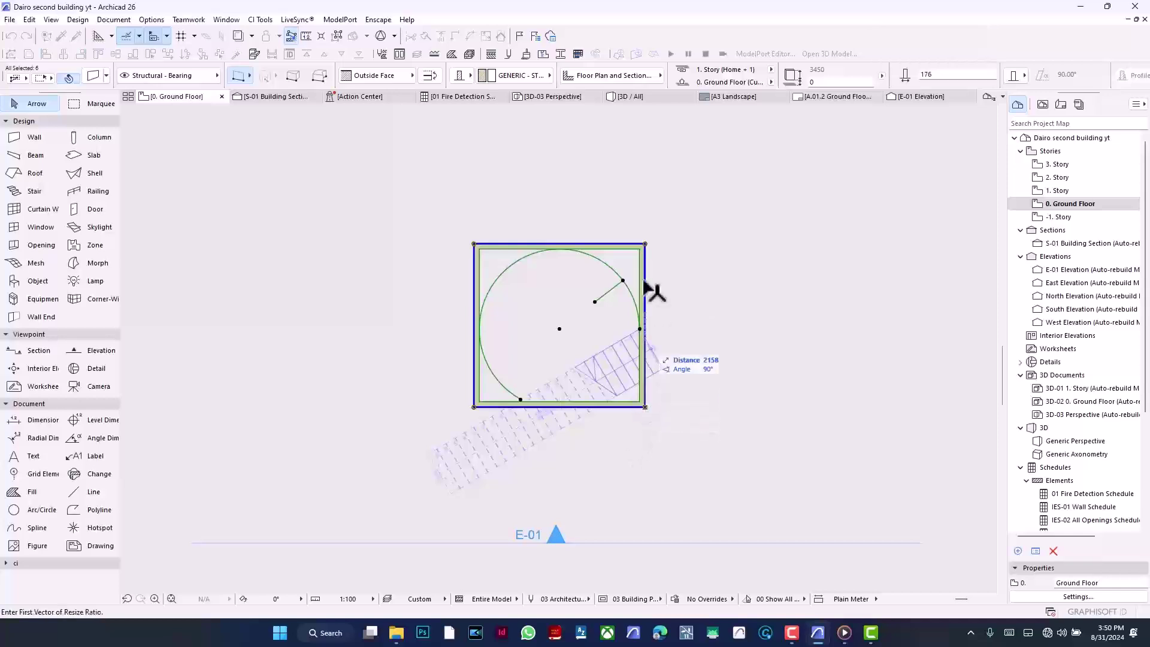
{"action": "left_click", "coordinate": [645, 244]}
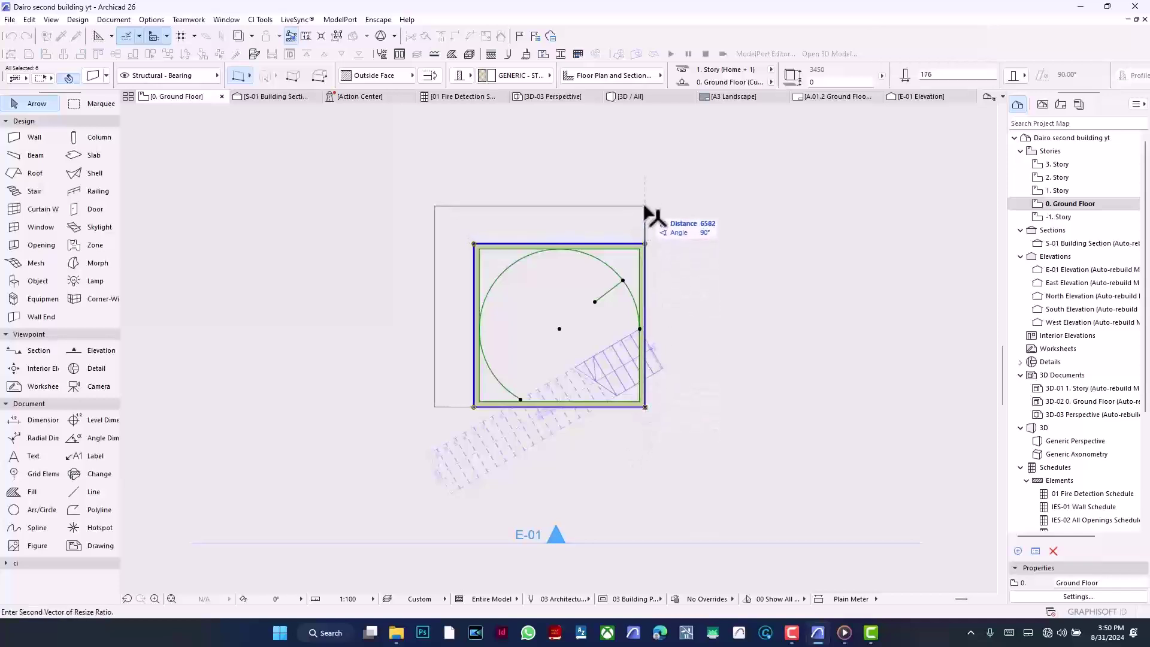
{"action": "left_click", "coordinate": [647, 219]}
{"action": "key", "text": "Escape"}
Move the straight stair's lower end point to a new spot across the enlarged room
{"action": "left_click", "coordinate": [526, 426]}
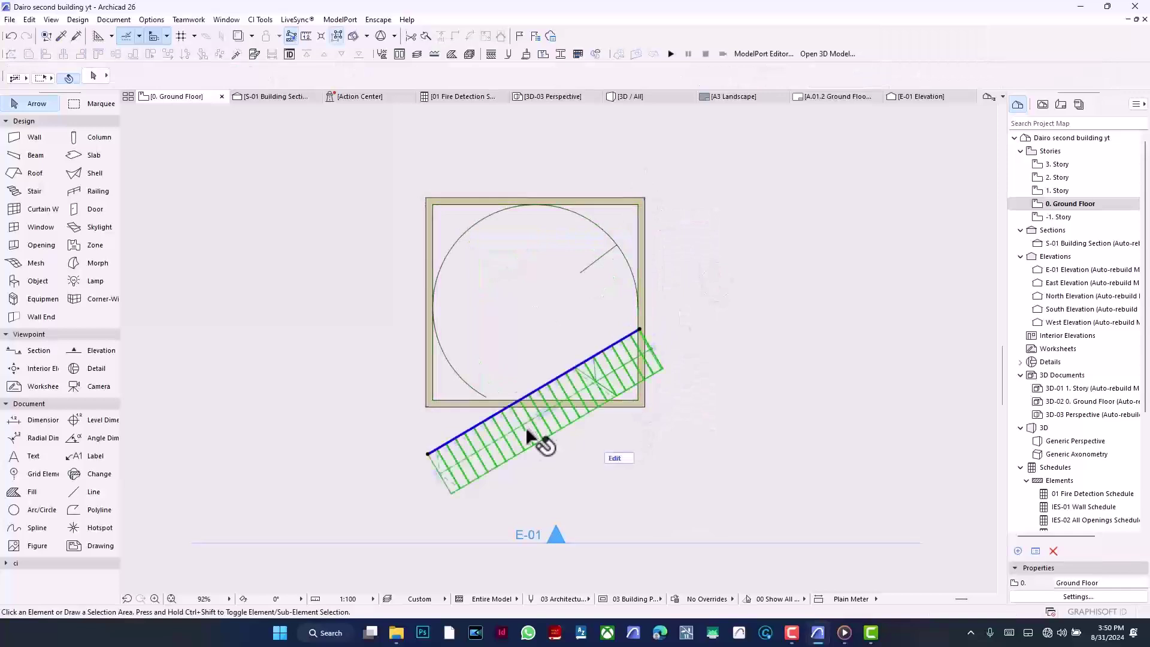
{"action": "left_click", "coordinate": [427, 455]}
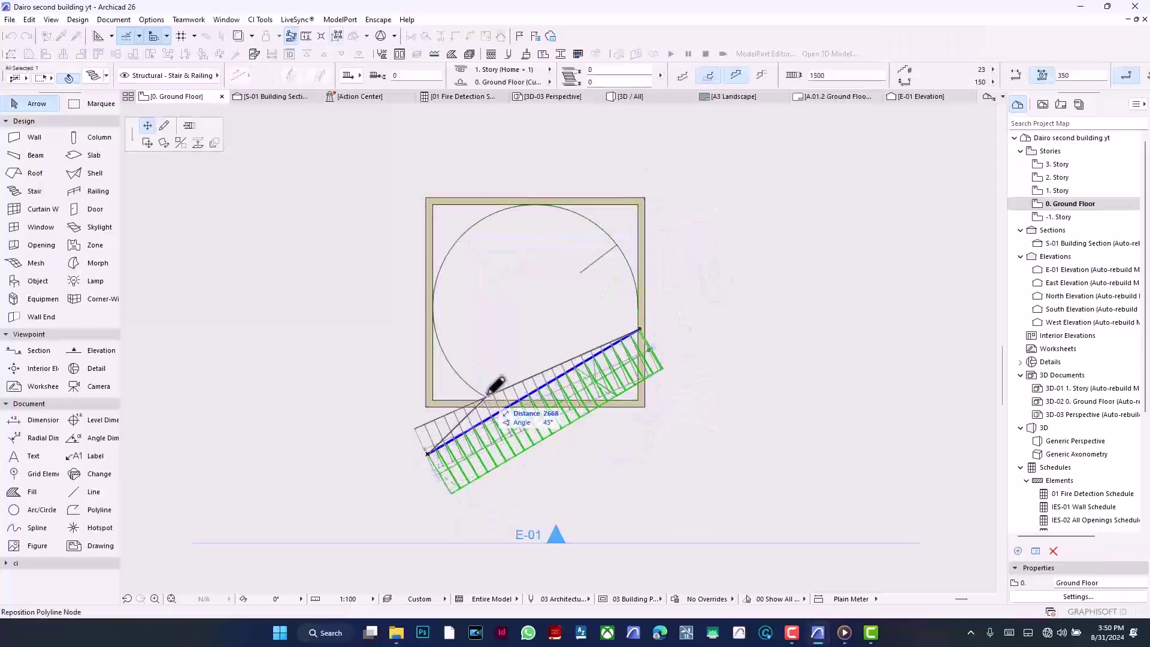
{"action": "left_click", "coordinate": [488, 393]}
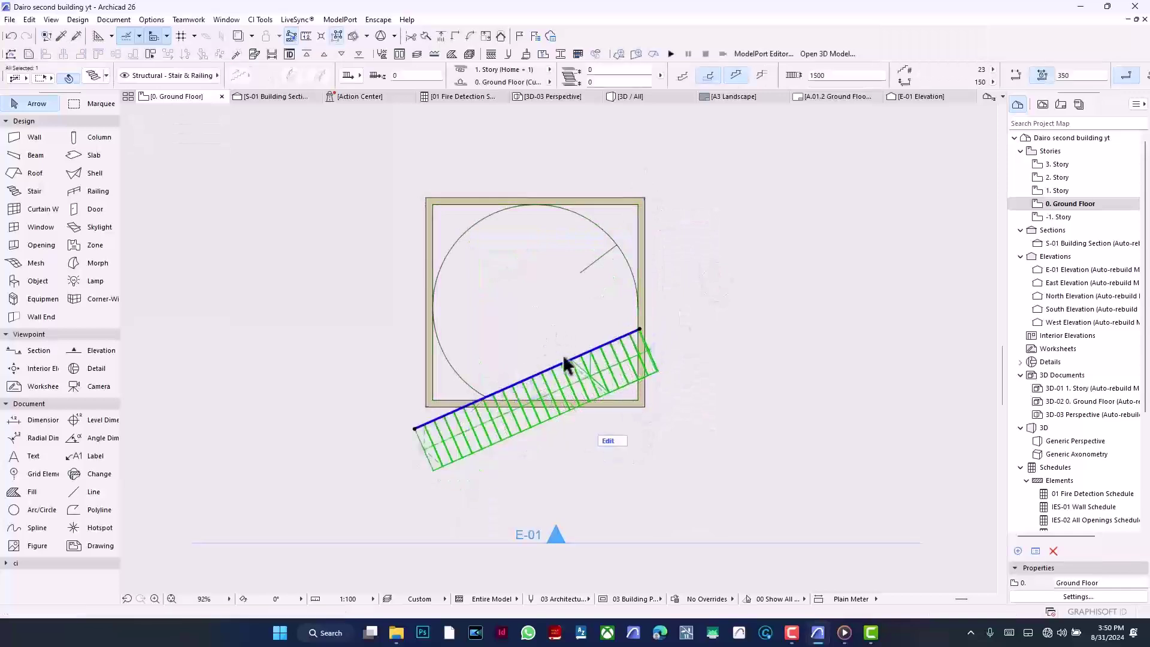
{"action": "scroll", "coordinate": [569, 267], "scroll_direction": "up", "scroll_amount": 4}
{"action": "scroll", "coordinate": [566, 262], "scroll_direction": "down", "scroll_amount": 2}
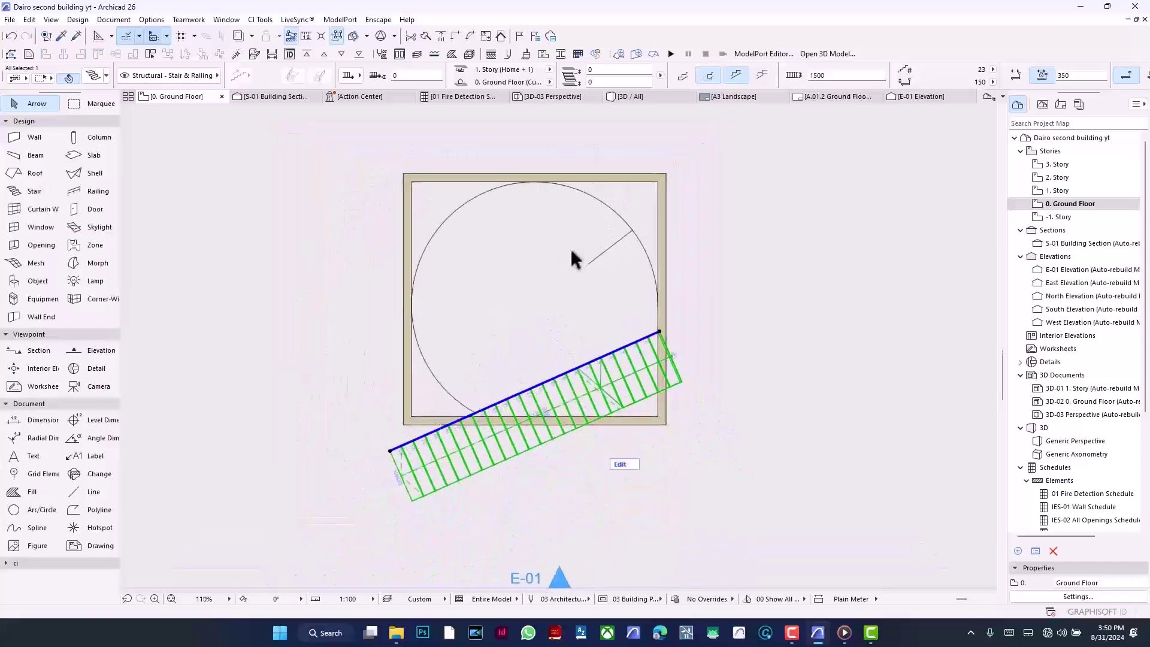
{"action": "scroll", "coordinate": [593, 193], "scroll_direction": "up", "scroll_amount": 2}
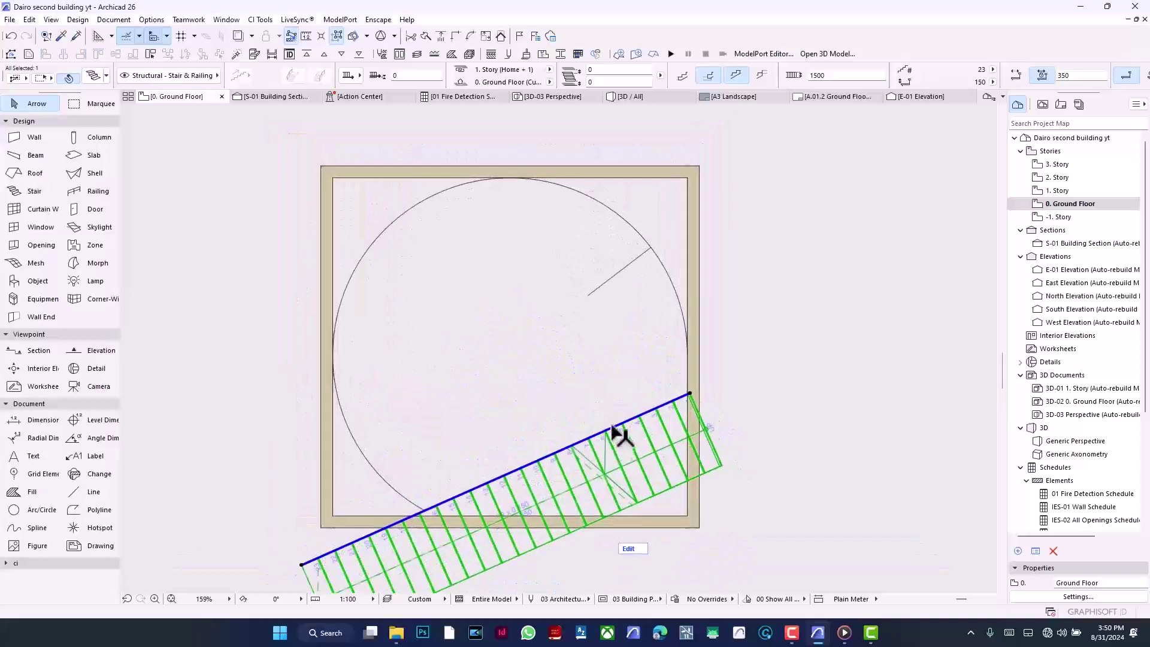
{"action": "left_click", "coordinate": [612, 426]}
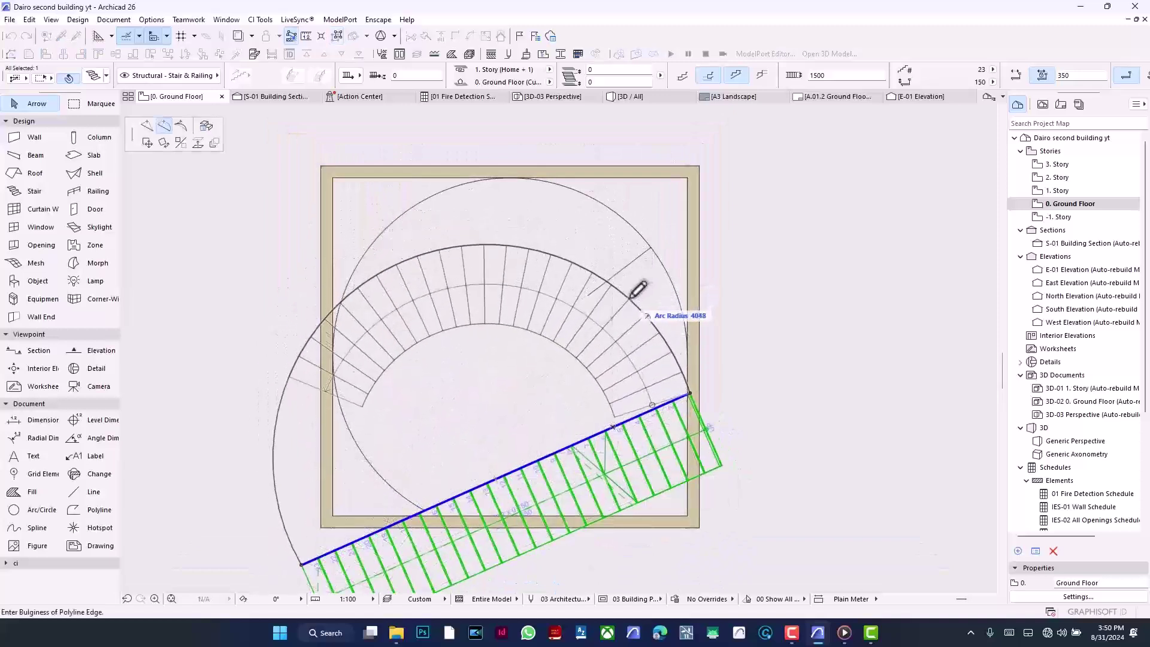
Fix the stair edge as a curve and move its end toward the room's bottom-left
{"action": "left_click", "coordinate": [631, 291]}
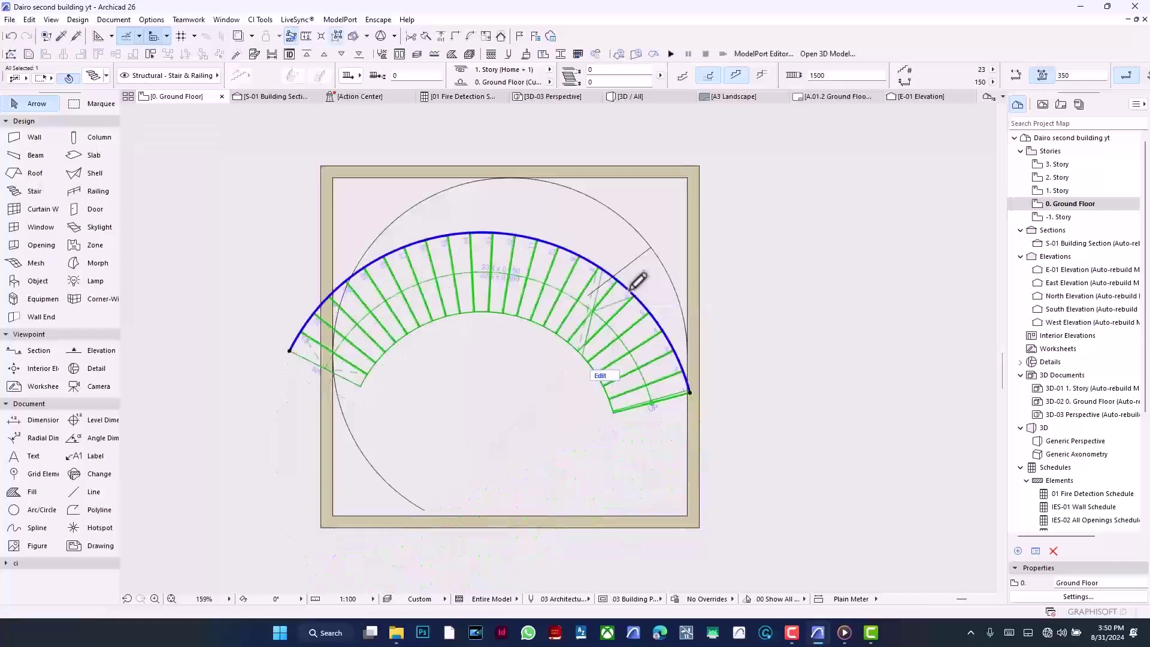
{"action": "left_click", "coordinate": [289, 351]}
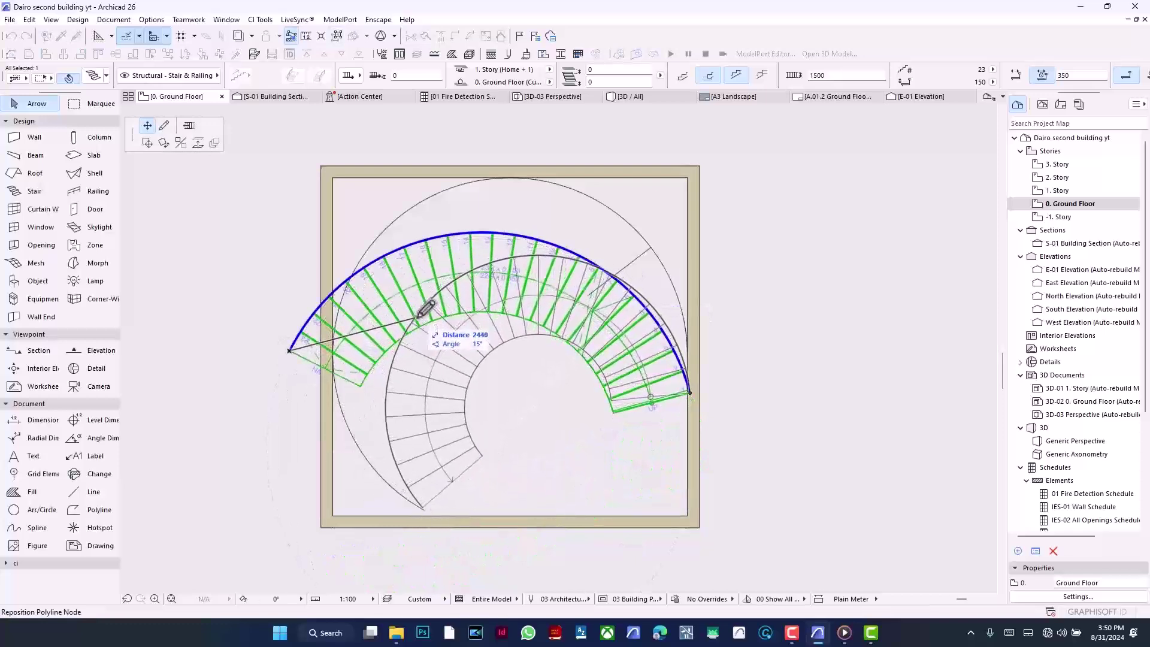
{"action": "left_click", "coordinate": [423, 524]}
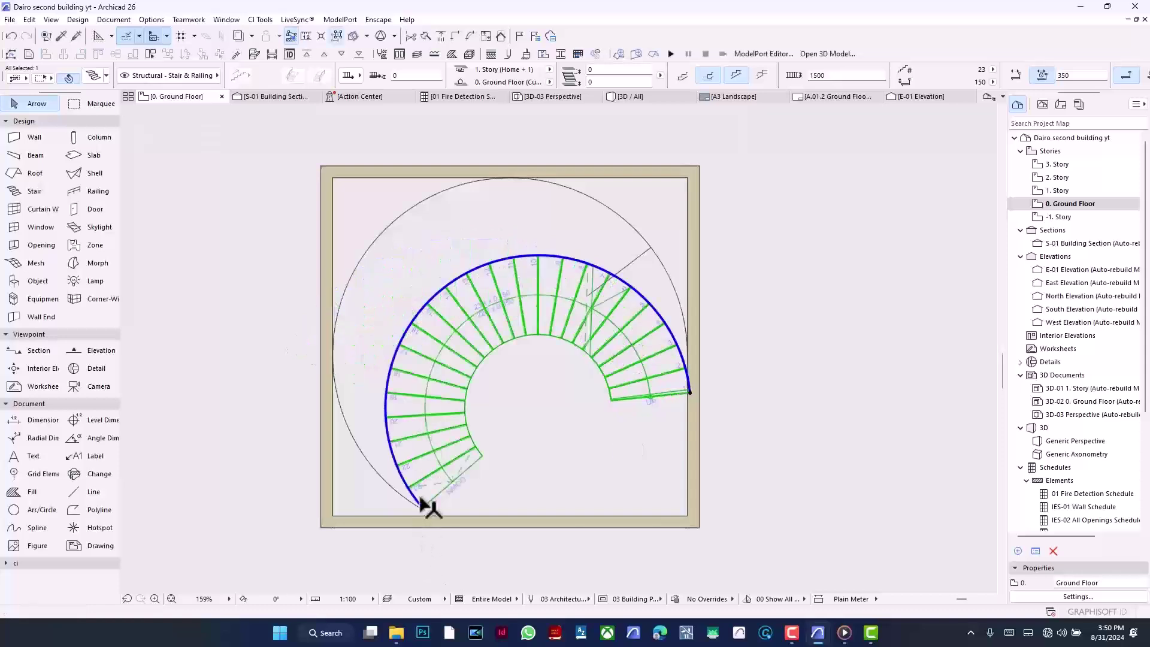
{"action": "scroll", "coordinate": [425, 528], "scroll_direction": "up", "scroll_amount": 5}
{"action": "scroll", "coordinate": [424, 524], "scroll_direction": "up", "scroll_amount": 4}
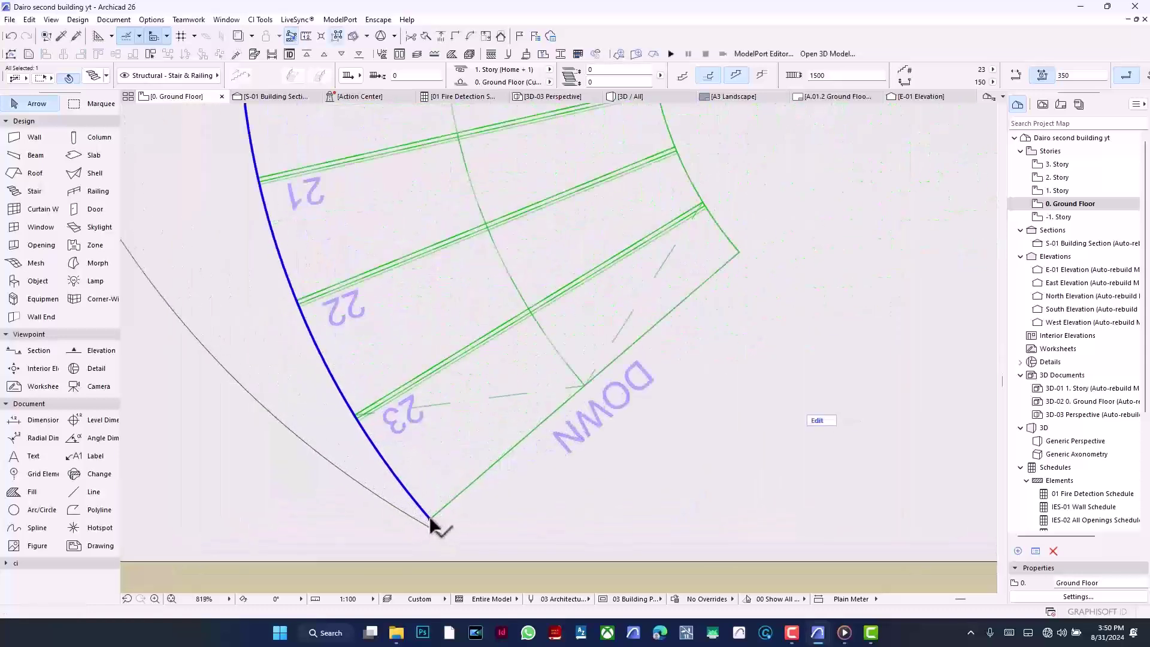
Snap the stair's lower-left end node exactly onto the guide arc's end
{"action": "left_click", "coordinate": [430, 520]}
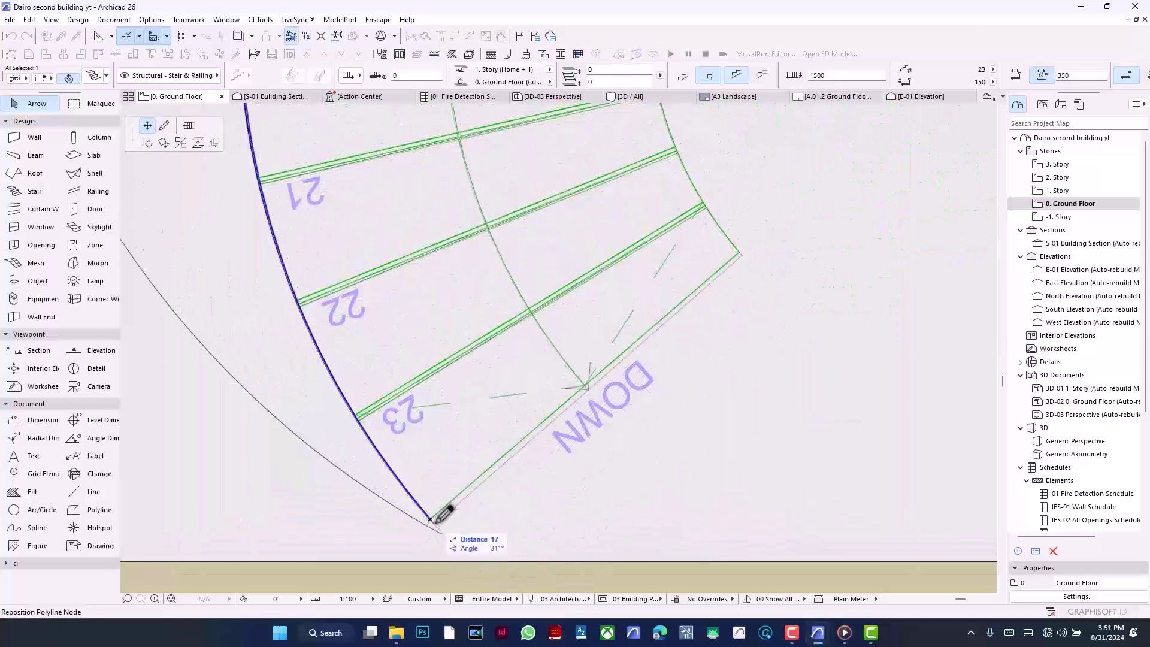
{"action": "left_click", "coordinate": [440, 519]}
{"action": "scroll", "coordinate": [440, 520], "scroll_direction": "up", "scroll_amount": 10}
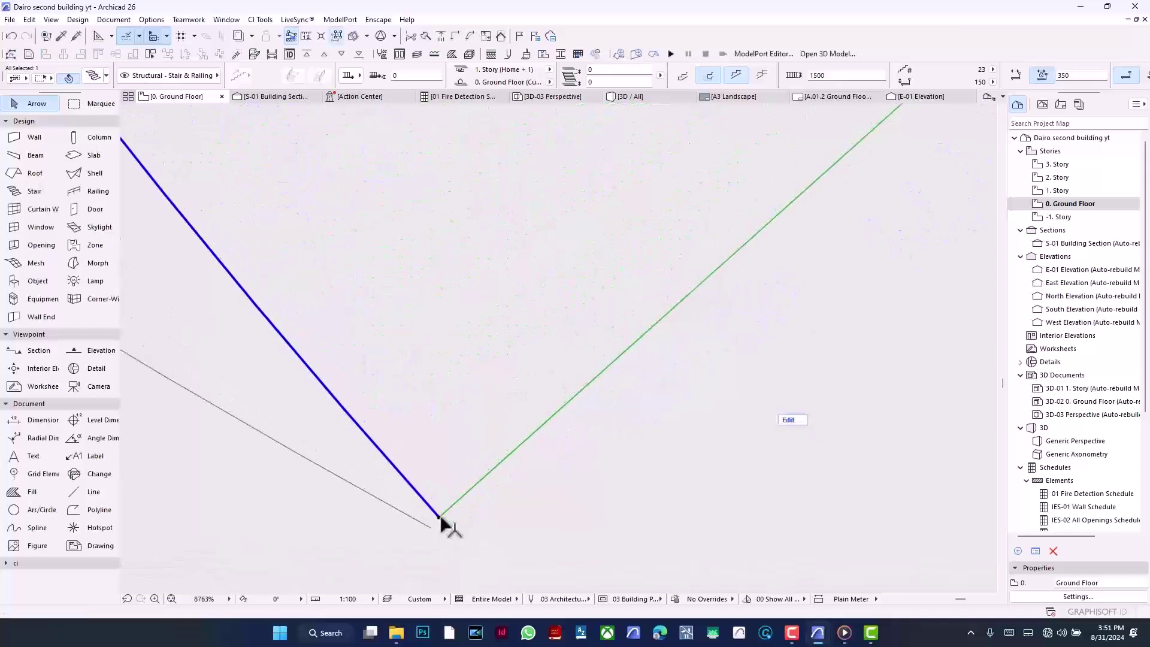
{"action": "left_click", "coordinate": [439, 517]}
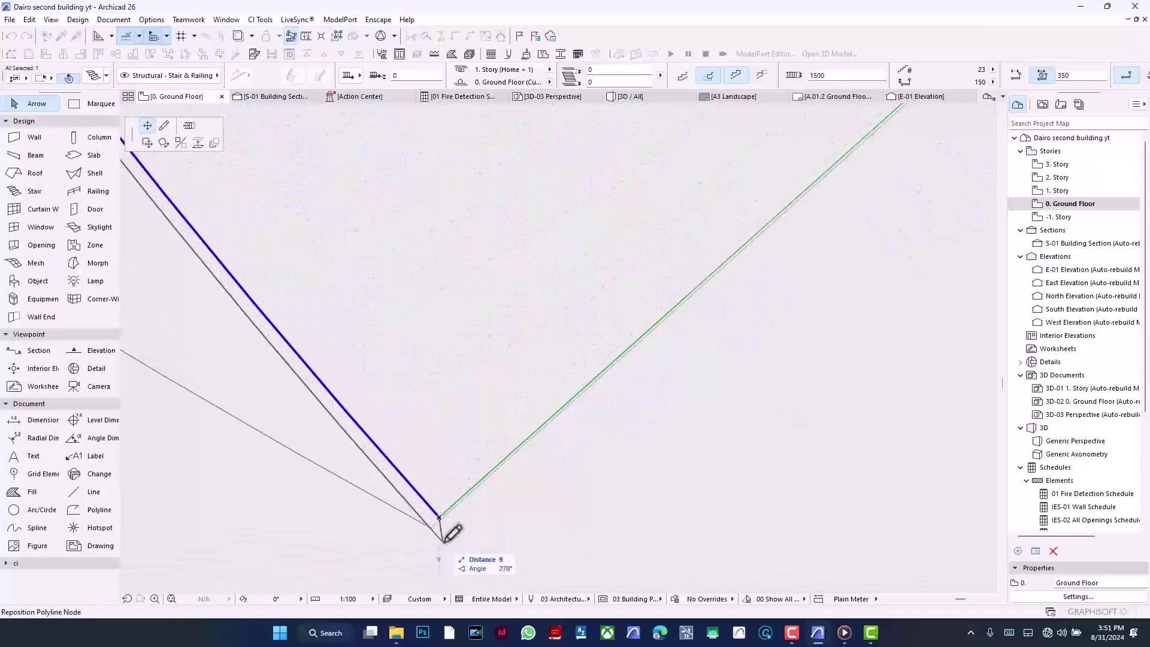
{"action": "left_click", "coordinate": [443, 541]}
{"action": "key", "text": "Escape"}
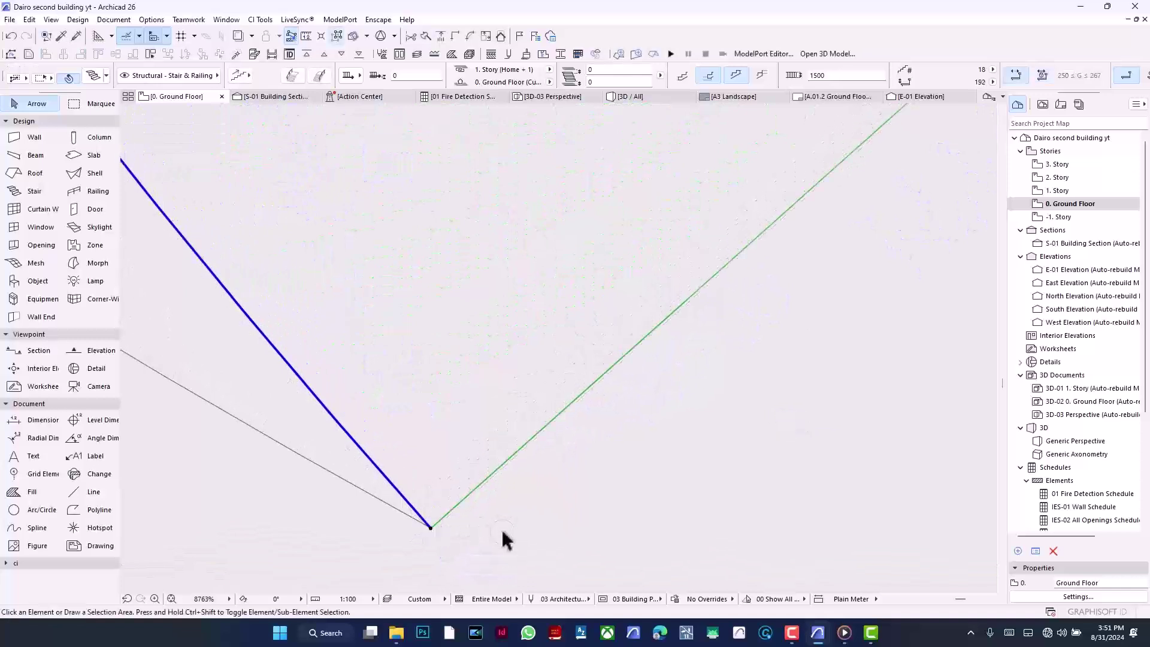
{"action": "scroll", "coordinate": [467, 525], "scroll_direction": "down", "scroll_amount": 10}
{"action": "scroll", "coordinate": [467, 525], "scroll_direction": "down", "scroll_amount": 3}
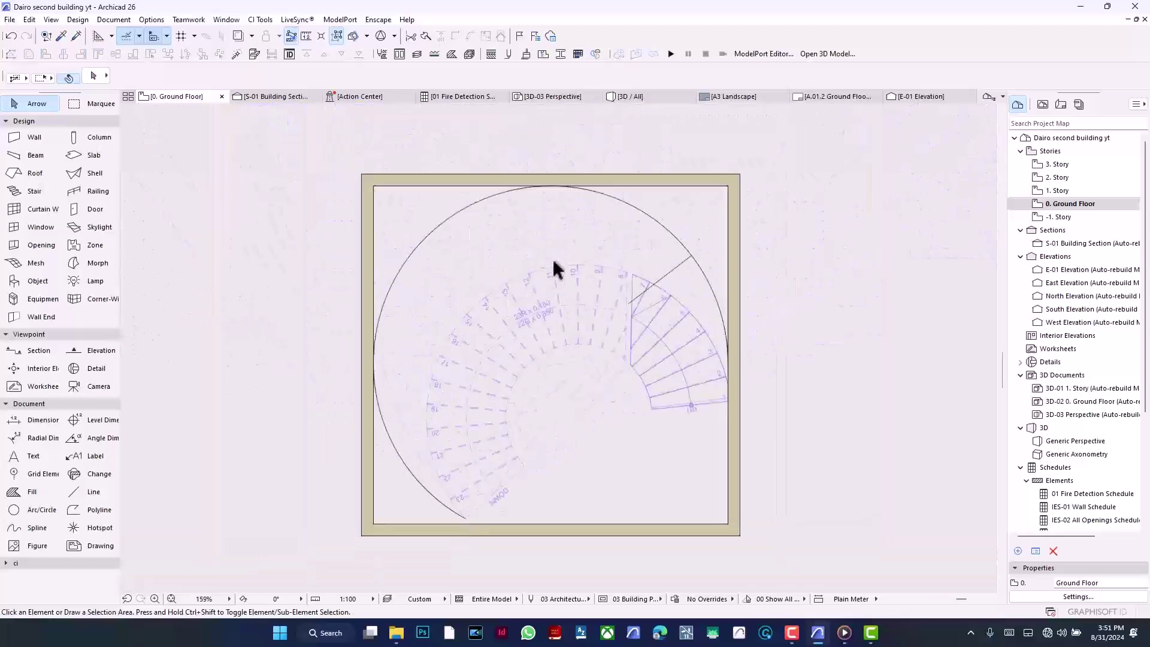
{"action": "left_click", "coordinate": [570, 269]}
{"action": "left_click", "coordinate": [580, 268]}
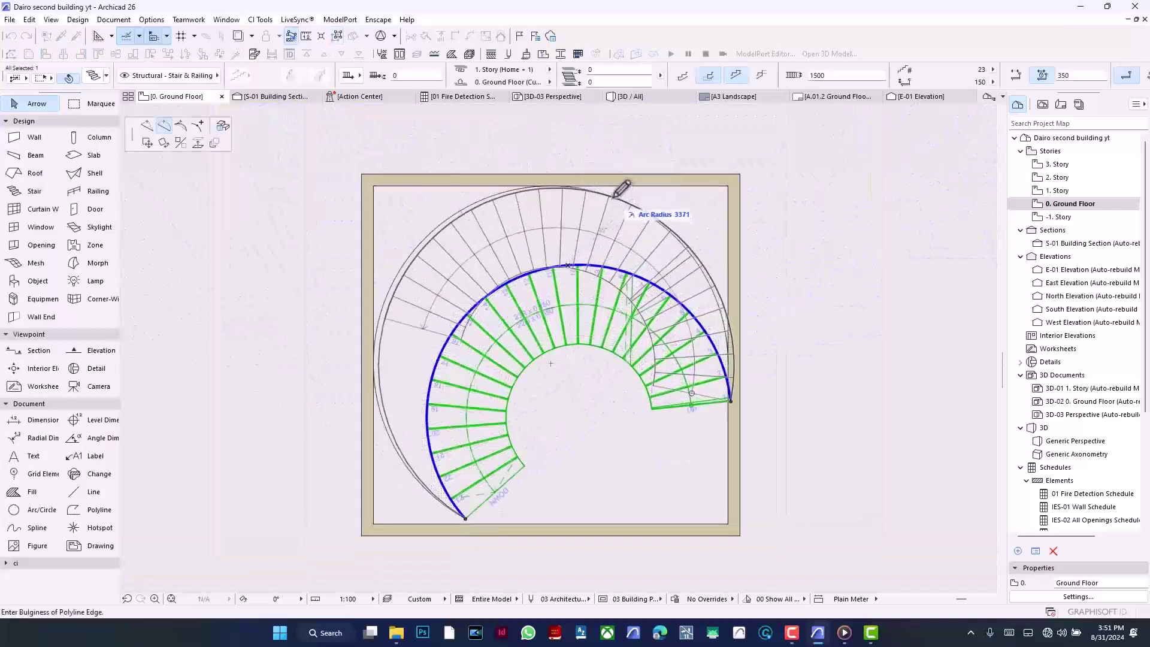
{"action": "left_click", "coordinate": [615, 196]}
{"action": "scroll", "coordinate": [738, 319], "scroll_direction": "up", "scroll_amount": 2}
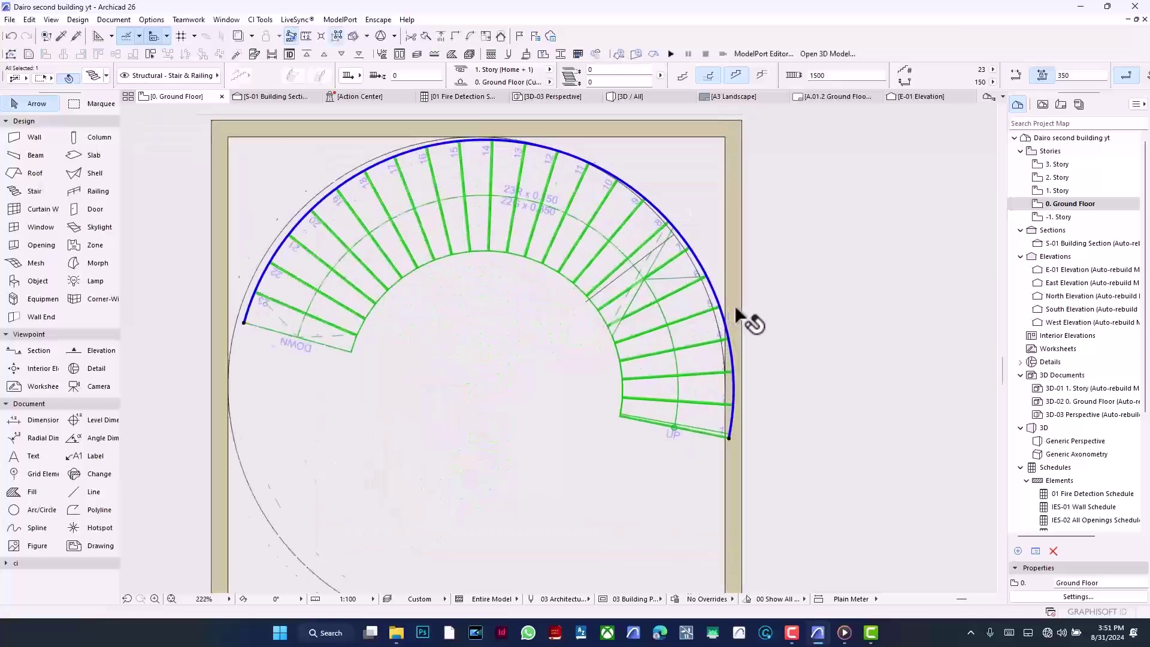
{"action": "scroll", "coordinate": [605, 338], "scroll_direction": "down", "scroll_amount": 1}
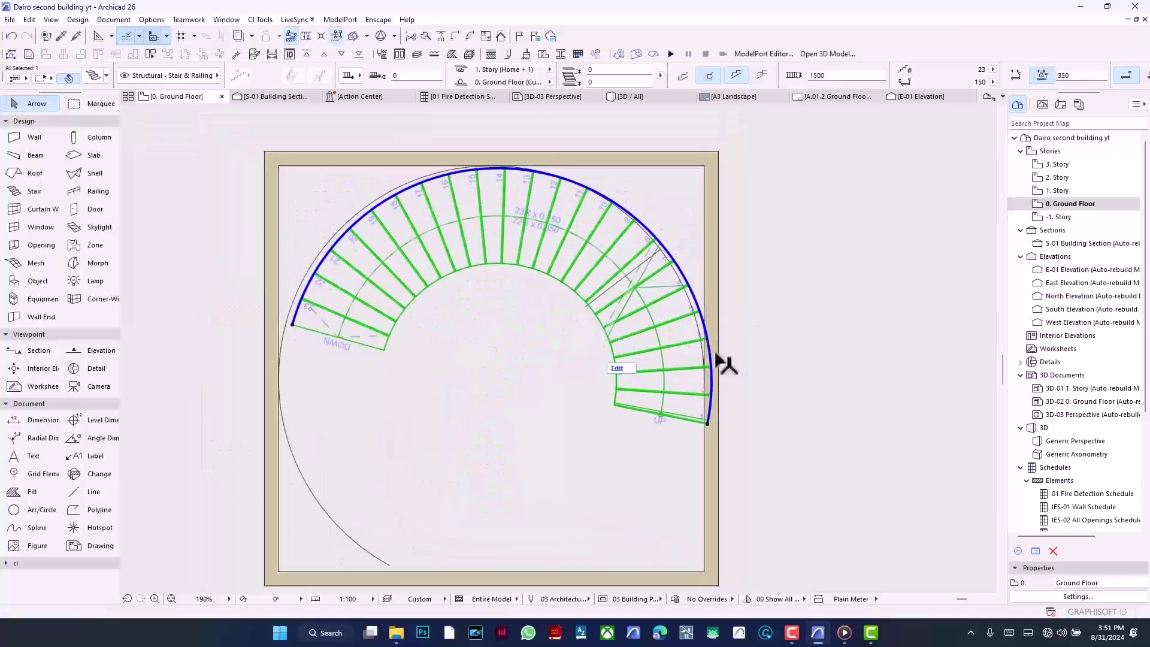
{"action": "left_click", "coordinate": [713, 363]}
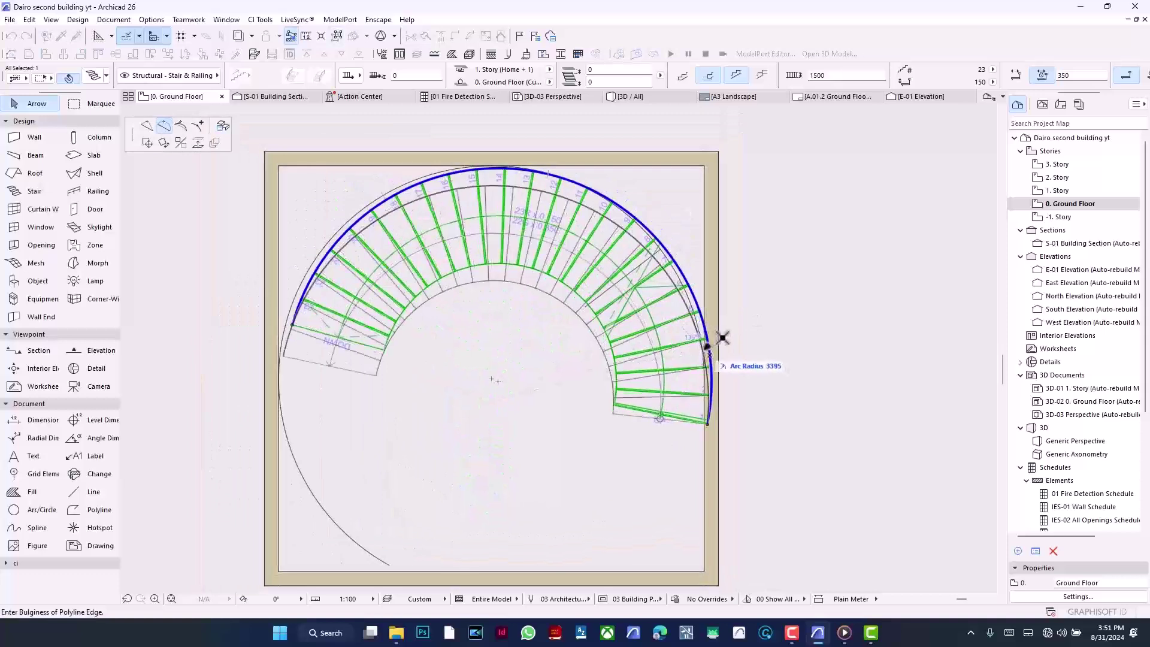
{"action": "key", "text": "BackSpace"}
{"action": "key", "text": "BackSpace"}
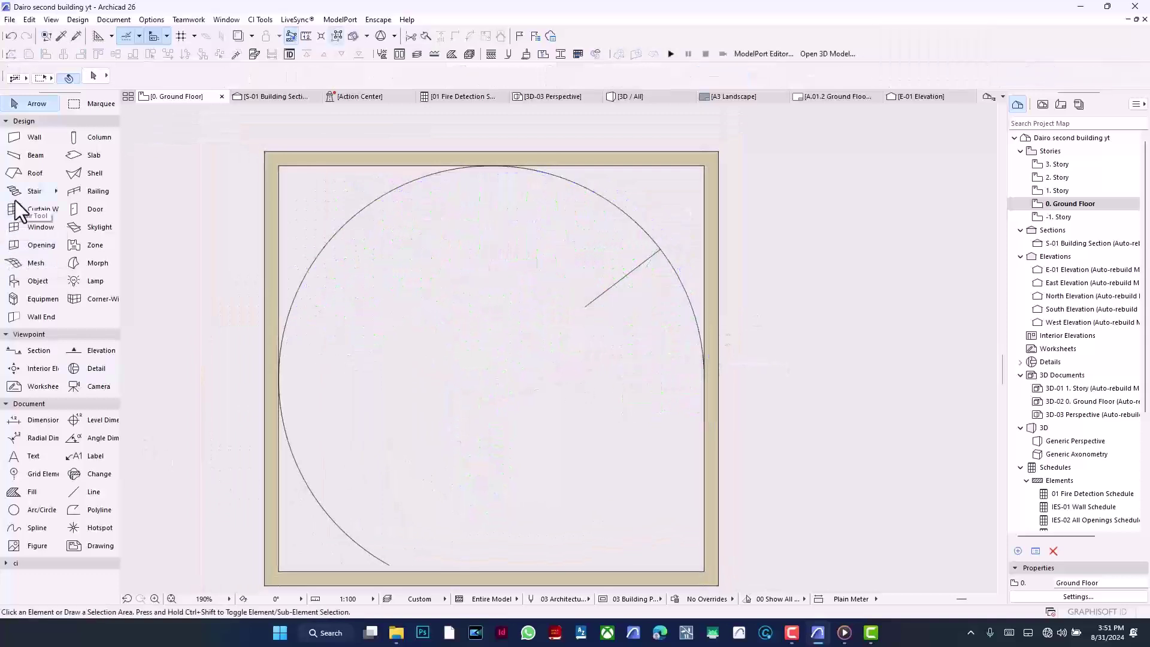
{"action": "left_click", "coordinate": [11, 36]}
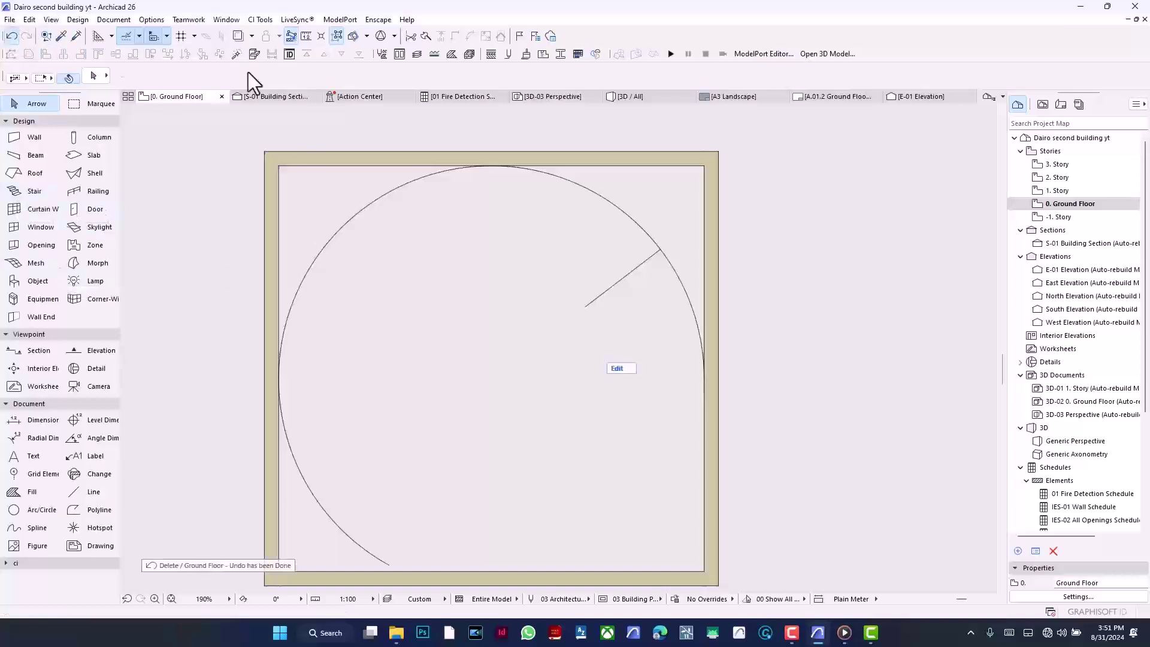
{"action": "left_click", "coordinate": [657, 99]}
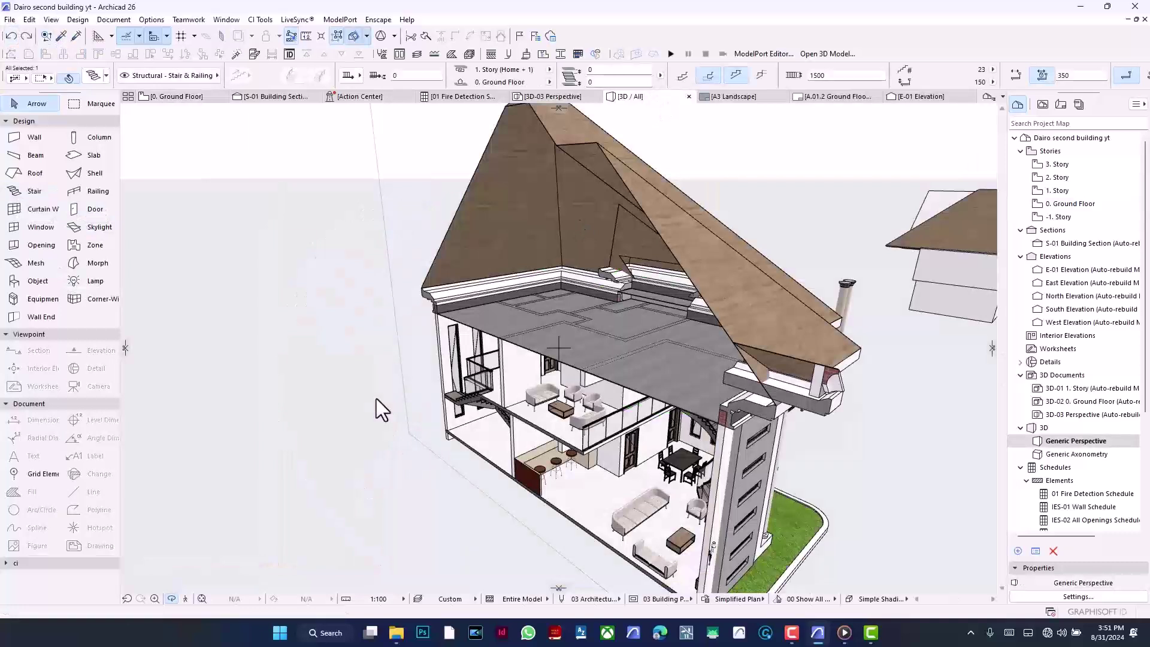
{"action": "scroll", "coordinate": [376, 398], "scroll_direction": "down", "scroll_amount": 8}
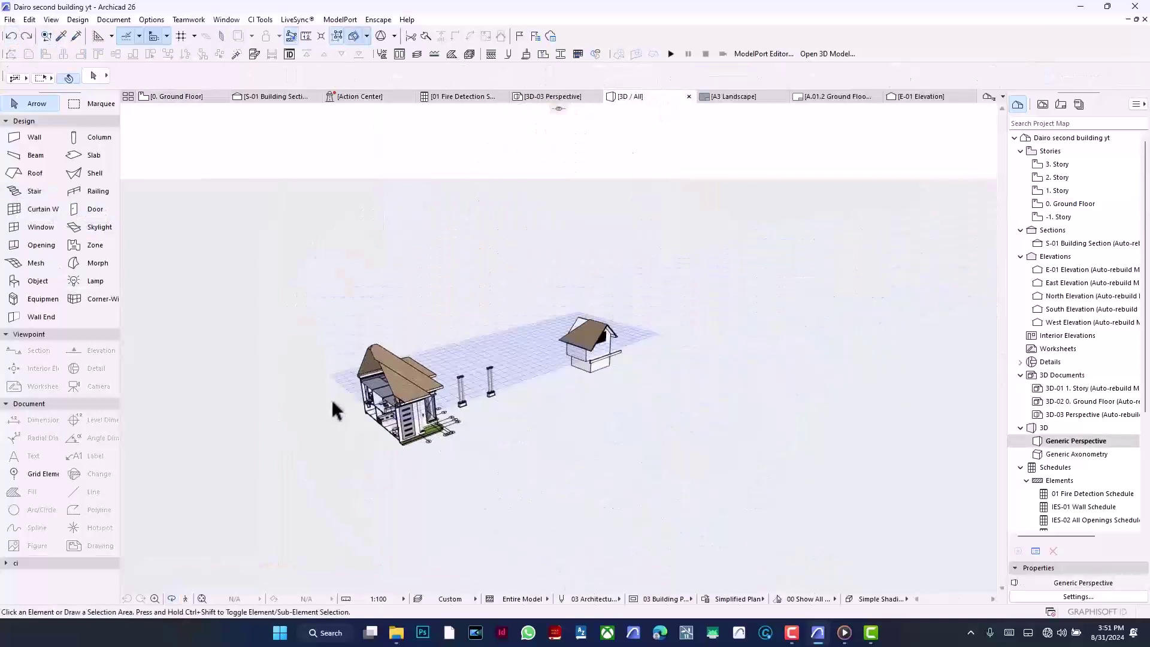
{"action": "middle_click_drag", "start_coordinate": [620, 413], "coordinate": [596, 377], "text": "shift"}
{"action": "scroll", "coordinate": [431, 372], "scroll_direction": "up", "scroll_amount": 10}
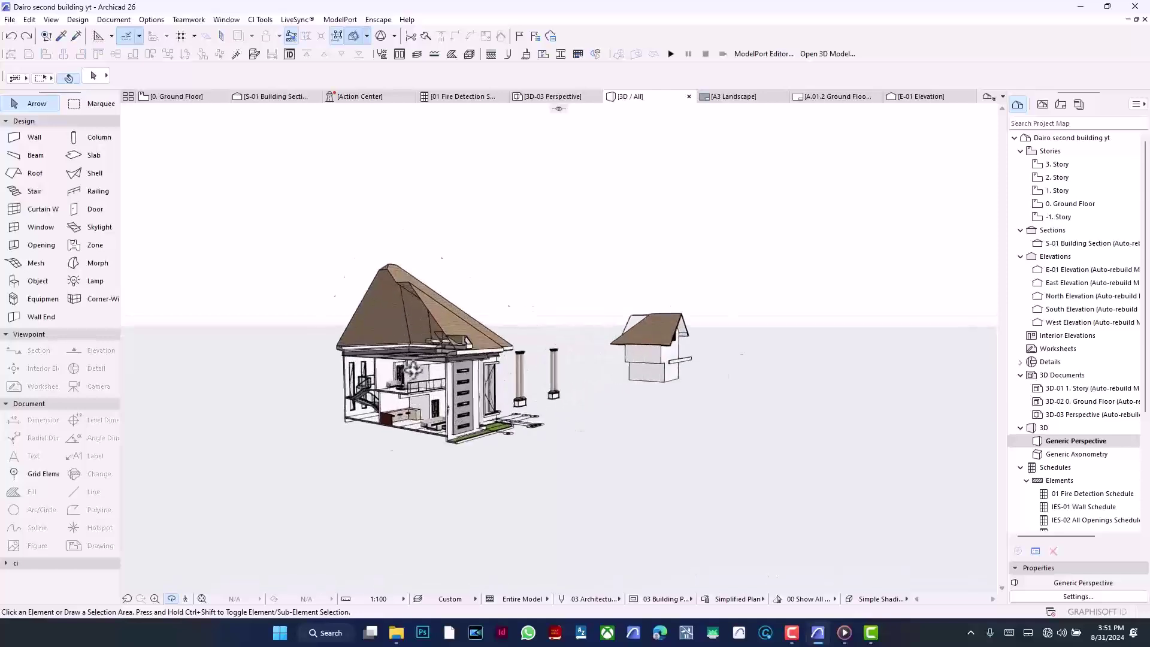
{"action": "scroll", "coordinate": [441, 386], "scroll_direction": "down", "scroll_amount": 8}
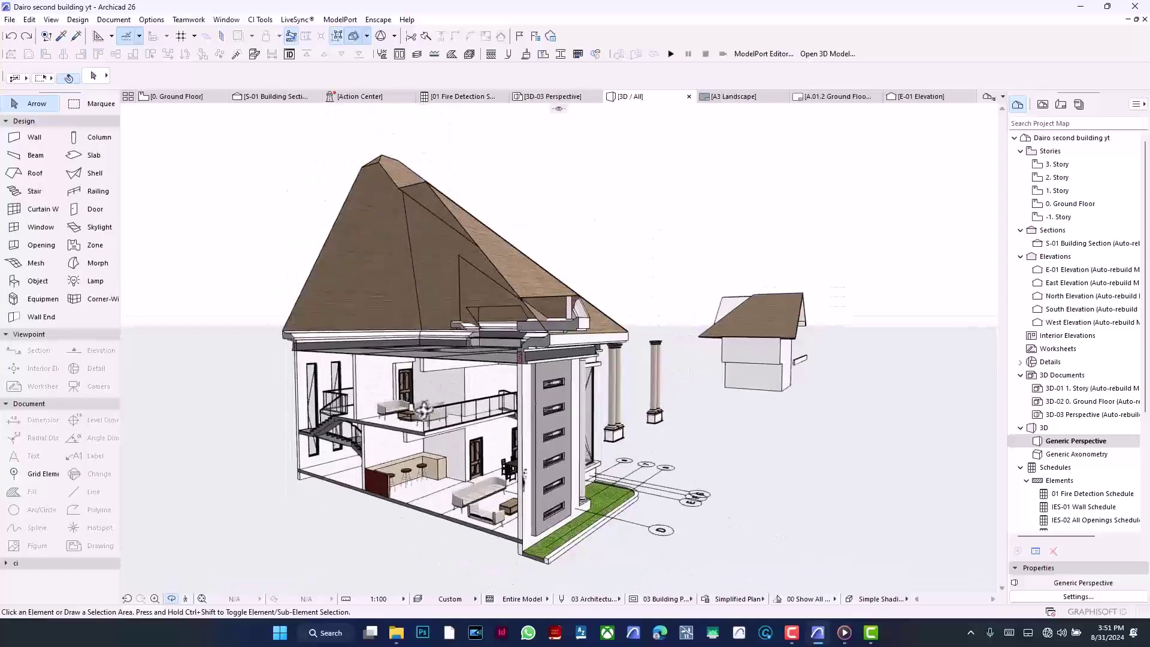
{"action": "middle_click_drag", "start_coordinate": [539, 386], "coordinate": [526, 400], "text": "shift"}
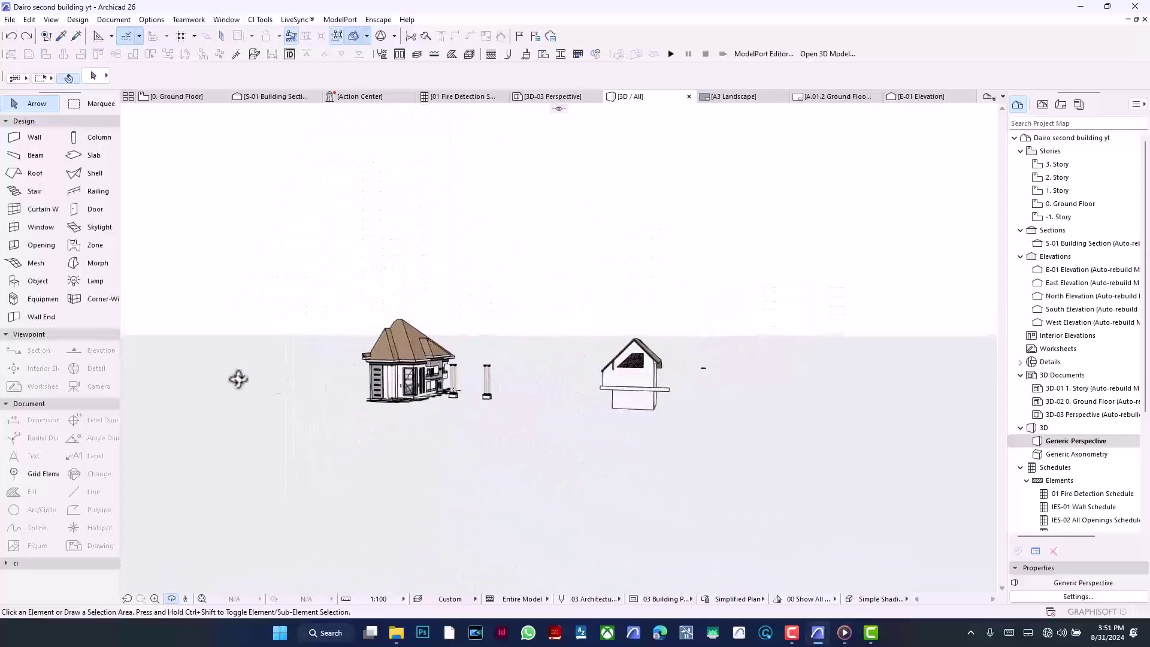
{"action": "scroll", "coordinate": [601, 397], "scroll_direction": "up", "scroll_amount": 5}
{"action": "scroll", "coordinate": [687, 339], "scroll_direction": "up", "scroll_amount": 10}
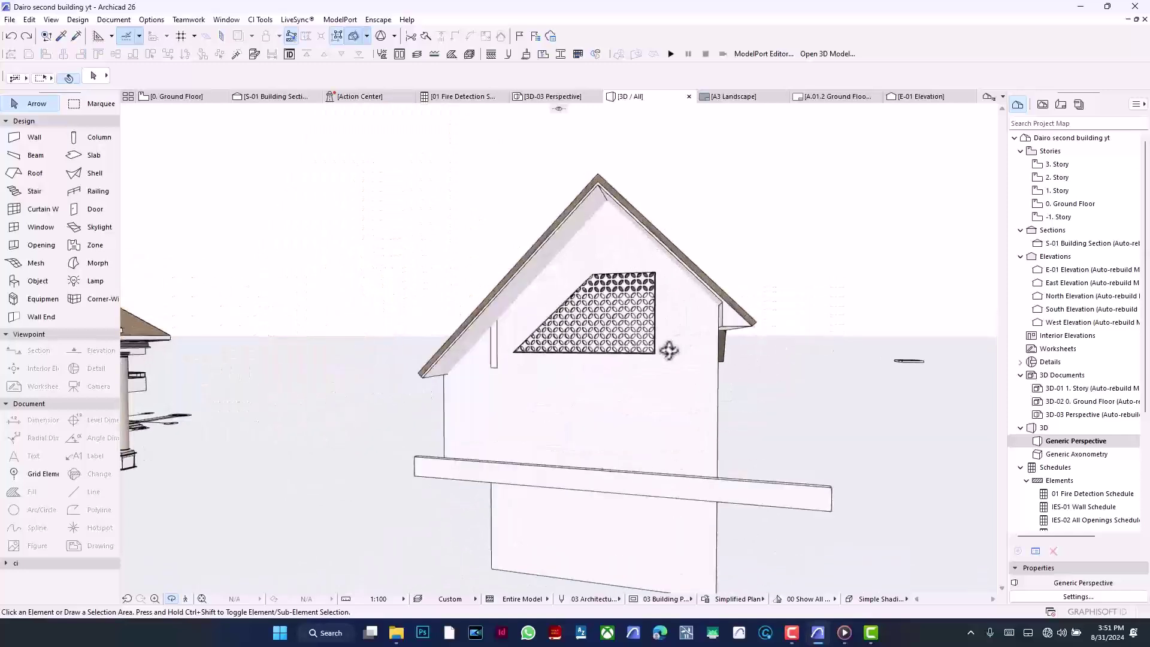
{"action": "scroll", "coordinate": [616, 365], "scroll_direction": "up", "scroll_amount": 5}
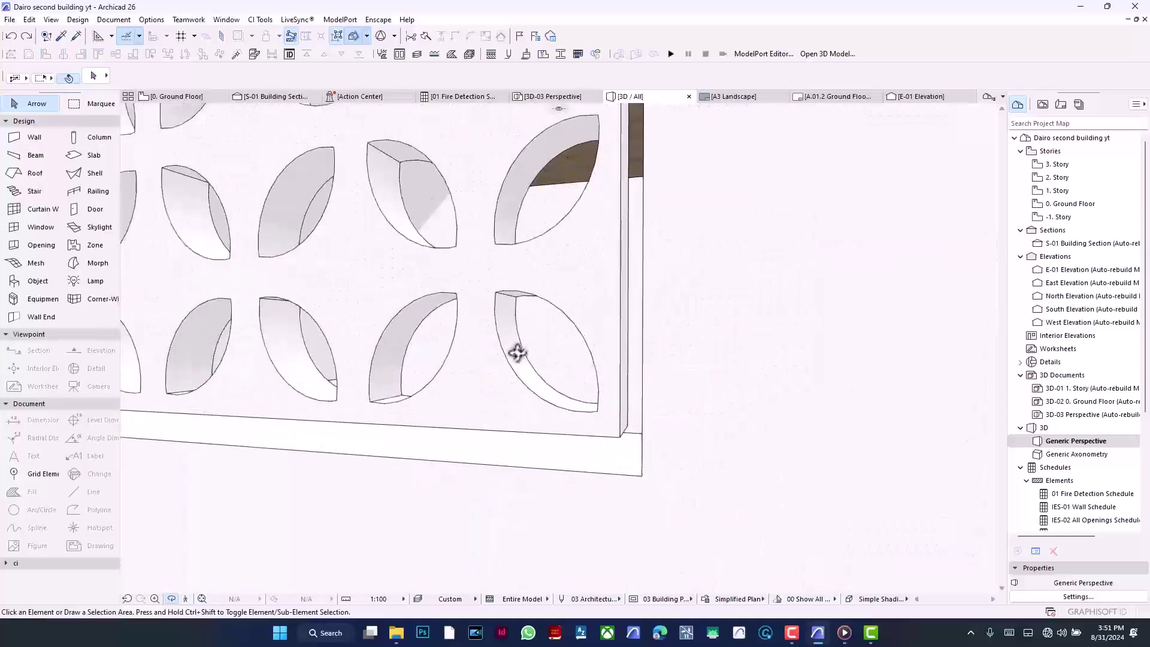
{"action": "scroll", "coordinate": [545, 409], "scroll_direction": "down", "scroll_amount": 5}
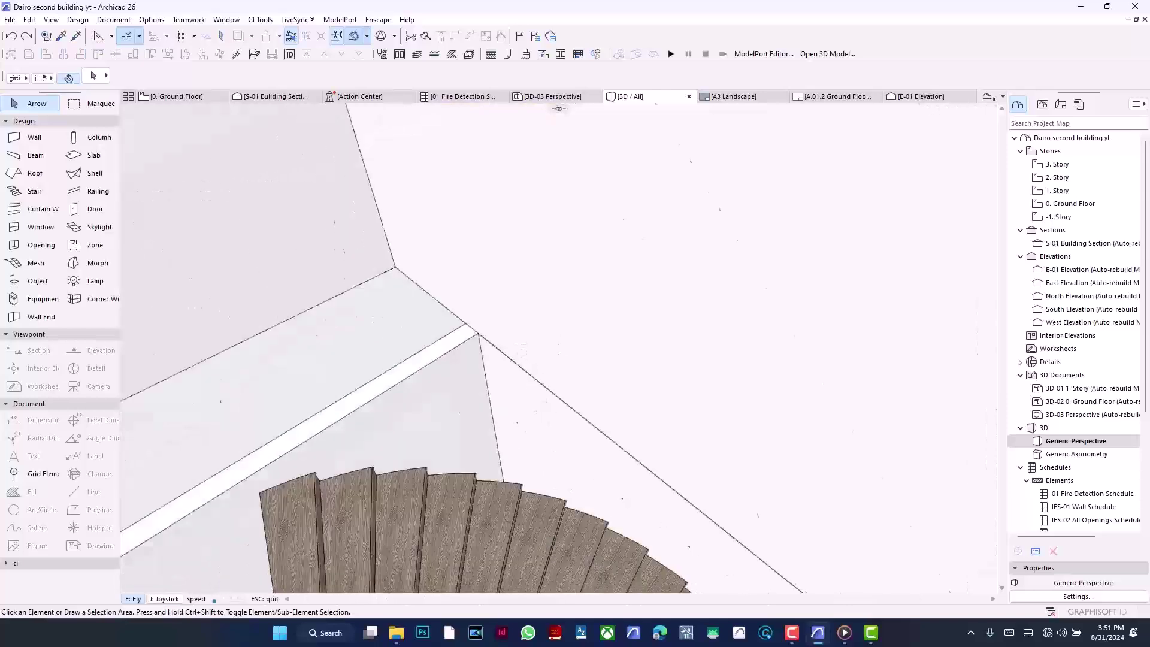
{"action": "key", "text": "Right"}
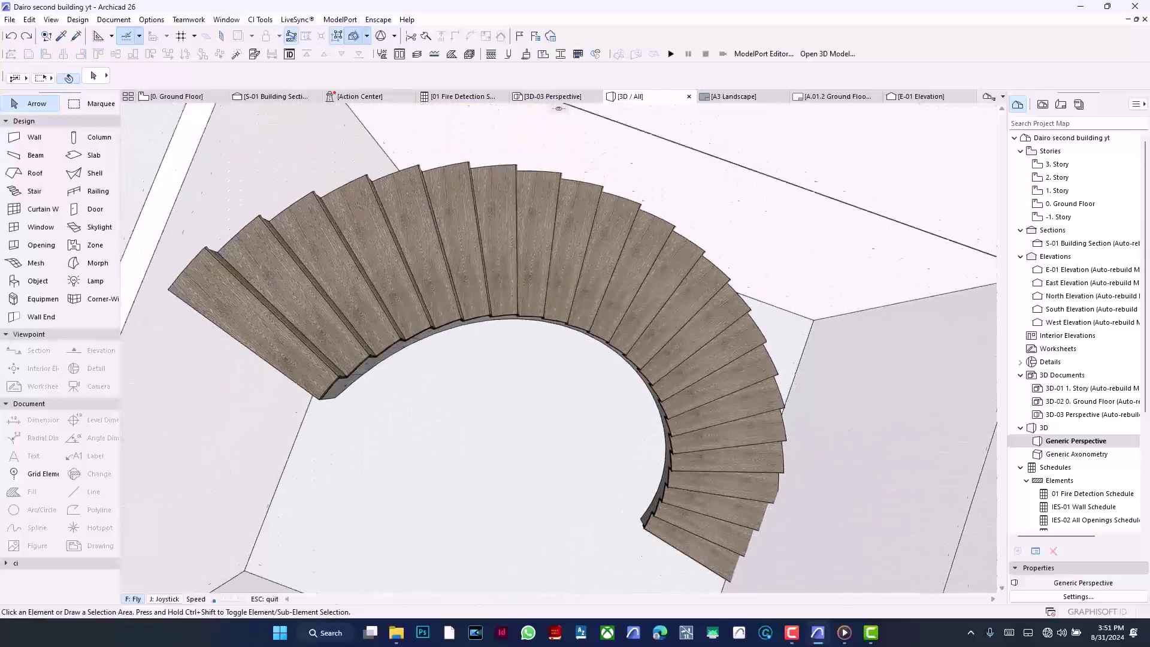
{"action": "key", "text": "Left"}
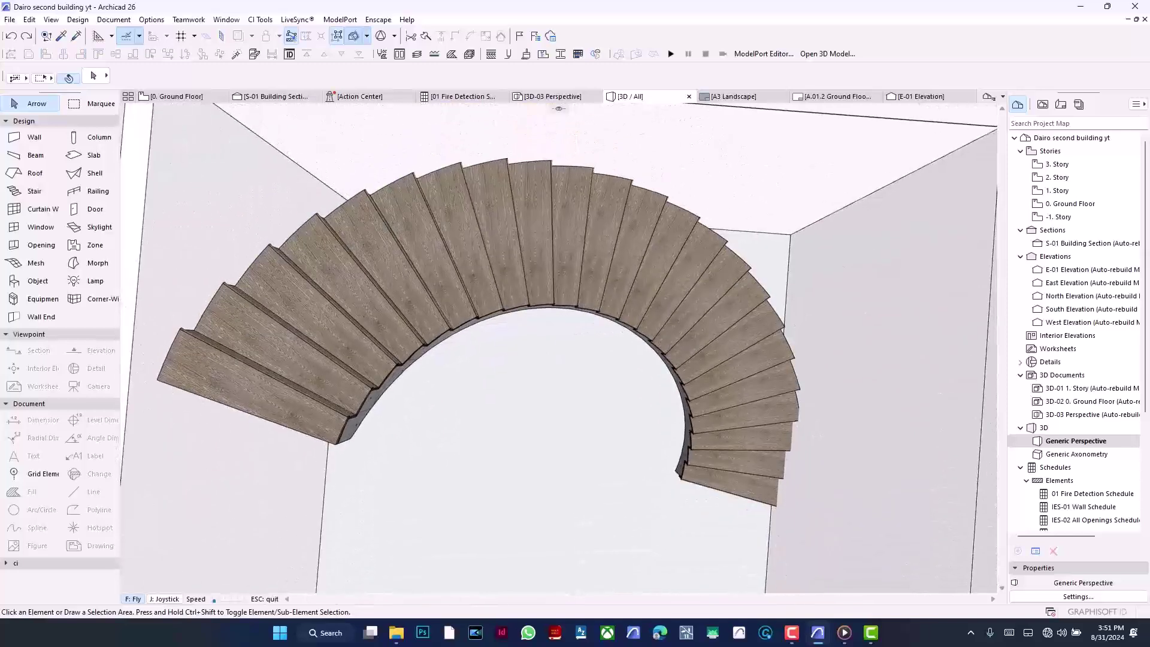
{"action": "key", "text": "Left"}
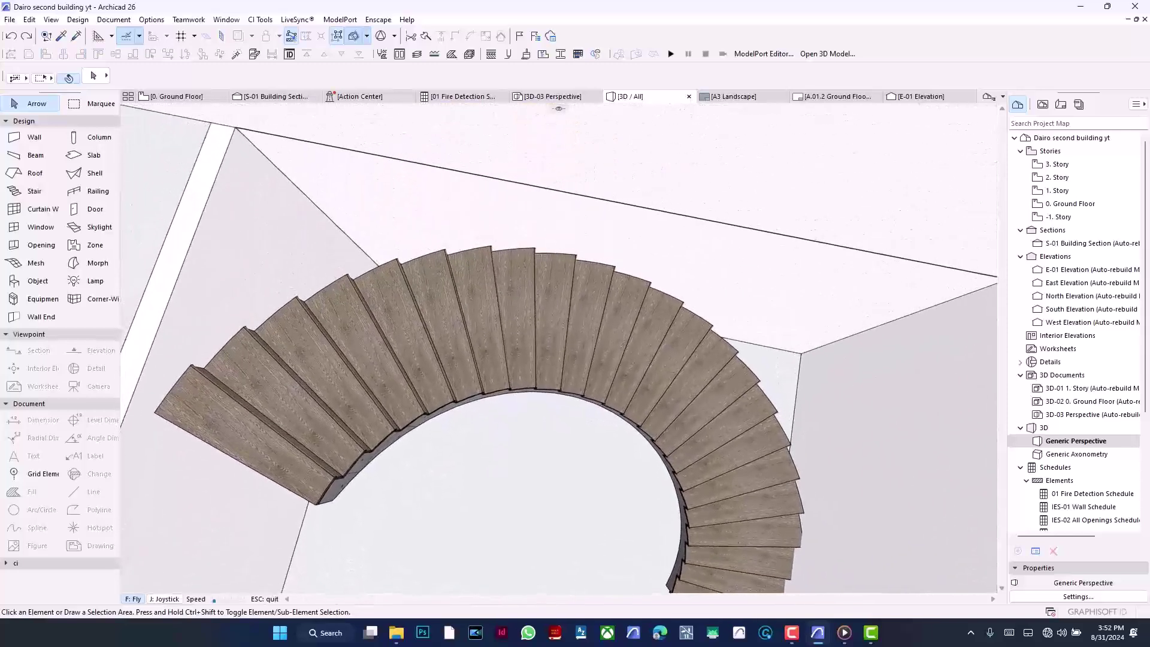
{"action": "key", "text": "Down"}
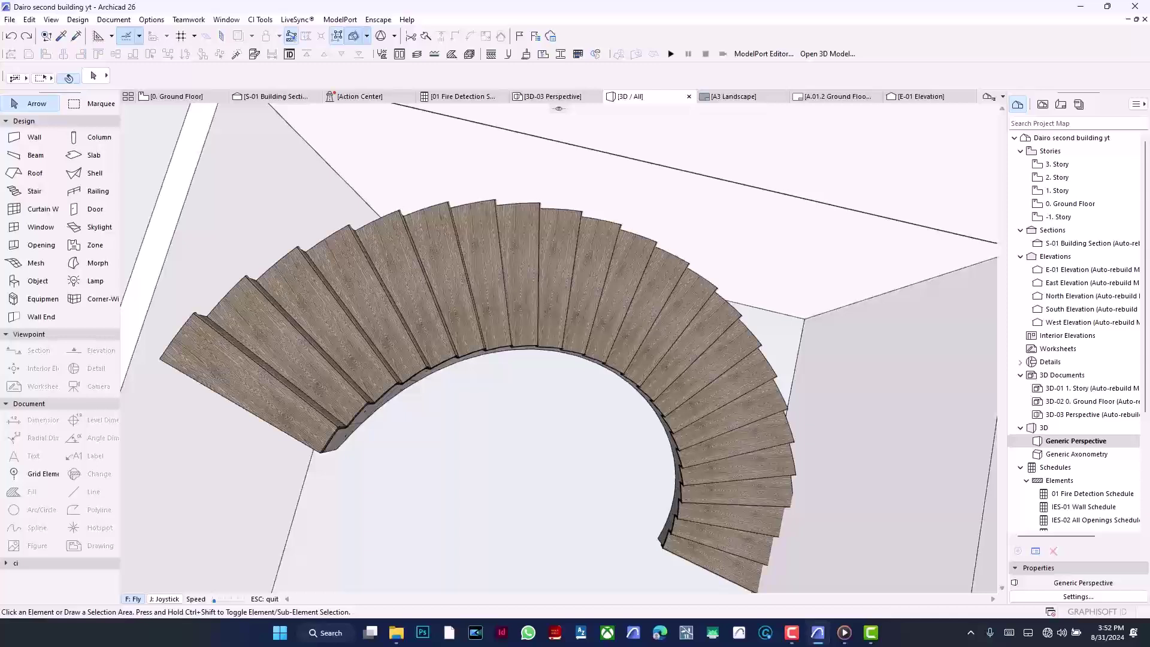
{"action": "key", "text": "Escape"}
Delete the curved stair on the ground floor and abandon a trial new stair
{"action": "left_click", "coordinate": [168, 97]}
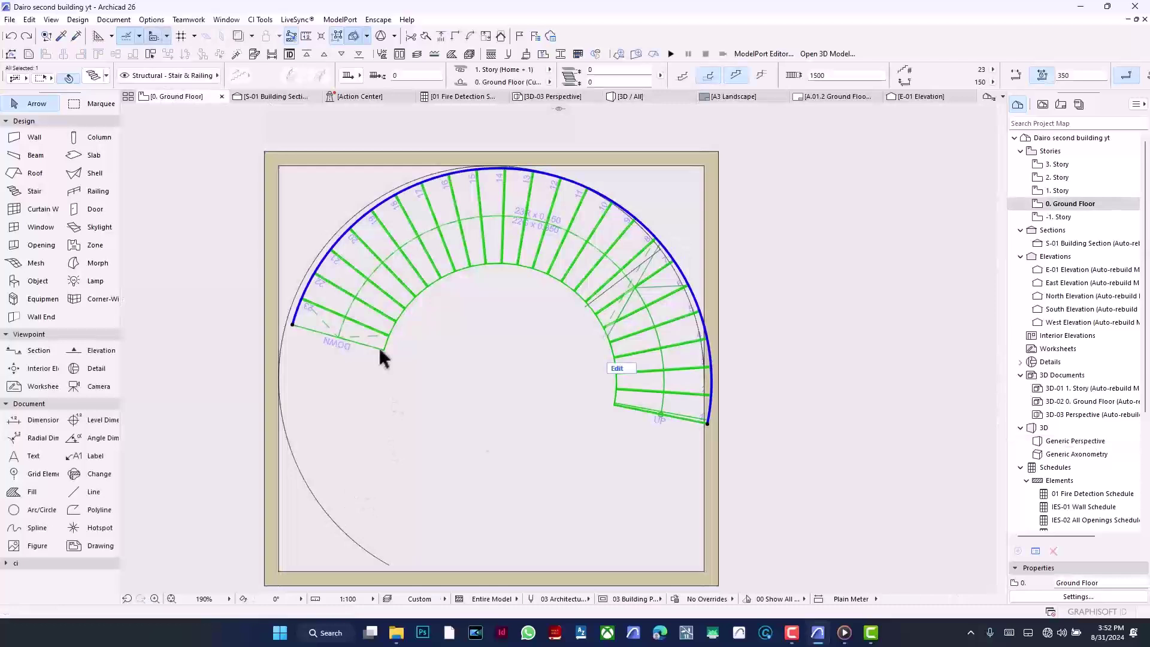
{"action": "key", "text": "BackSpace"}
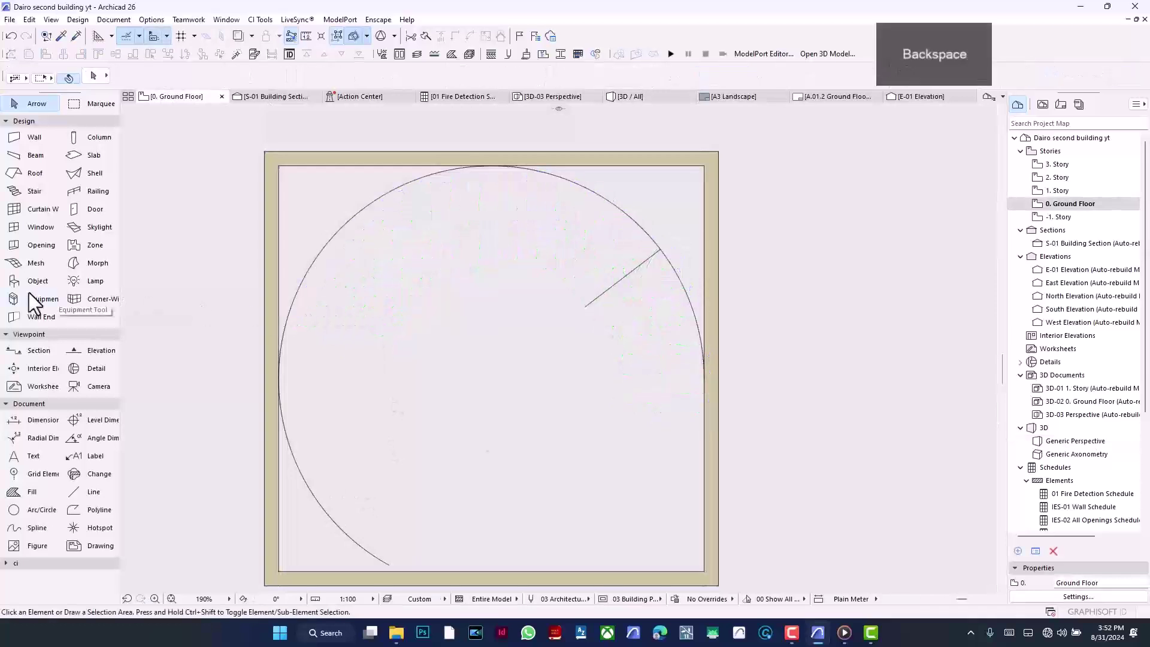
{"action": "left_click", "coordinate": [31, 195]}
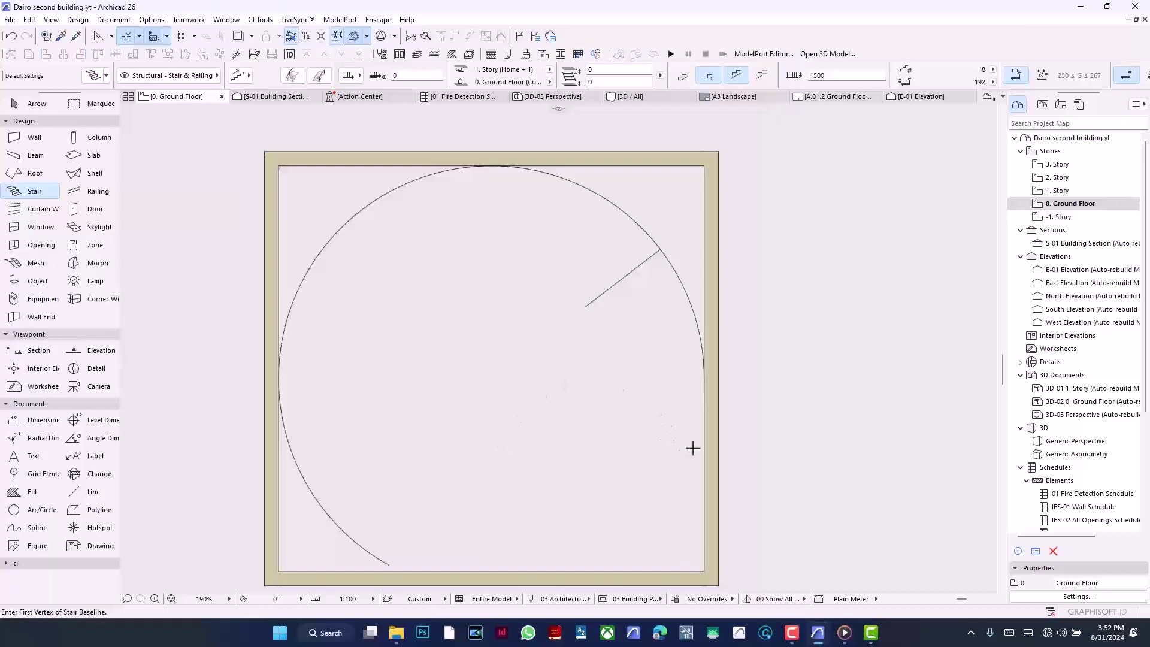
{"action": "left_click", "coordinate": [705, 378]}
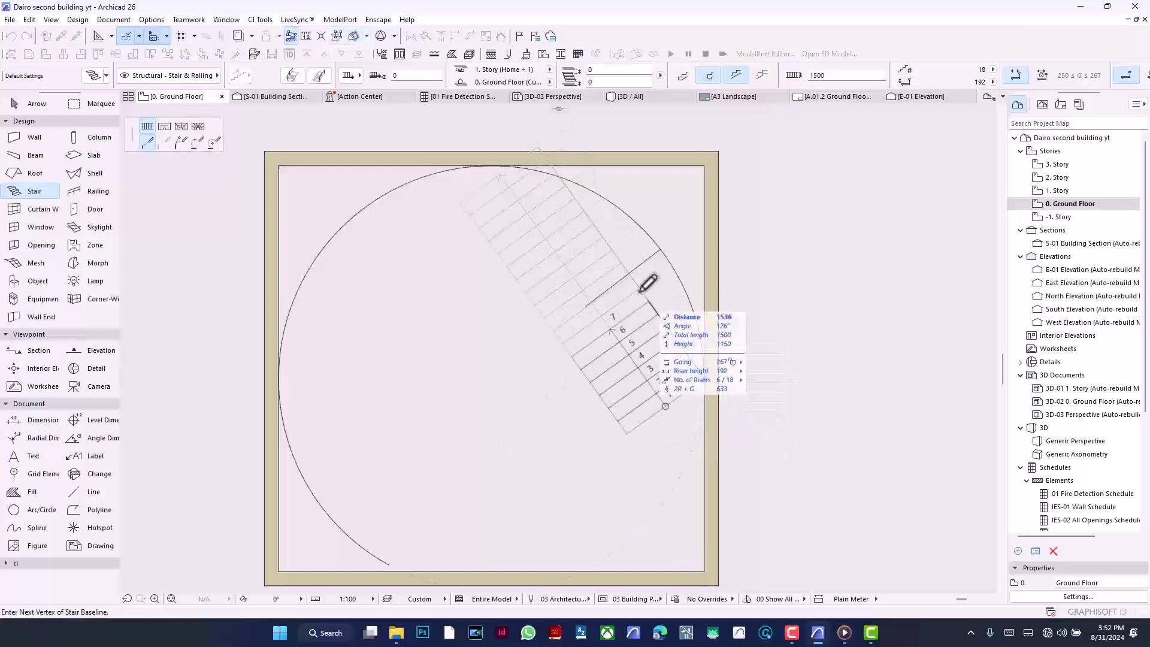
{"action": "right_click", "coordinate": [566, 234]}
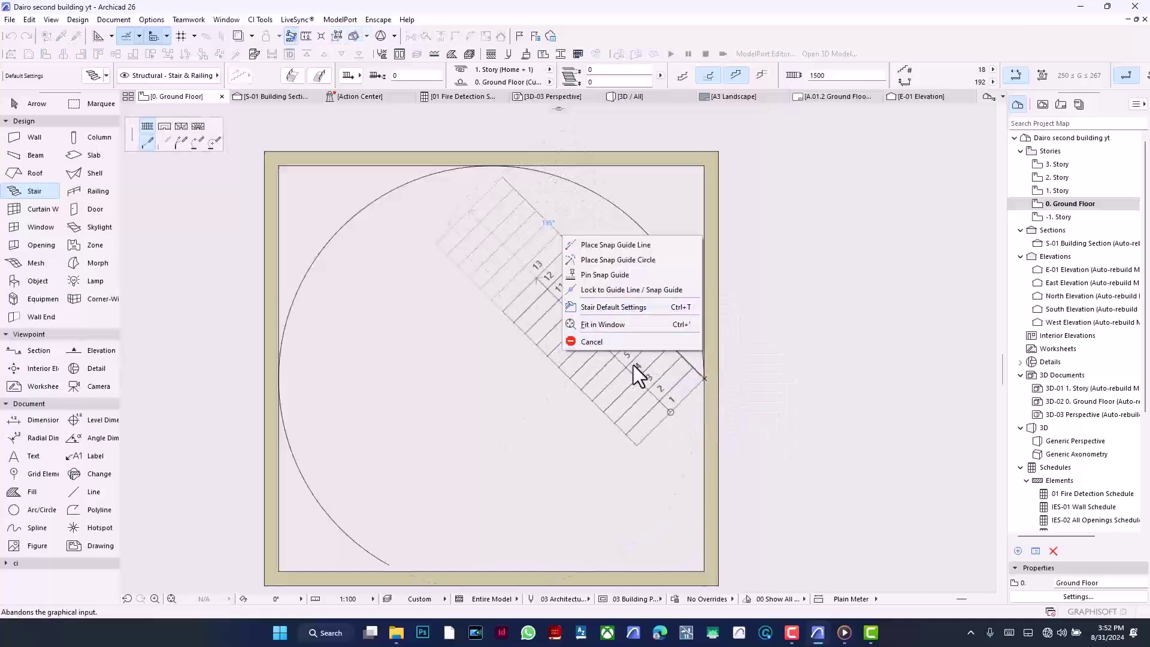
{"action": "left_click", "coordinate": [634, 340]}
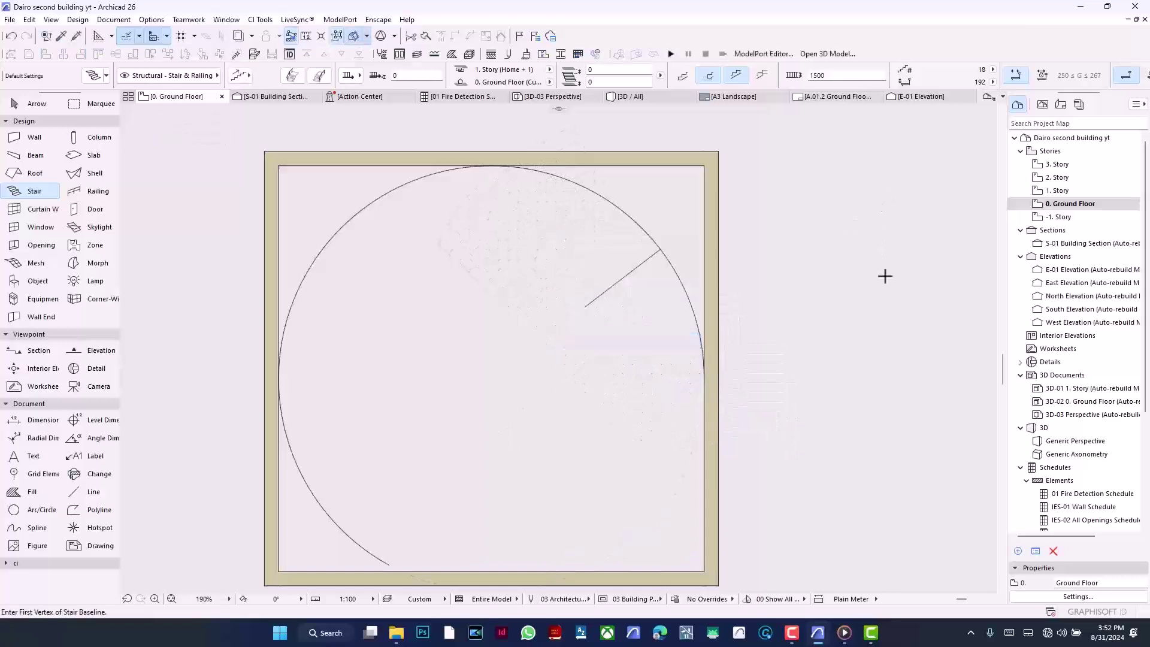
Restore the stair, pick up its 23-riser, 150/350 settings, then delete it again
{"action": "key", "text": "ctrl+z"}
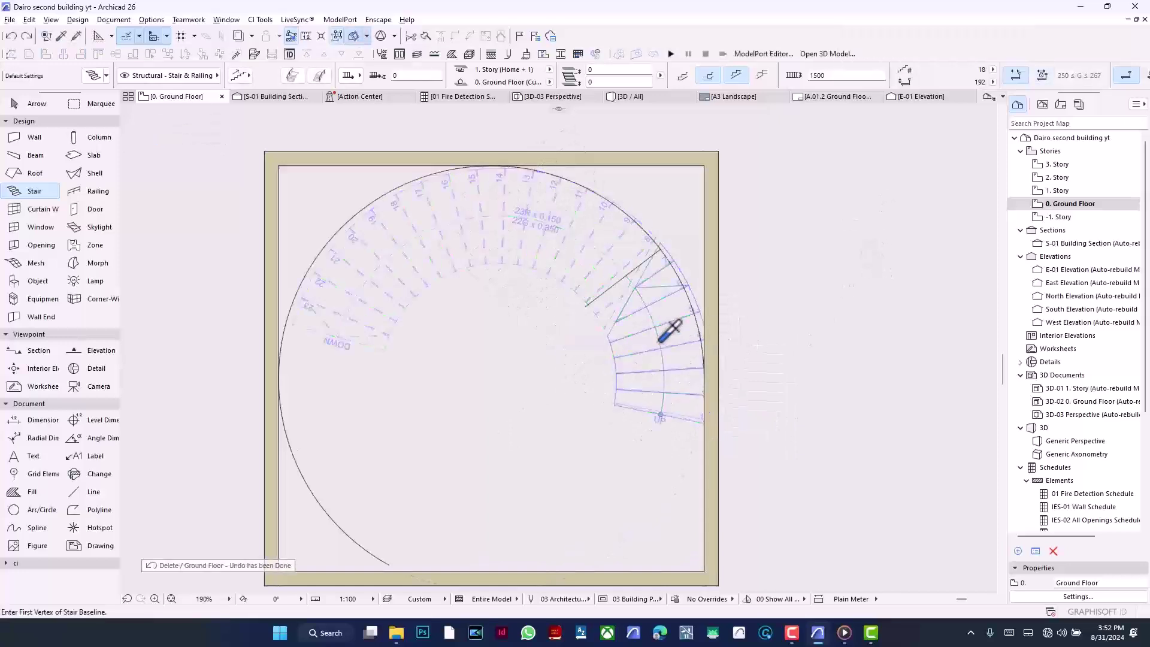
{"action": "left_click", "coordinate": [659, 340], "text": "alt"}
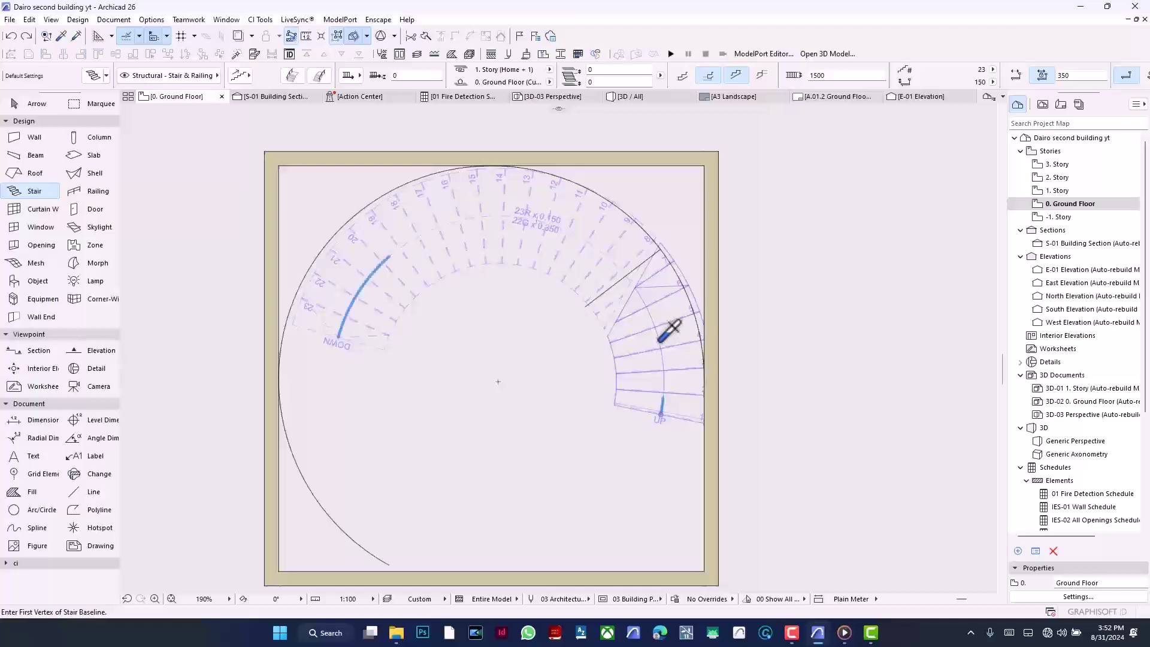
{"action": "key", "text": "ctrl+shift+z"}
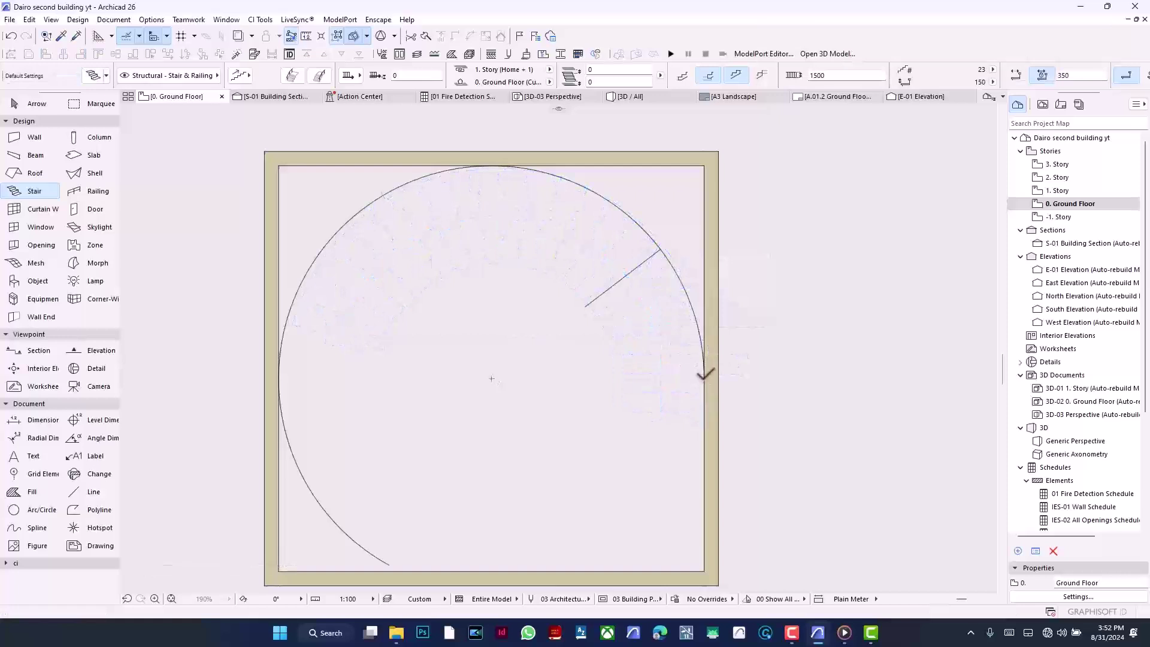
{"action": "left_click", "coordinate": [705, 378]}
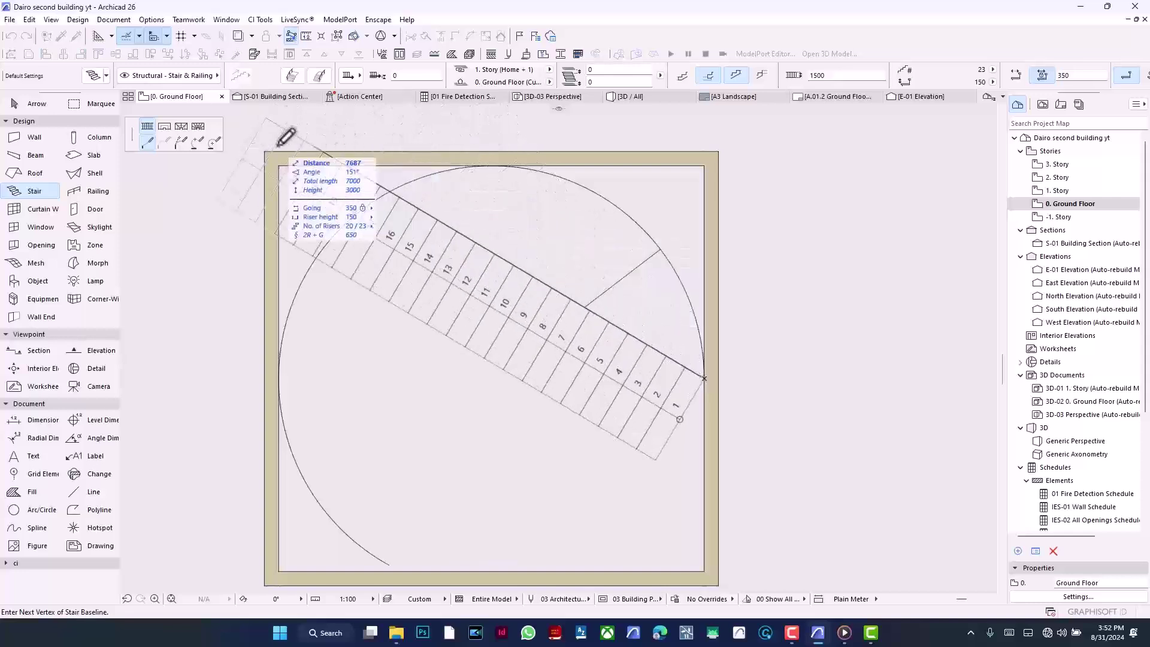
{"action": "left_click", "coordinate": [183, 144]}
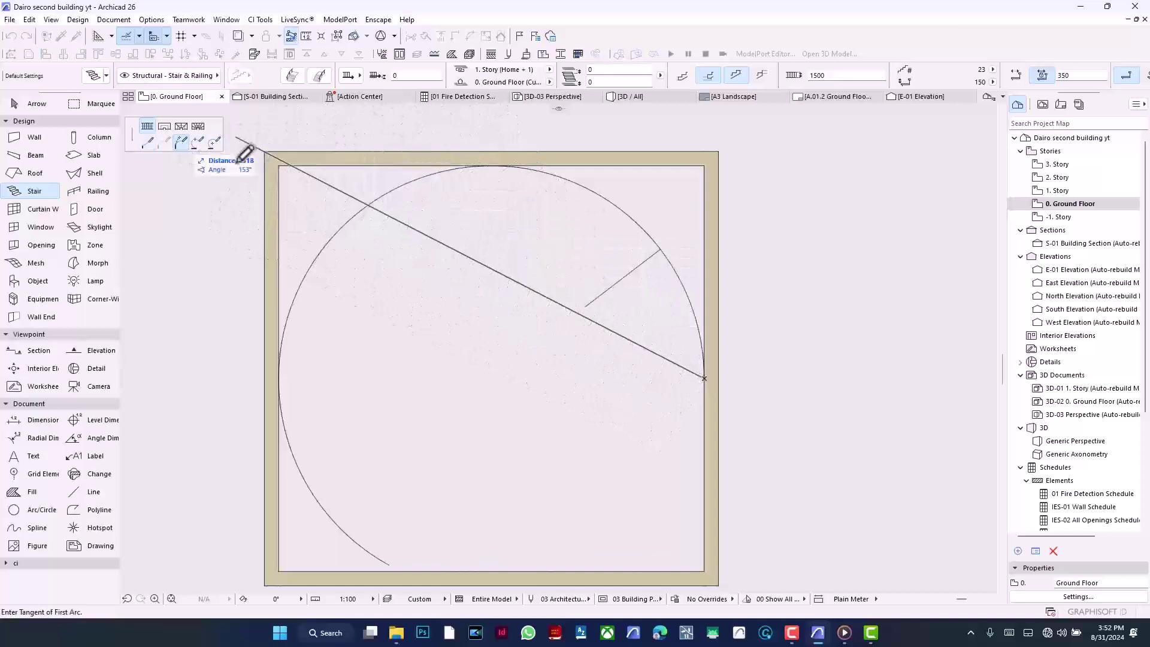
{"action": "left_click", "coordinate": [706, 221]}
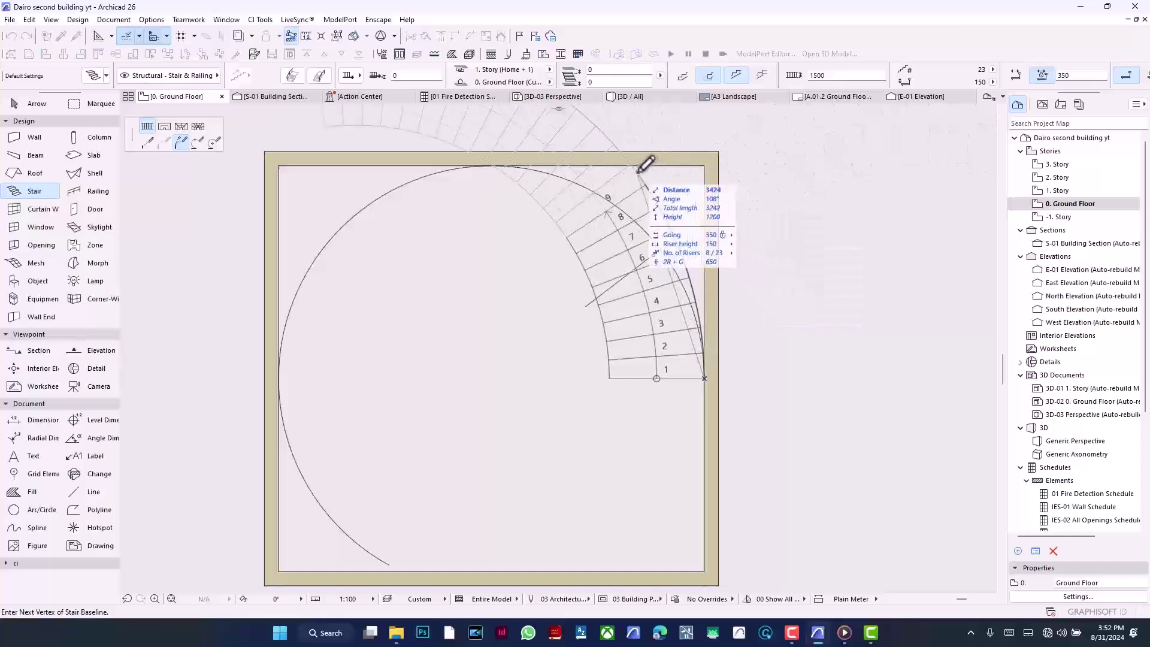
{"action": "left_click", "coordinate": [704, 166]}
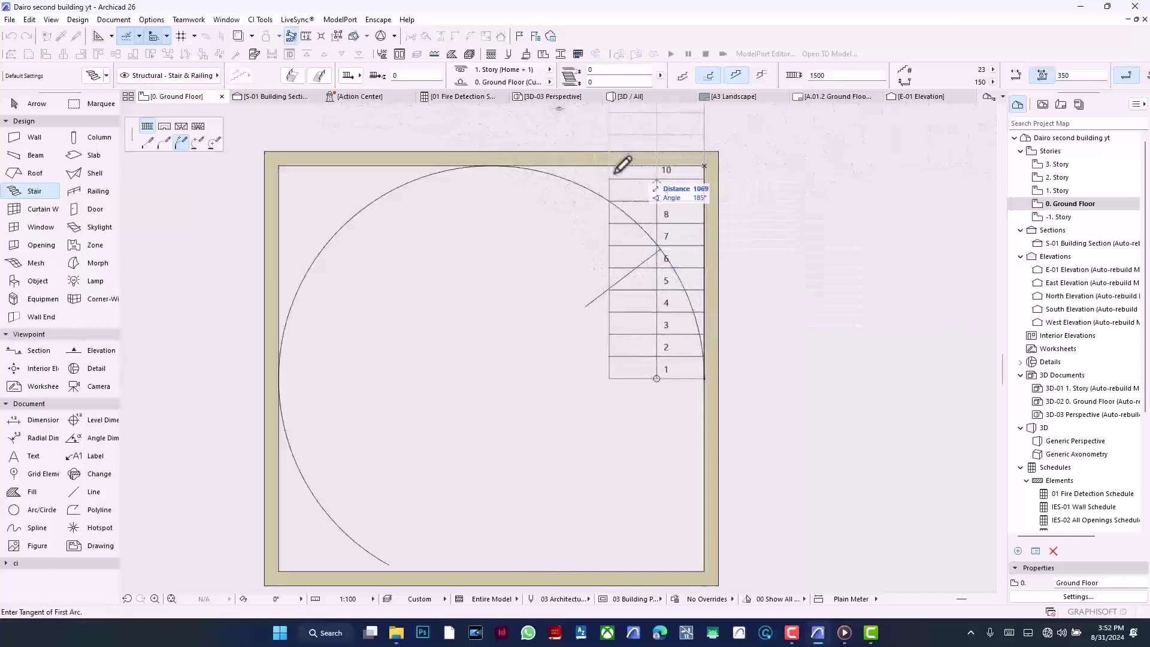
{"action": "left_click", "coordinate": [399, 163]}
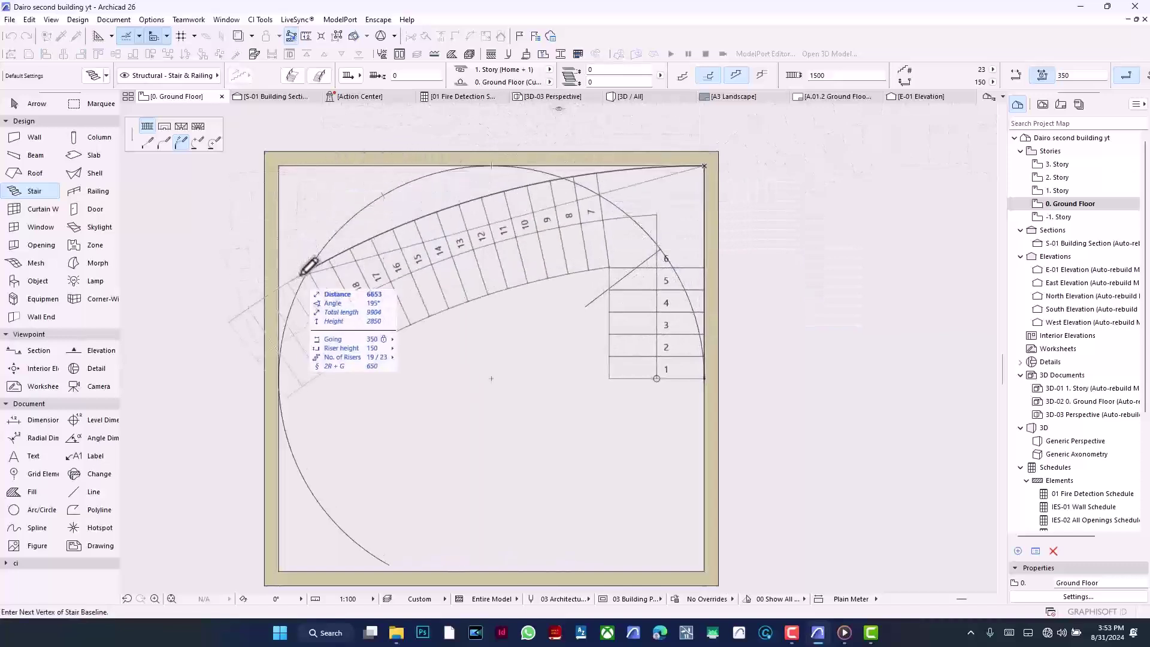
{"action": "left_click", "coordinate": [277, 167]}
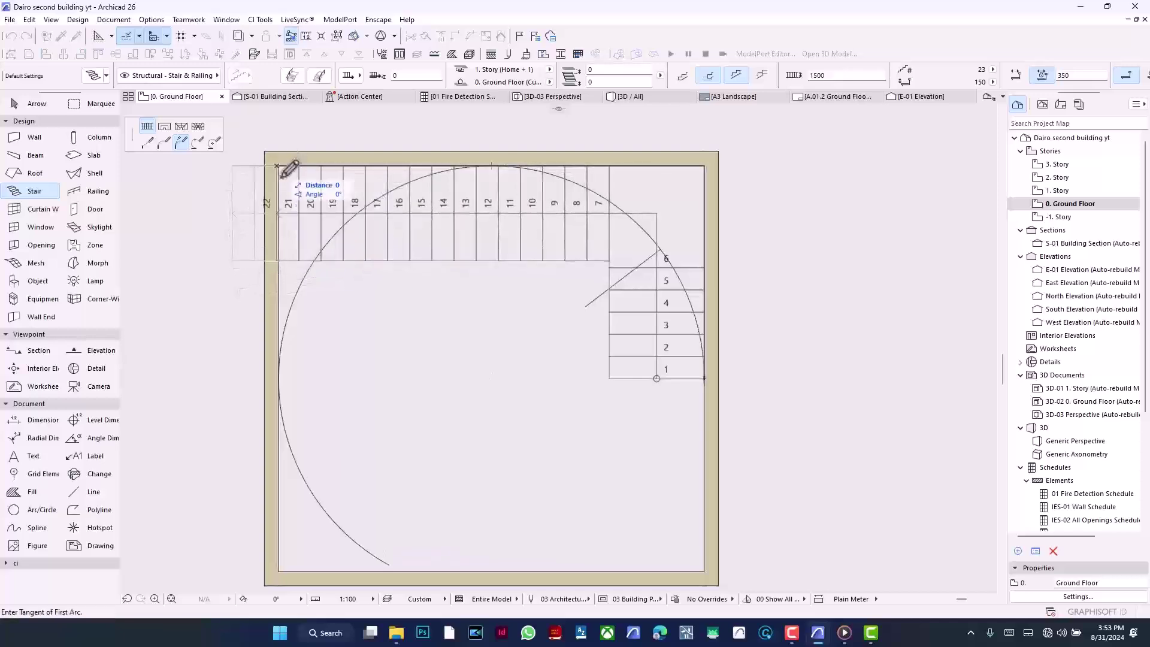
{"action": "left_click", "coordinate": [277, 316]}
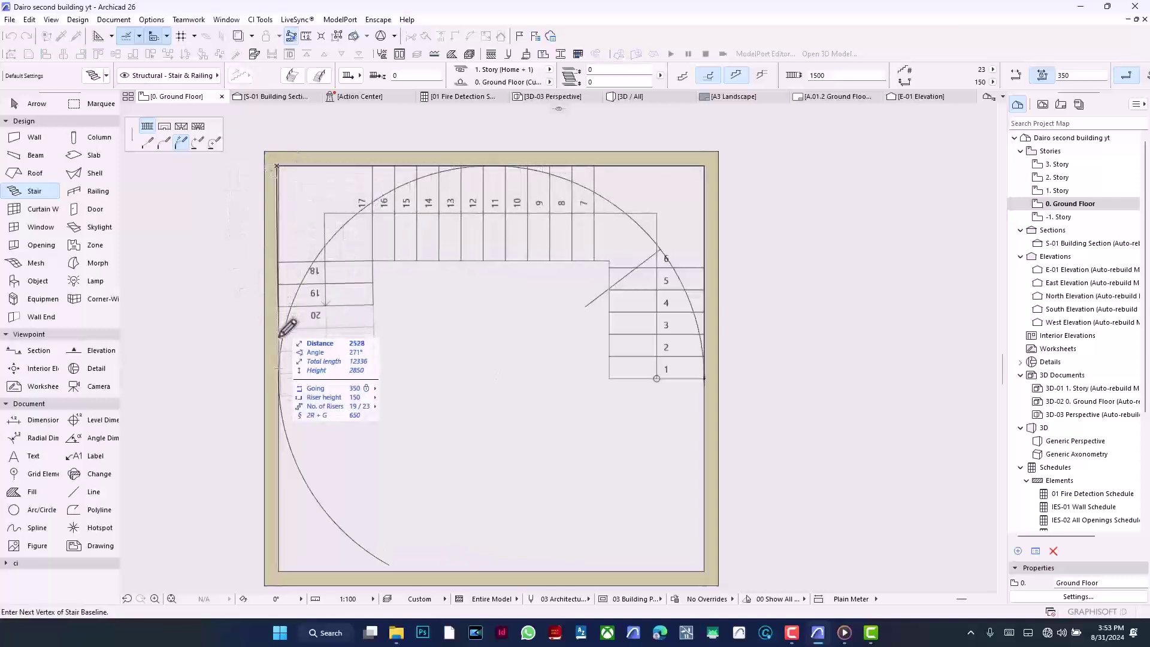
{"action": "left_click", "coordinate": [276, 345]}
{"action": "left_click", "coordinate": [277, 345]}
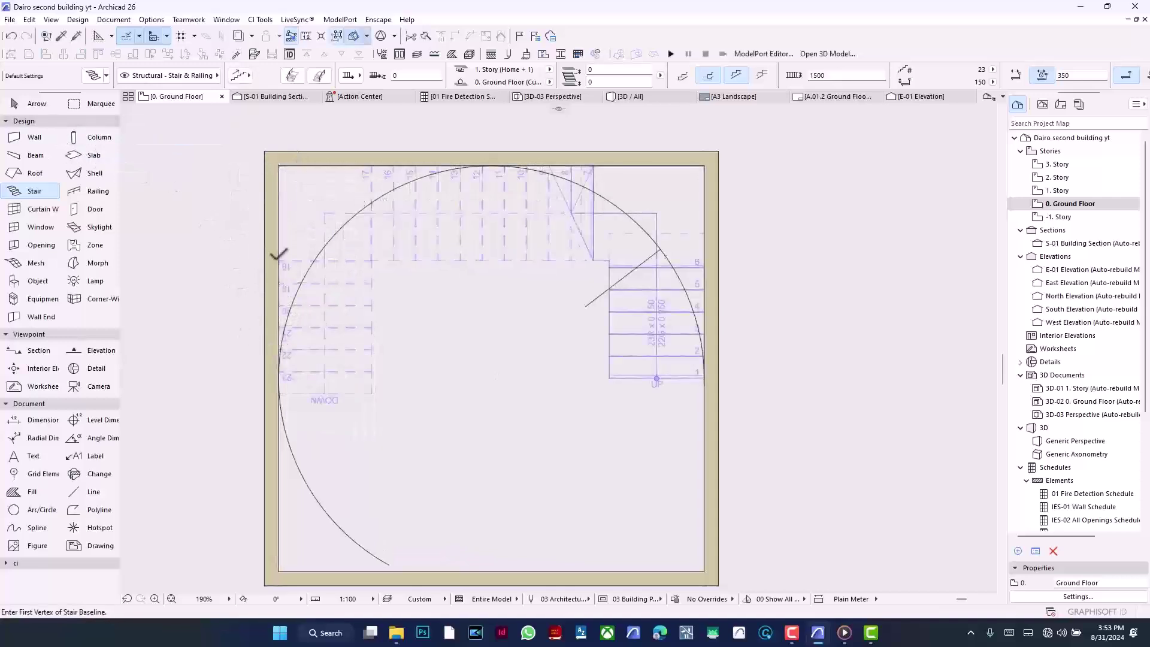
{"action": "key", "text": "ctrl+z"}
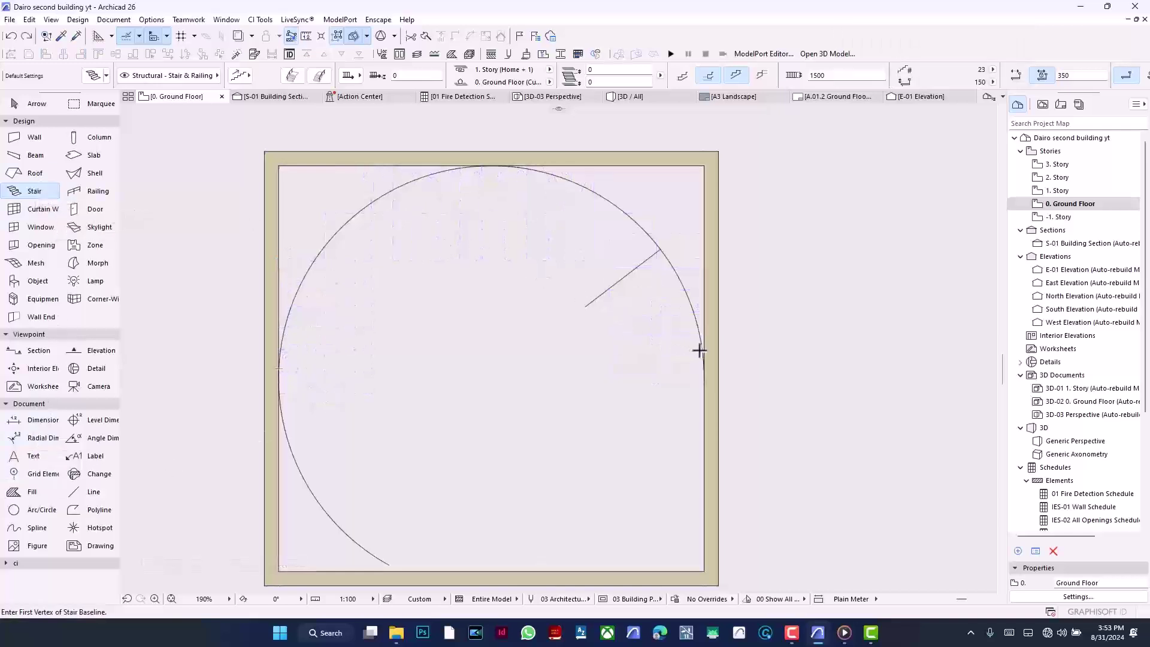
Draw a straight stair from the circle's right edge and give its outer edge a first curve
{"action": "left_click", "coordinate": [705, 377]}
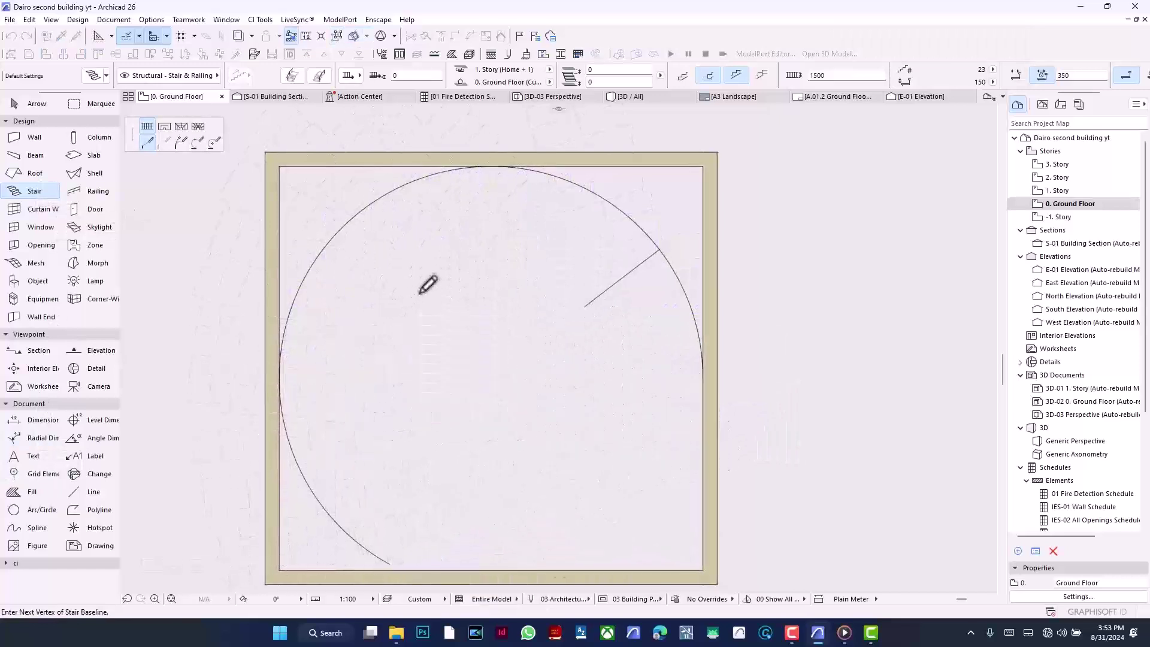
{"action": "scroll", "coordinate": [429, 282], "scroll_direction": "down", "scroll_amount": 1}
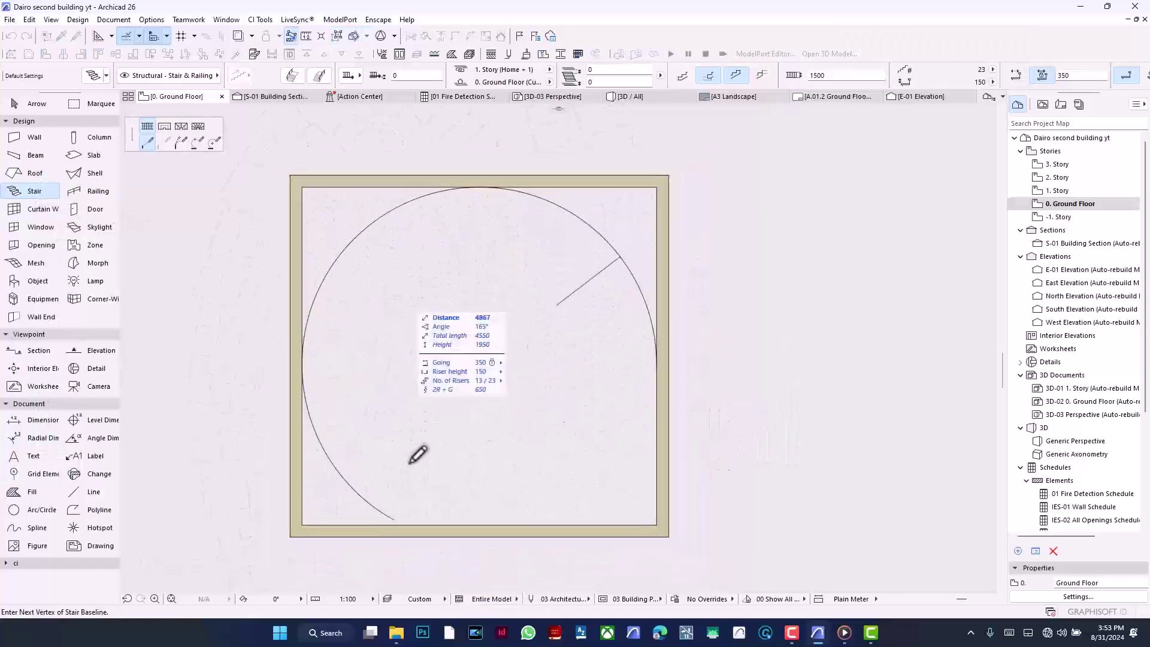
{"action": "double_click", "coordinate": [380, 508]}
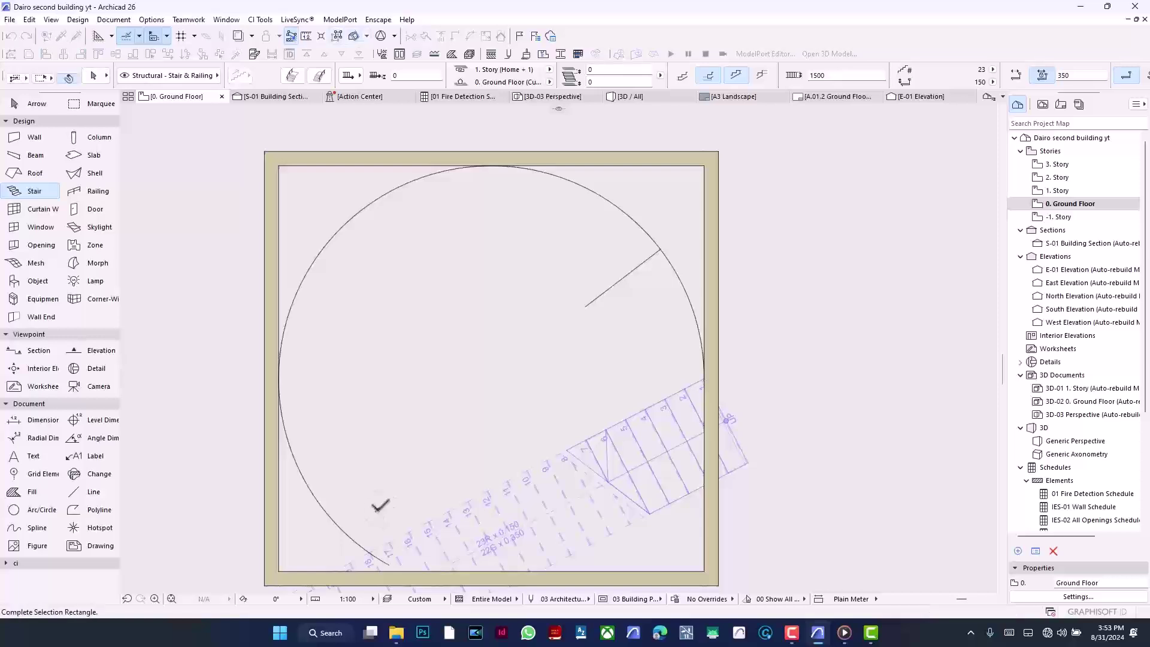
{"action": "left_click", "coordinate": [434, 515]}
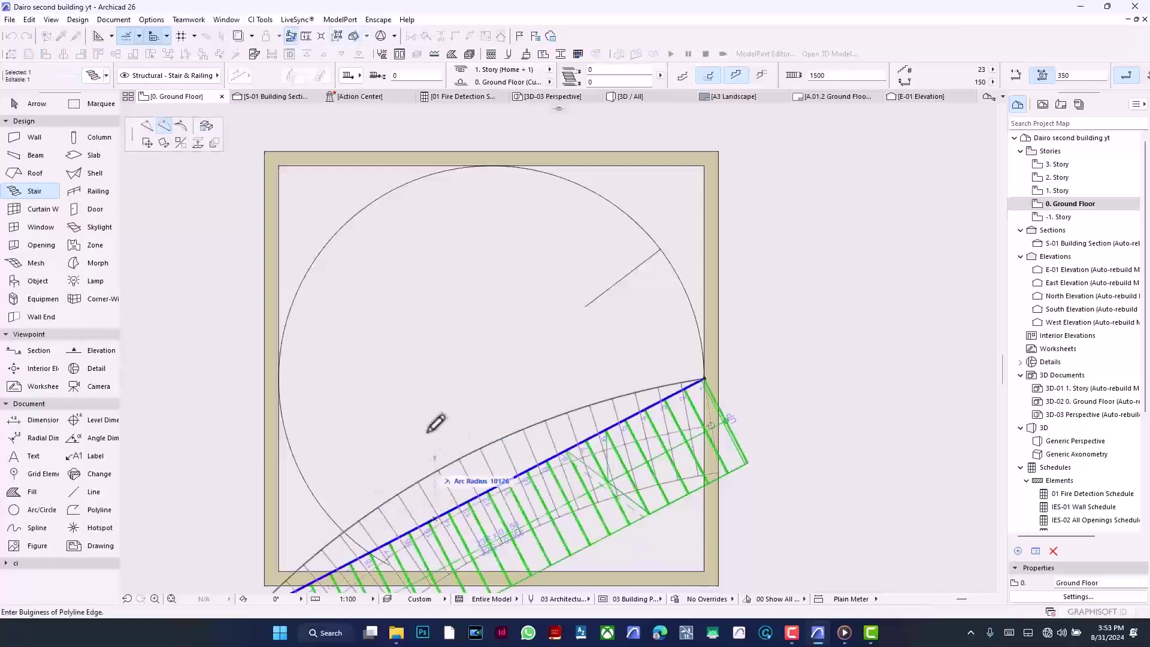
{"action": "left_click", "coordinate": [379, 250]}
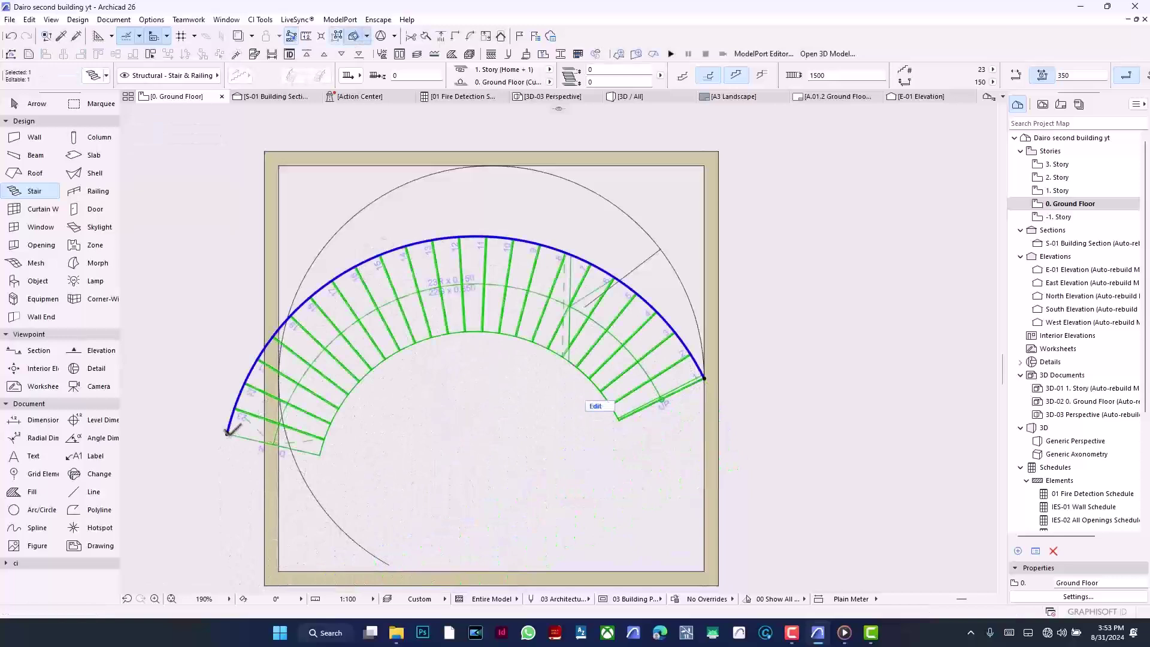
{"action": "left_click", "coordinate": [228, 433]}
{"action": "left_click", "coordinate": [316, 479]}
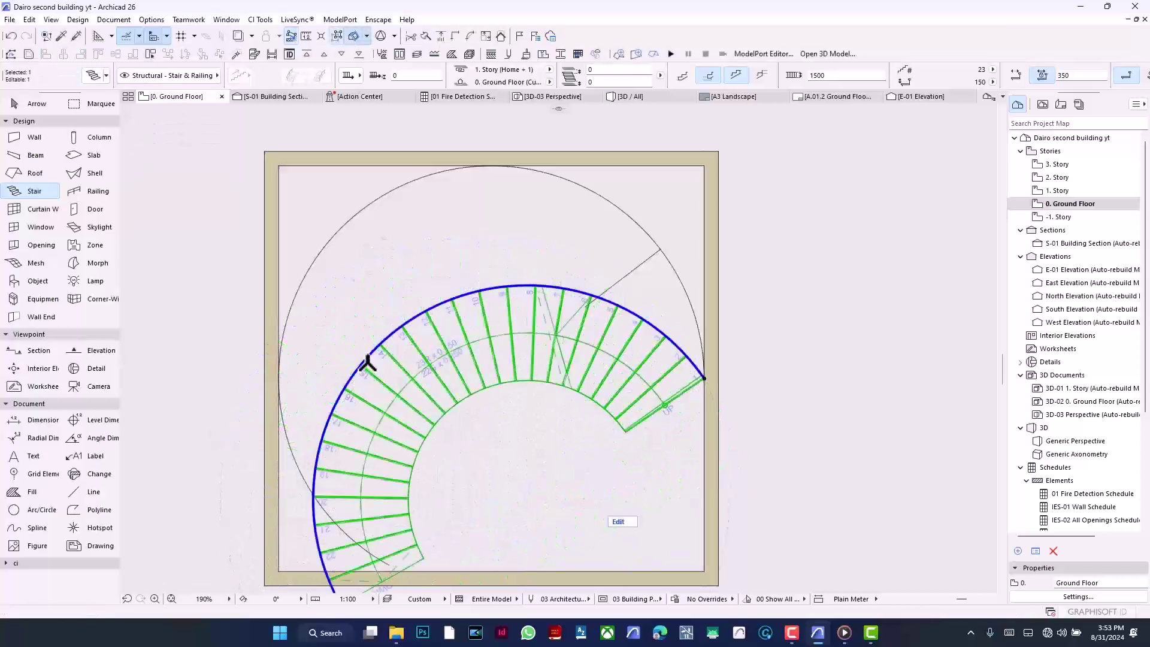
Refine the edge curve and end point until the stair reaches the circle's left edge
{"action": "left_click", "coordinate": [362, 362]}
{"action": "left_click", "coordinate": [334, 282]}
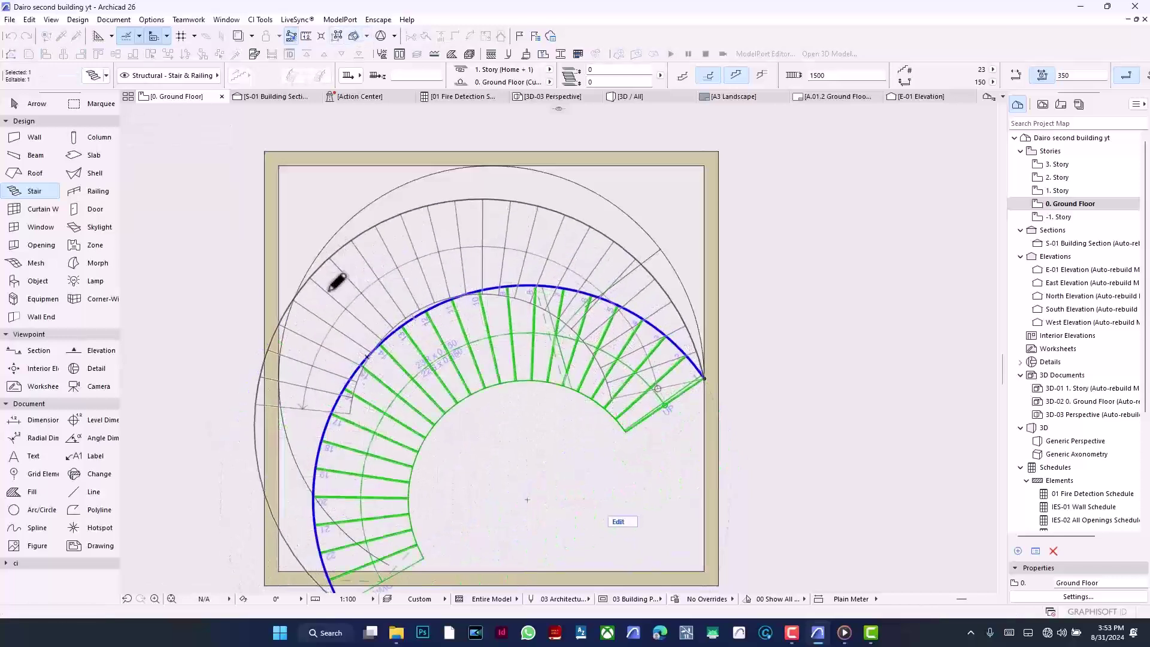
{"action": "left_click", "coordinate": [256, 403]}
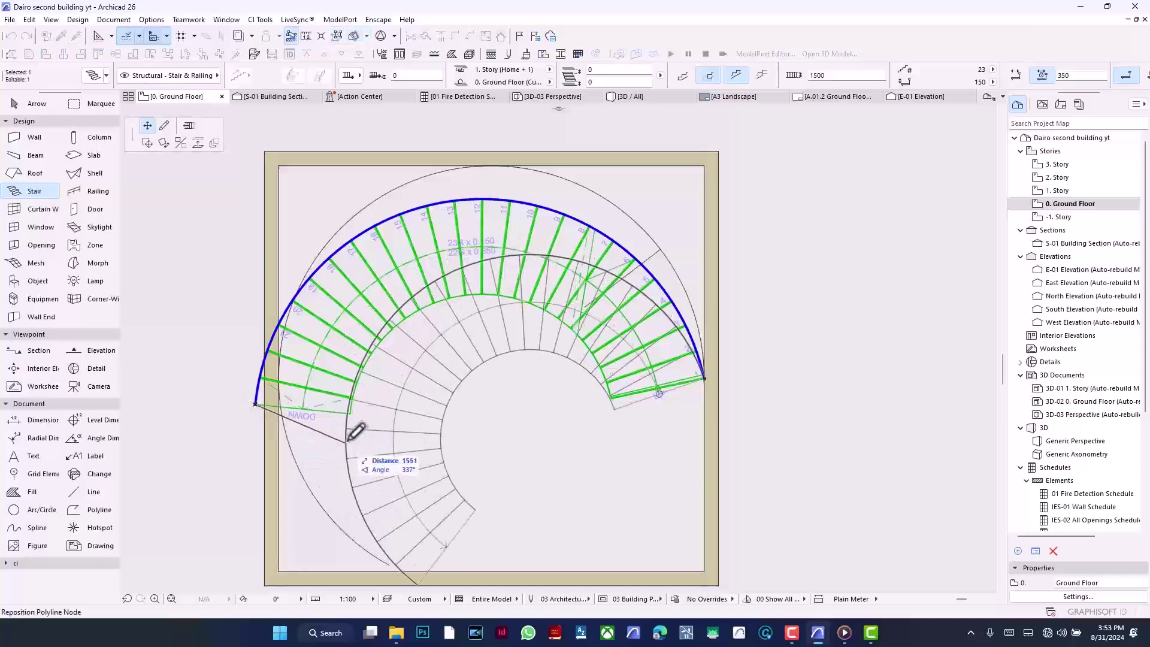
{"action": "left_click", "coordinate": [340, 385]}
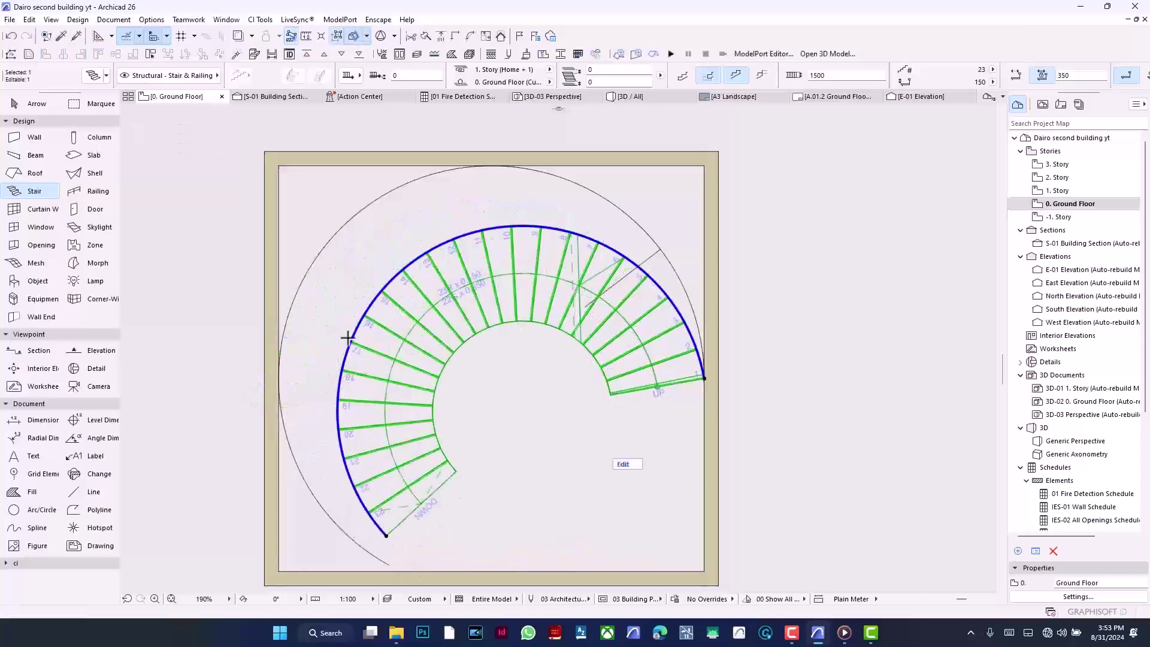
{"action": "left_click", "coordinate": [339, 321]}
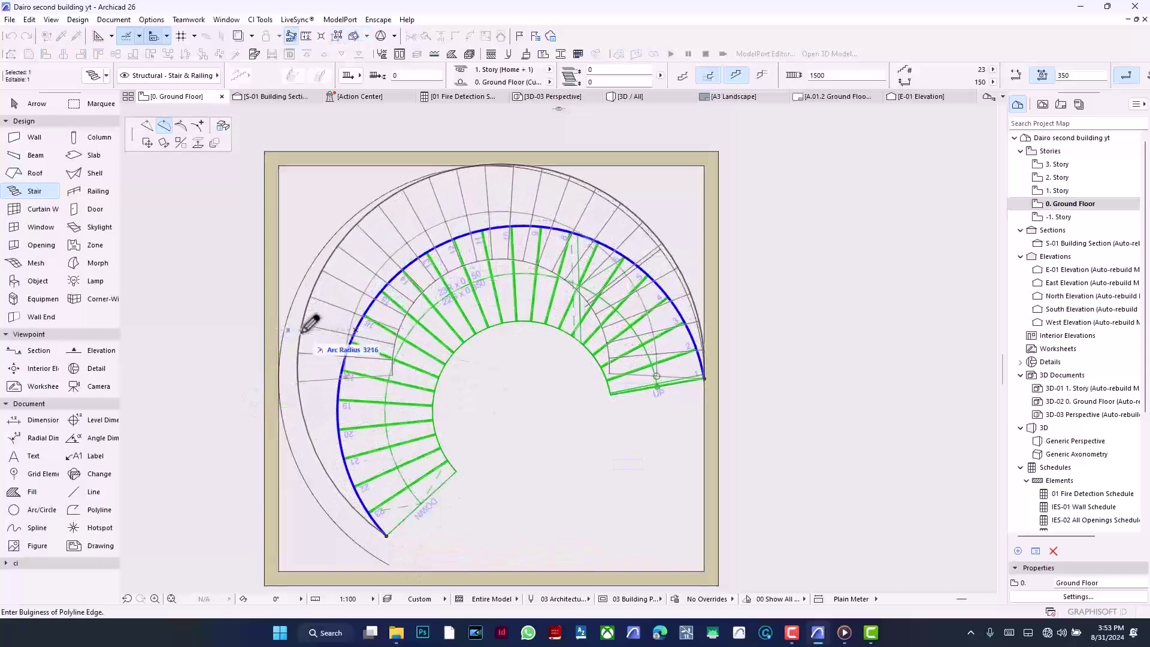
{"action": "left_click", "coordinate": [311, 324]}
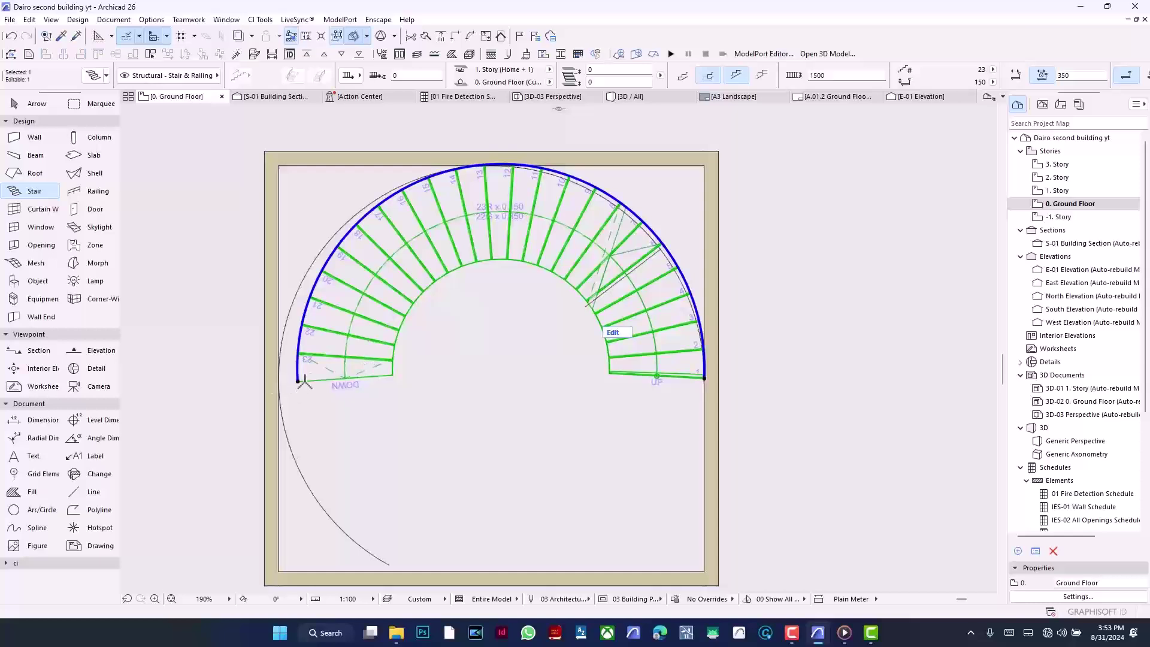
{"action": "left_click", "coordinate": [298, 380]}
{"action": "left_click", "coordinate": [282, 350]}
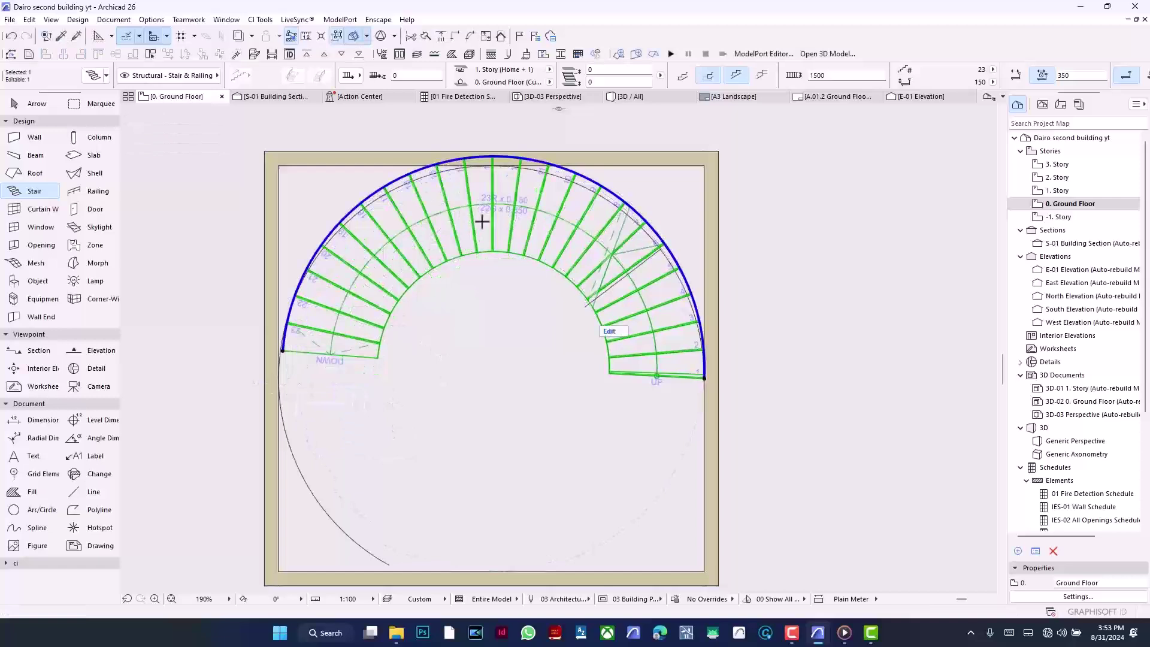
{"action": "scroll", "coordinate": [548, 157], "scroll_direction": "up", "scroll_amount": 3}
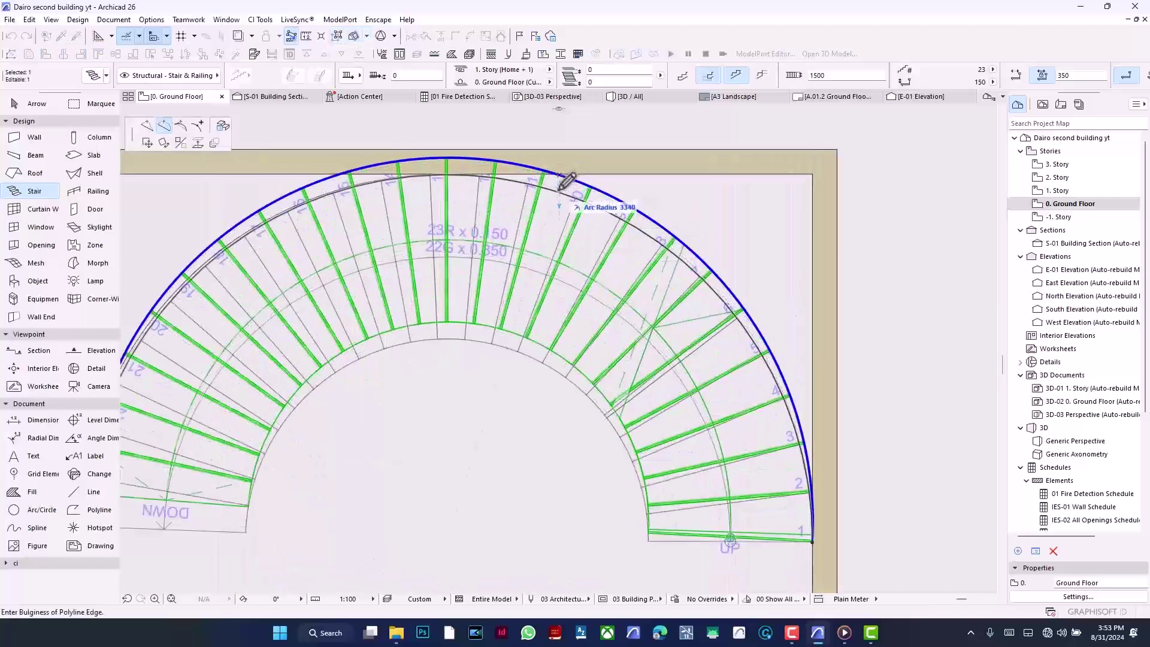
{"action": "scroll", "coordinate": [560, 184], "scroll_direction": "down", "scroll_amount": 2}
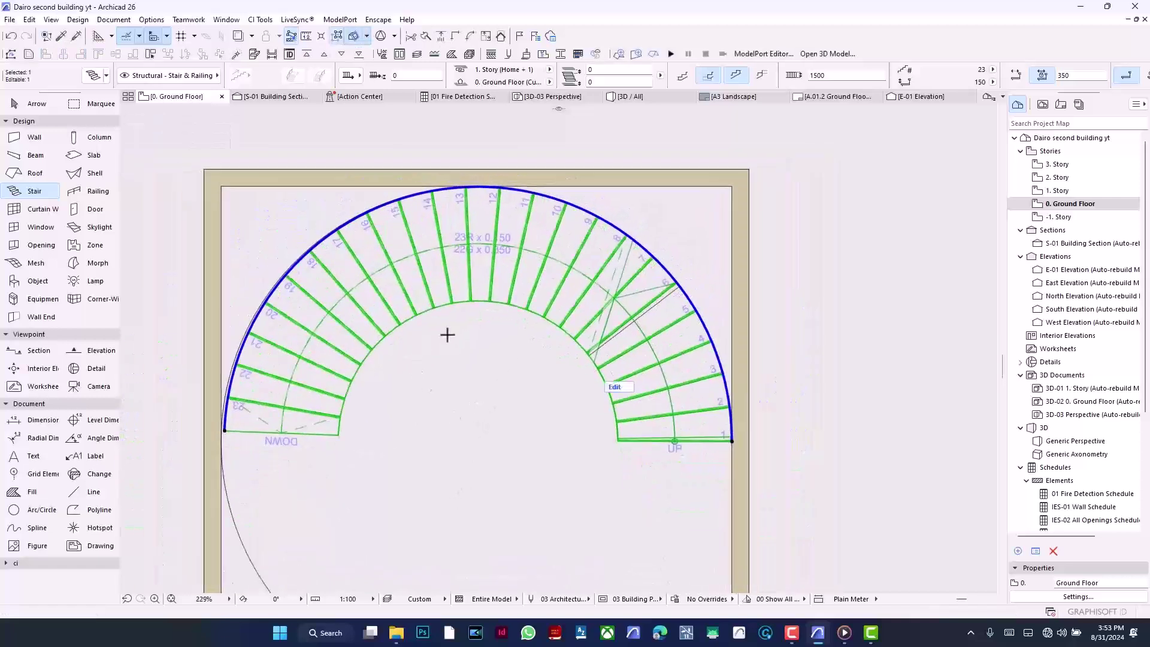
{"action": "key", "text": "Escape"}
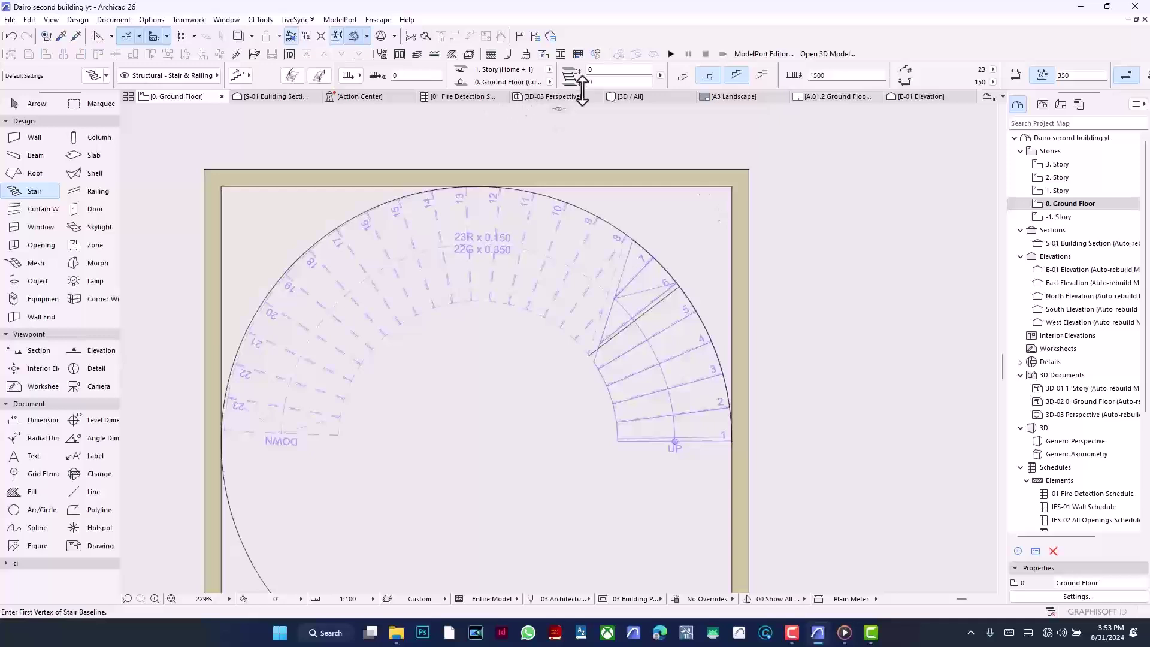
Switch to the 3D view and orbit down to a low perspective of the semicircular stair
{"action": "left_click", "coordinate": [643, 95]}
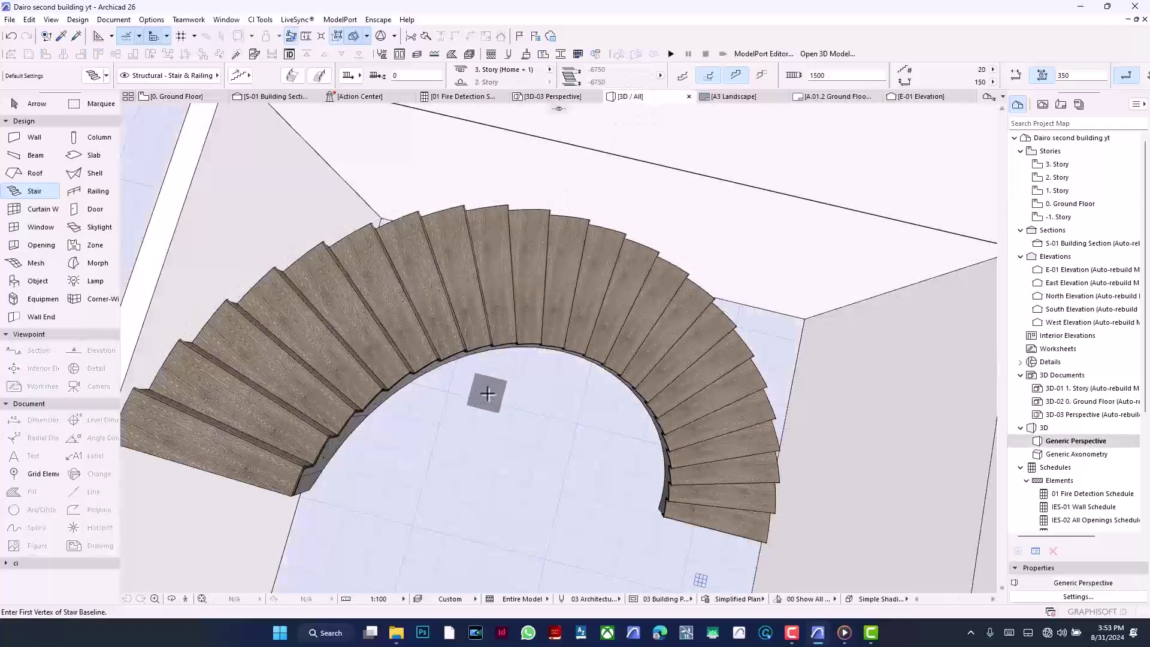
{"action": "middle_click_drag", "start_coordinate": [491, 394], "coordinate": [542, 244], "text": "shift"}
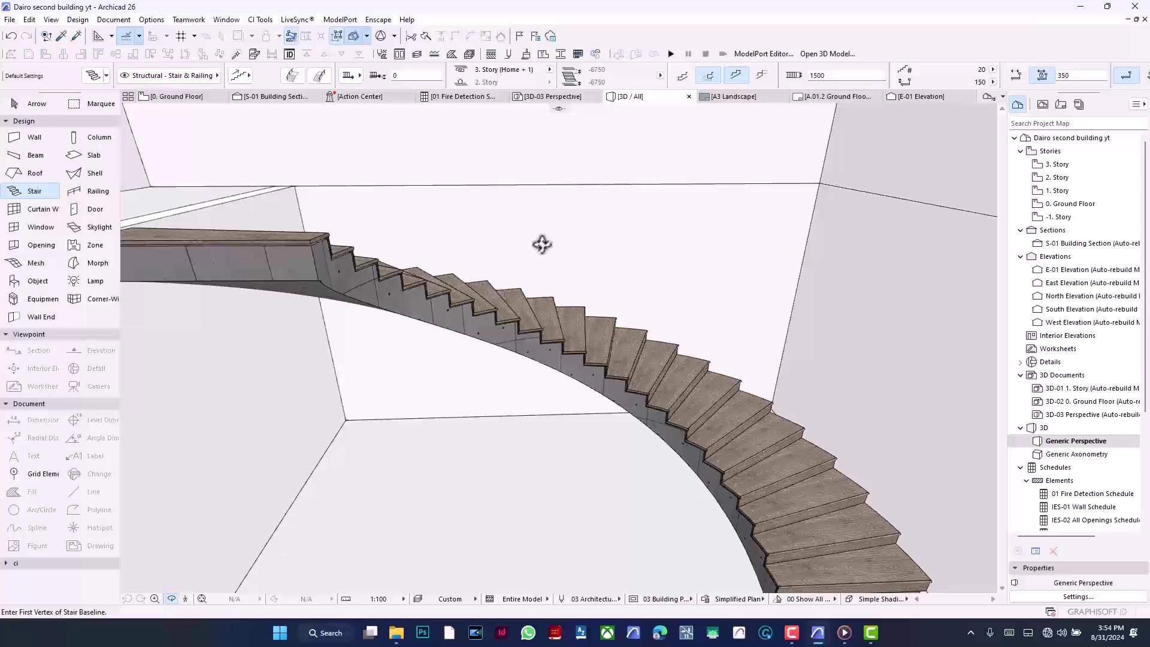